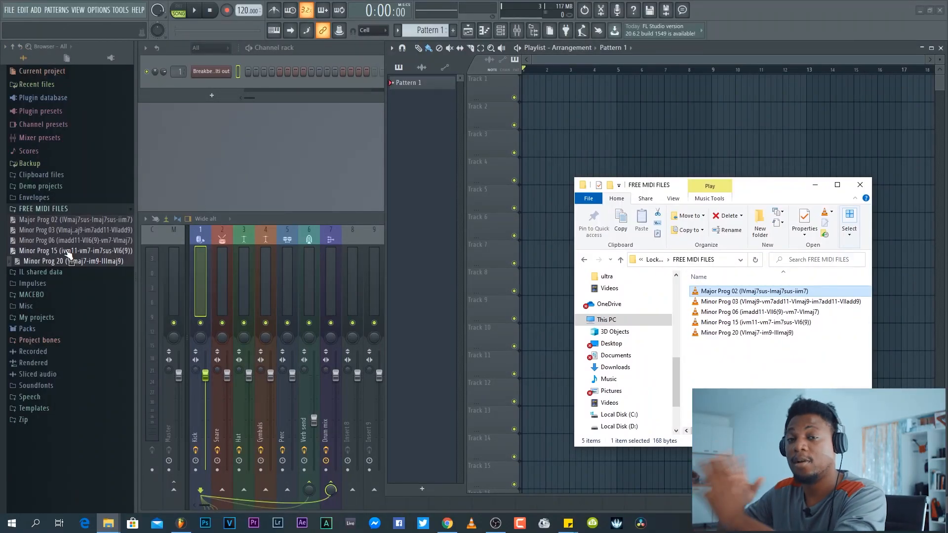
- Import the Major Prog 02 MIDI file from the FREE MIDI FILES folder as a new channel and widen the channel rack
click(668, 47)
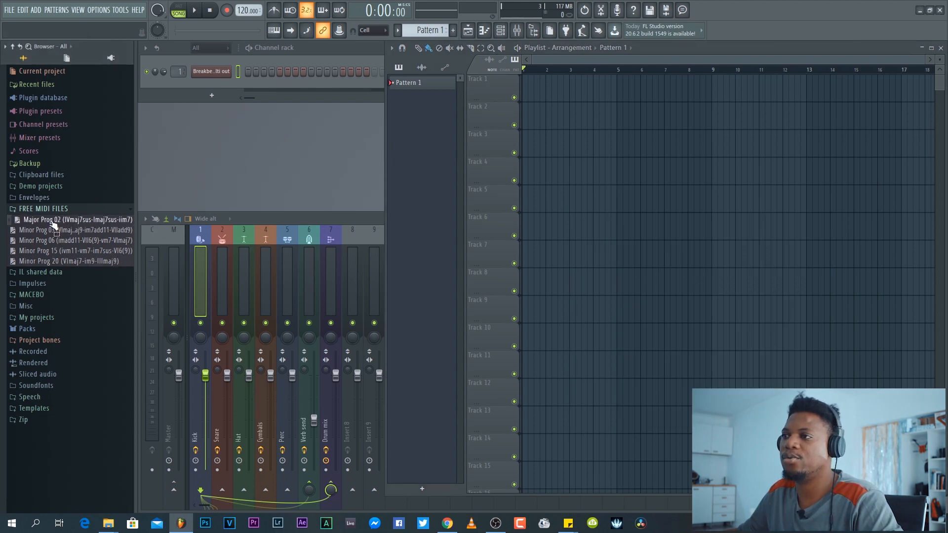
drag(214, 100, 213, 101)
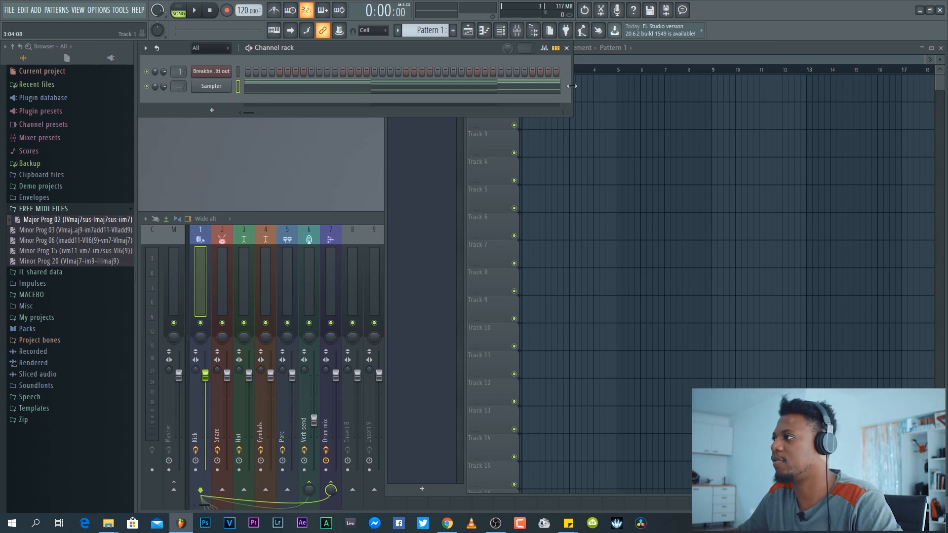
drag(571, 86, 821, 86)
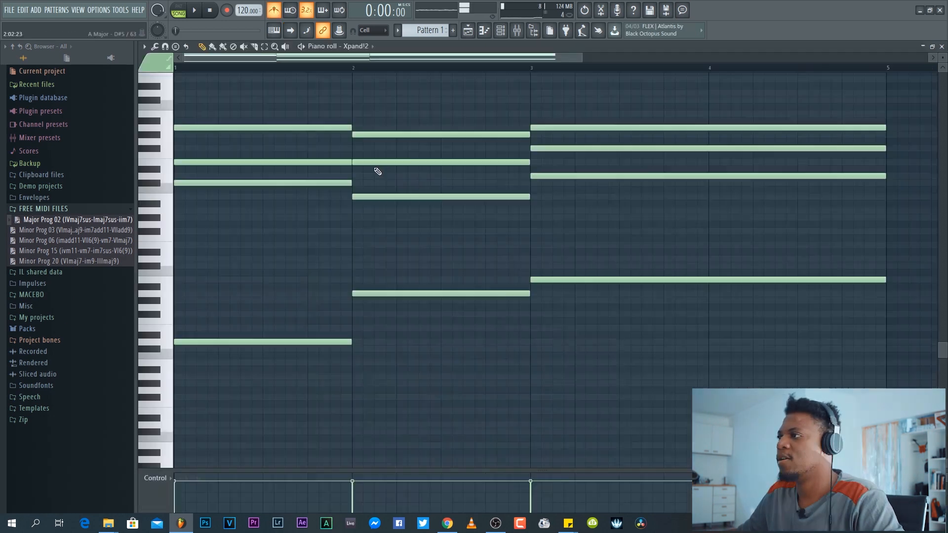
- Transpose all the chord notes up until the first chord's top note sits on D6, auditioning the pattern
scroll(377, 169, up, 1)
scroll(404, 137, down, 2)
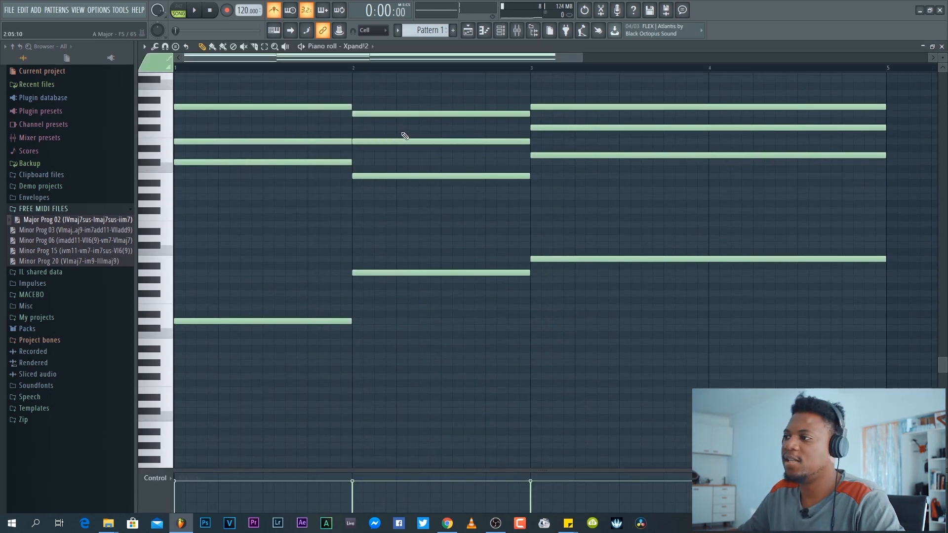
scroll(405, 137, down, 3)
scroll(405, 136, up, 5)
scroll(405, 136, down, 1)
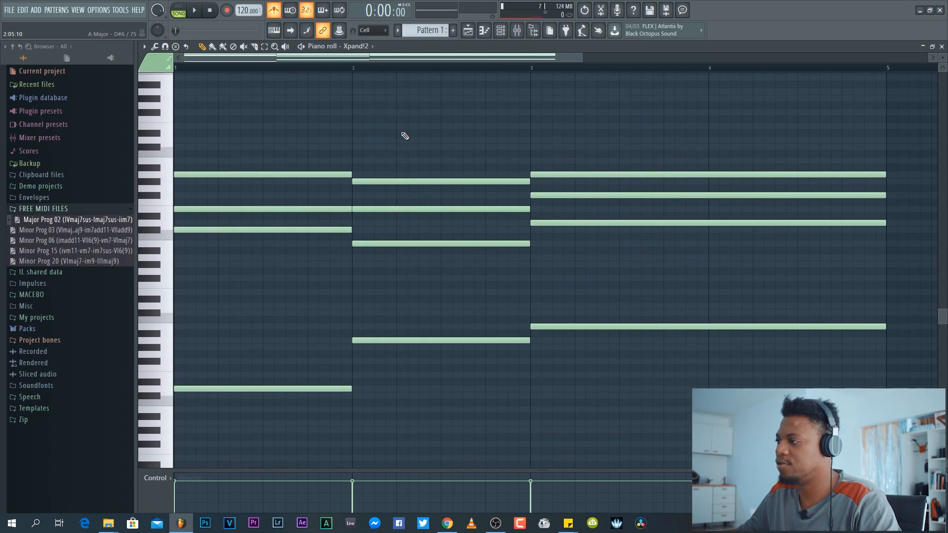
key(ctrl+a)
drag(191, 177, 197, 163)
key(space)
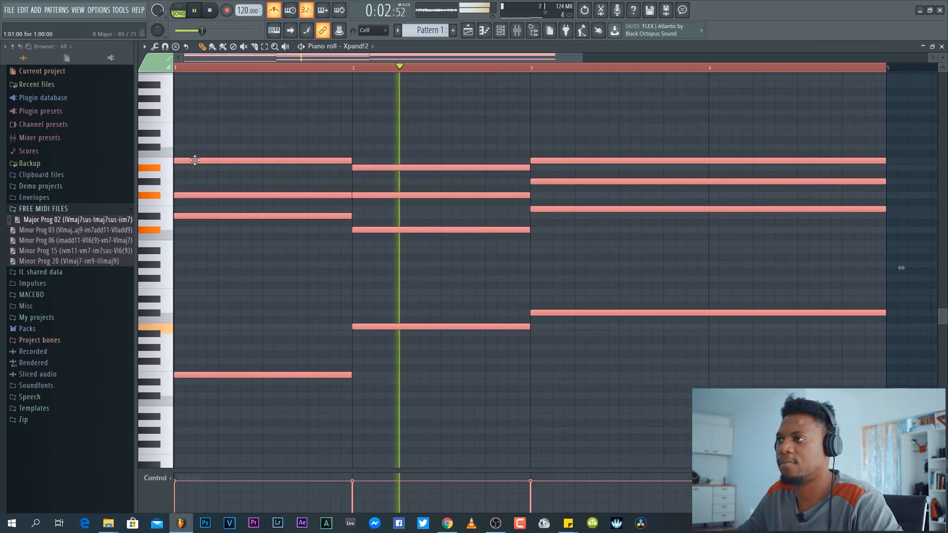
drag(198, 161, 196, 139)
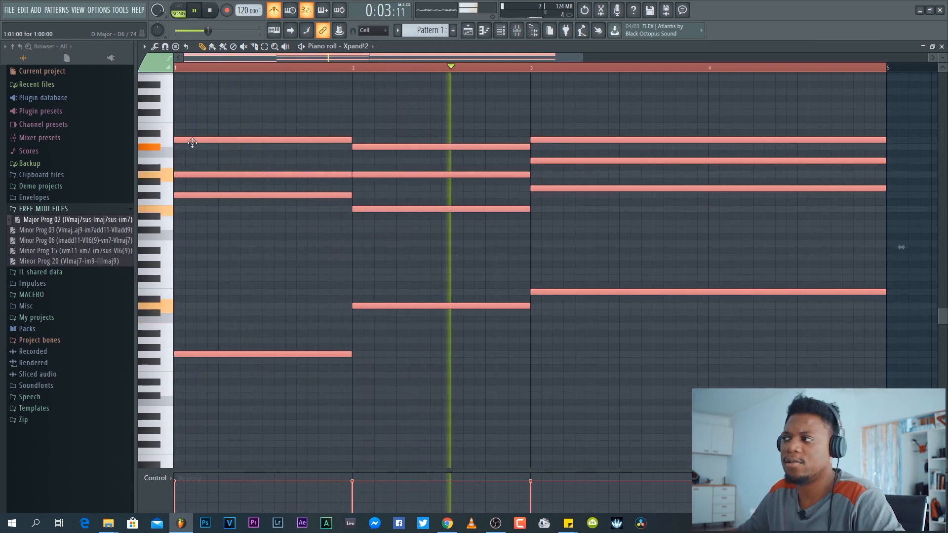
key(space)
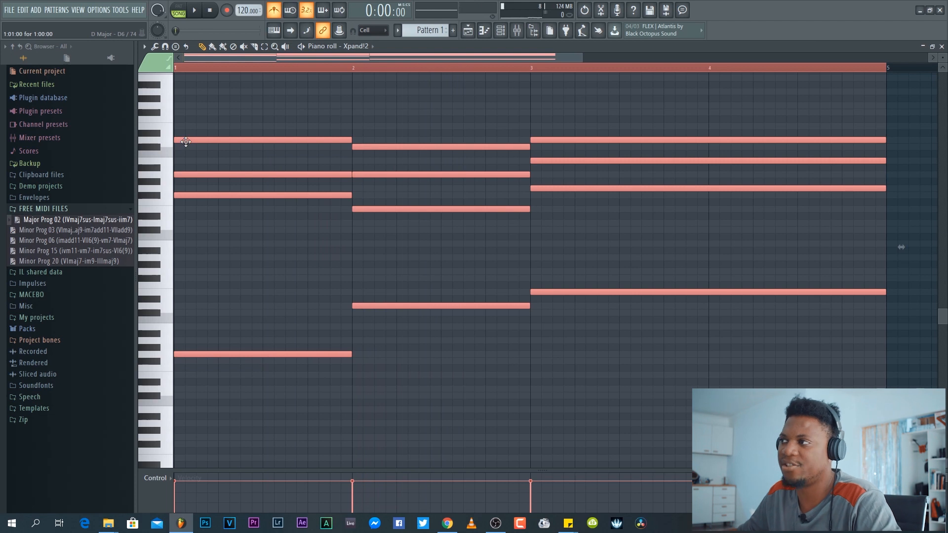
- Play the chords, transpose all the notes down until the first chord's top note sits on F5, and replay them
double_click(388, 45)
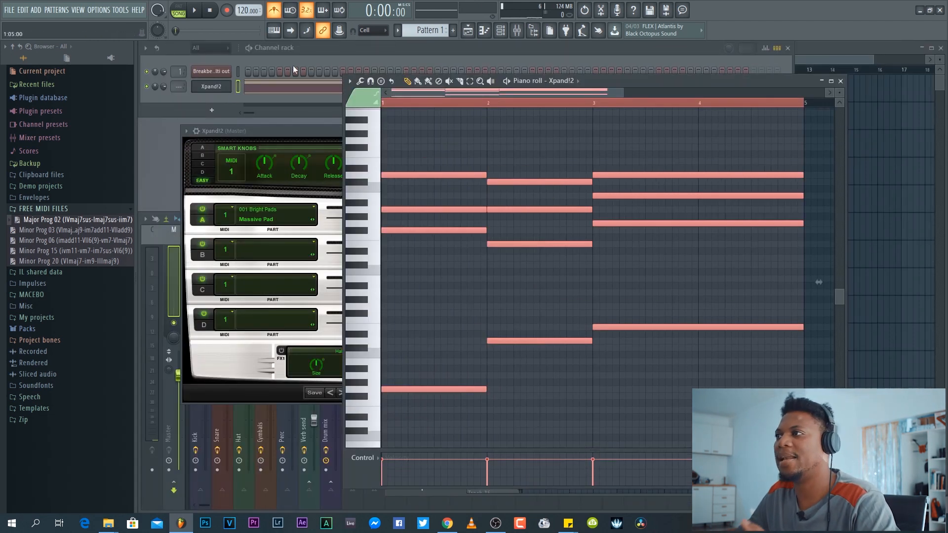
double_click(606, 82)
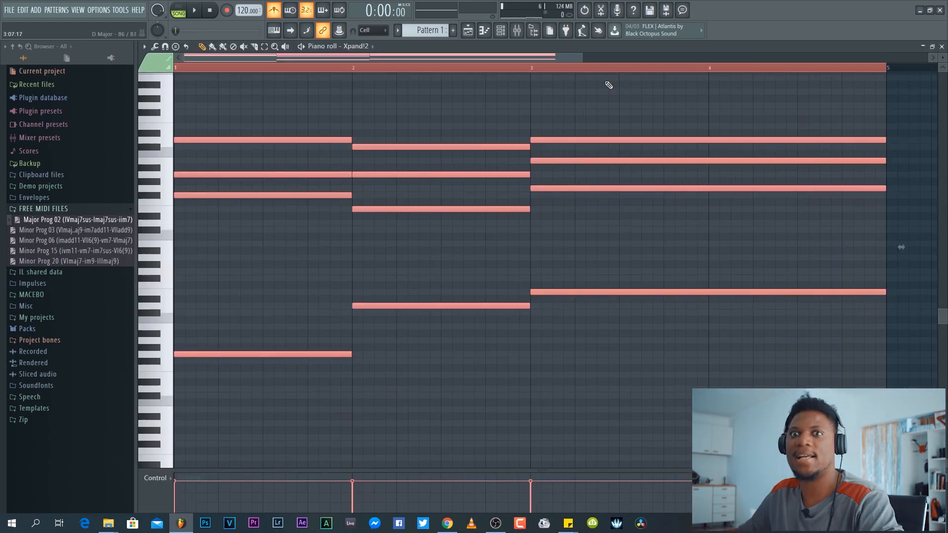
key(space)
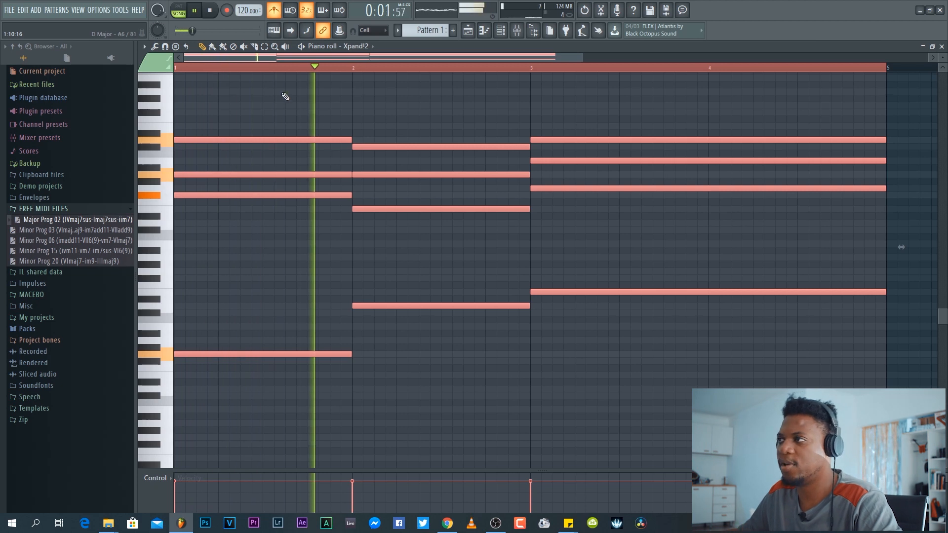
key(space)
scroll(195, 152, up, 3)
key(space)
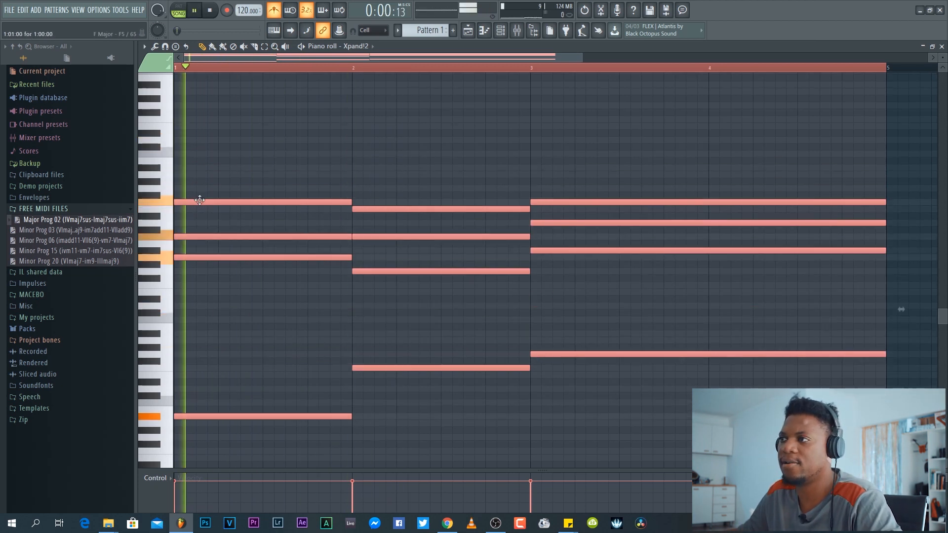
- Transpose all the chord notes up until the first chord's top note sits on A5, and audition the opening repeatedly
drag(208, 202, 206, 173)
key(space)
key(space)
key(space)
key(space)
key(space)
key(space)
key(space)
key(space)
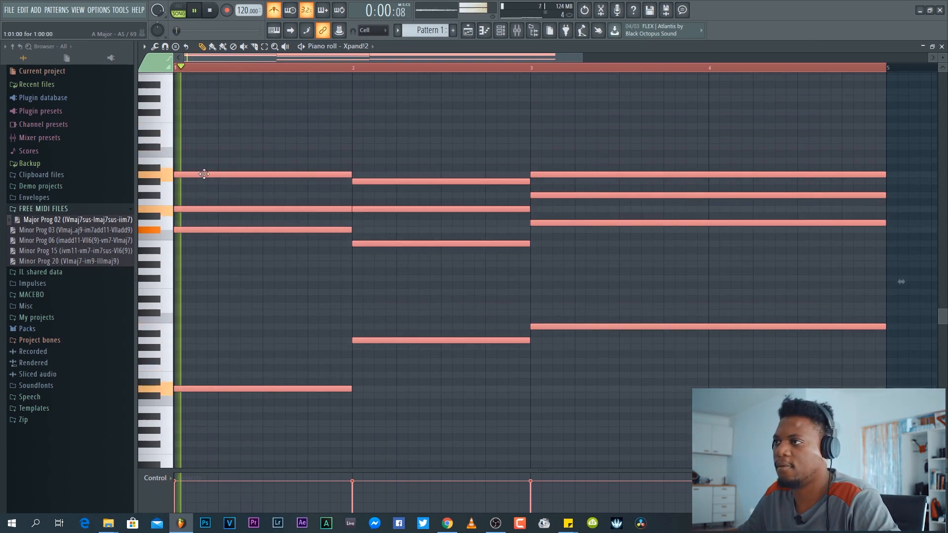
- Stop playback and load the Mark 2 Soft Layer+ patch from 011 Electric Pianos into part A of Xpand!2, then close the plugin
double_click(422, 47)
key(space)
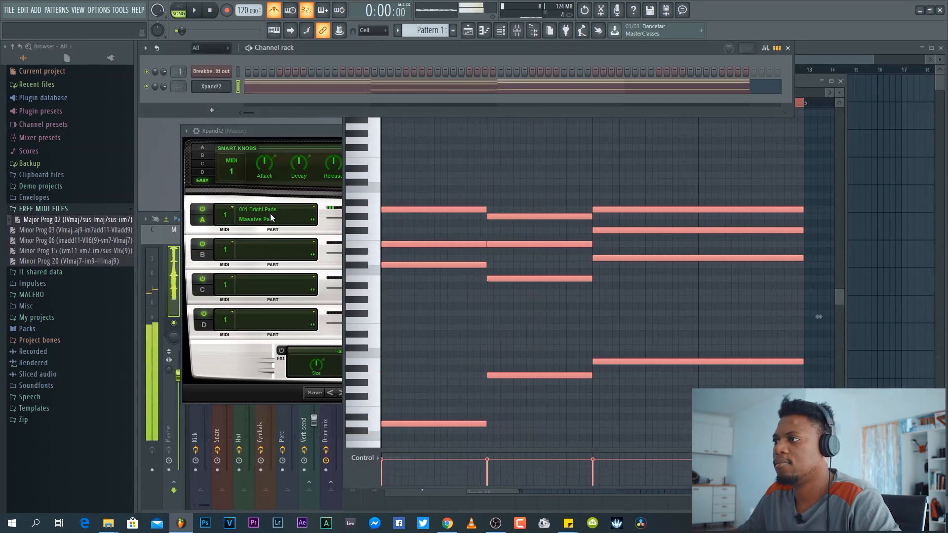
click(270, 217)
mouse_move(283, 308)
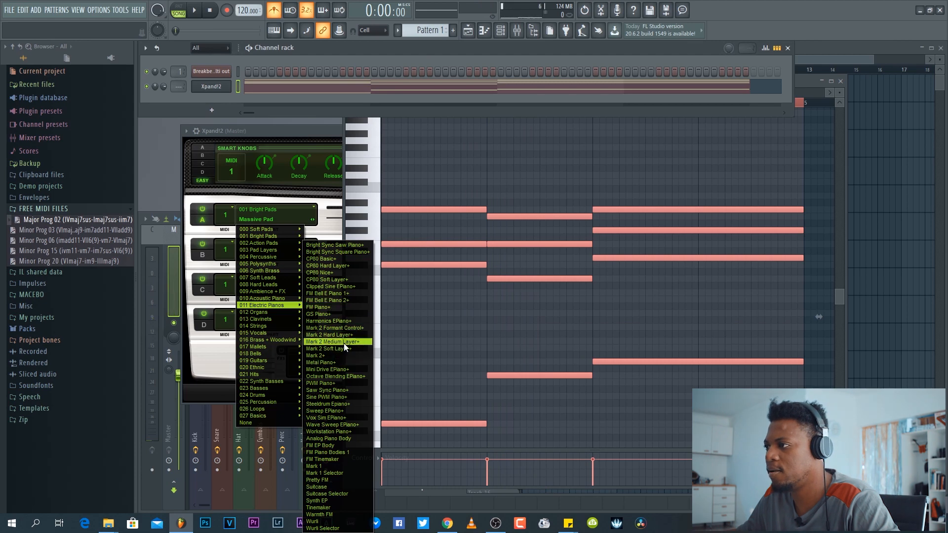
click(344, 348)
click(291, 131)
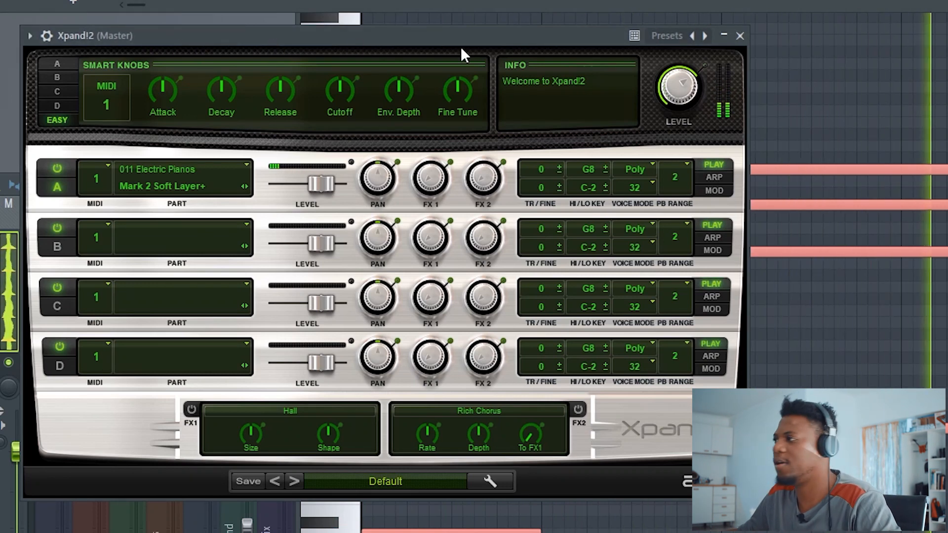
click(740, 36)
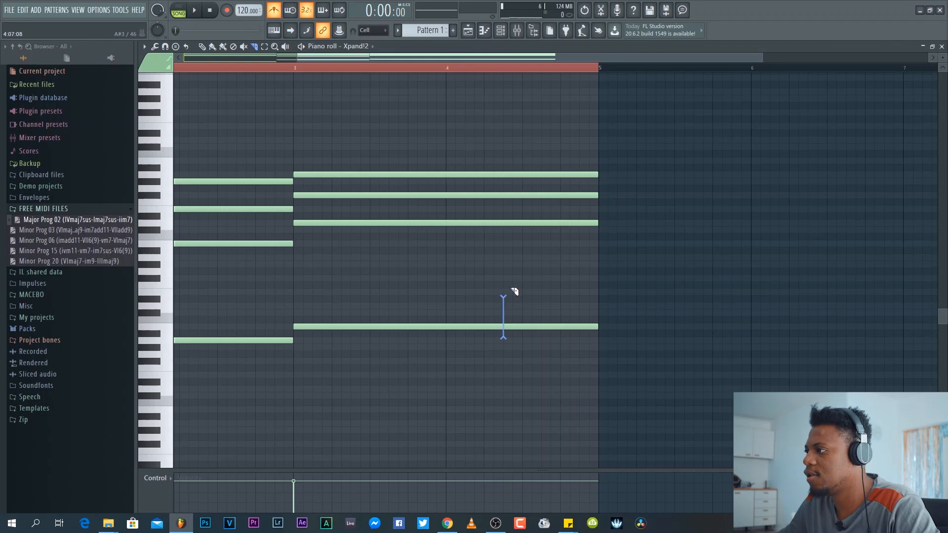
- Slice all notes of the last chord at step 7 of bar 4 and play the pattern
drag(508, 155, 508, 155)
key(space)
drag(370, 56, 394, 75)
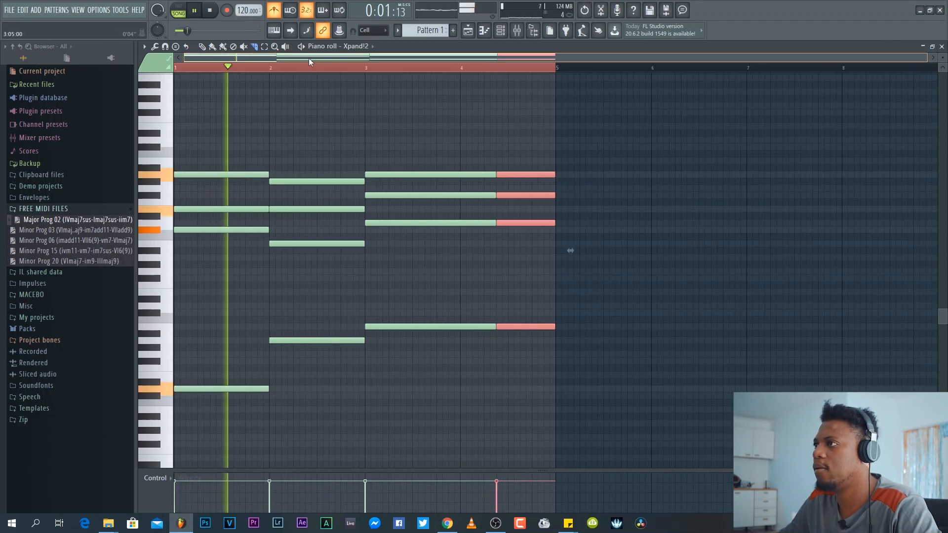
scroll(232, 66, up, 4)
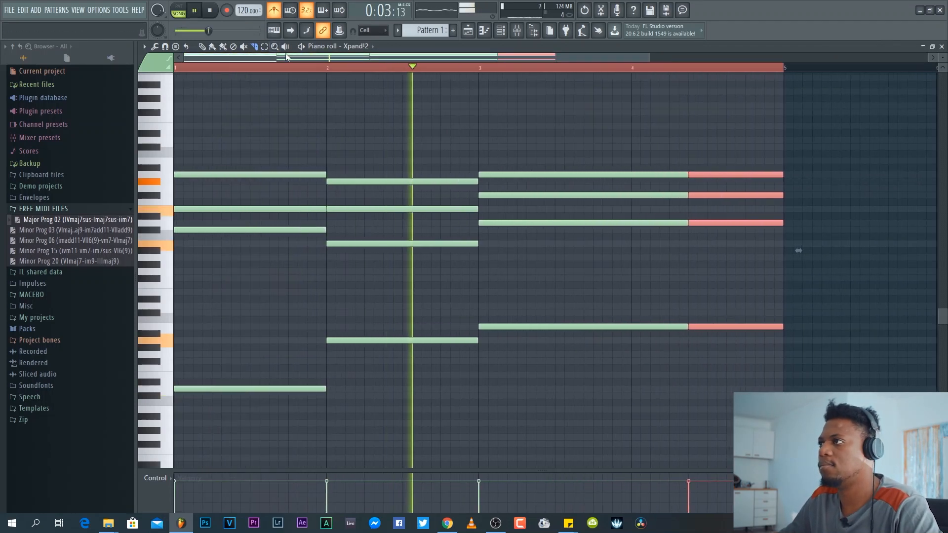
scroll(298, 68, down, 1)
scroll(297, 68, down, 1)
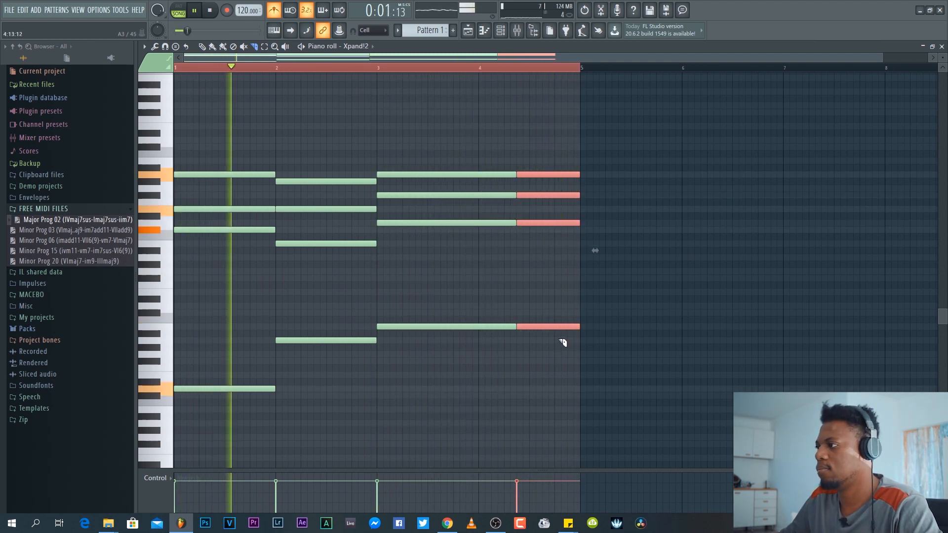
scroll(564, 64, up, 2)
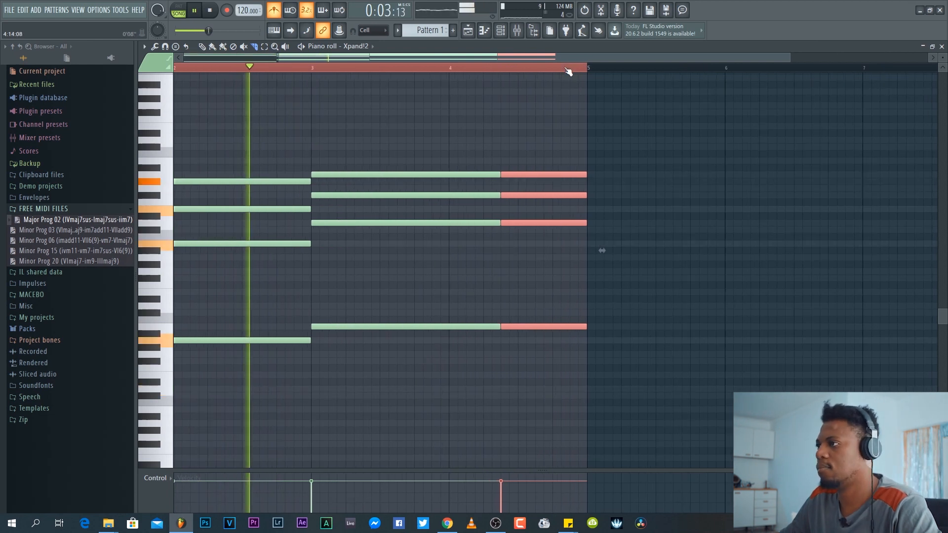
scroll(568, 71, down, 2)
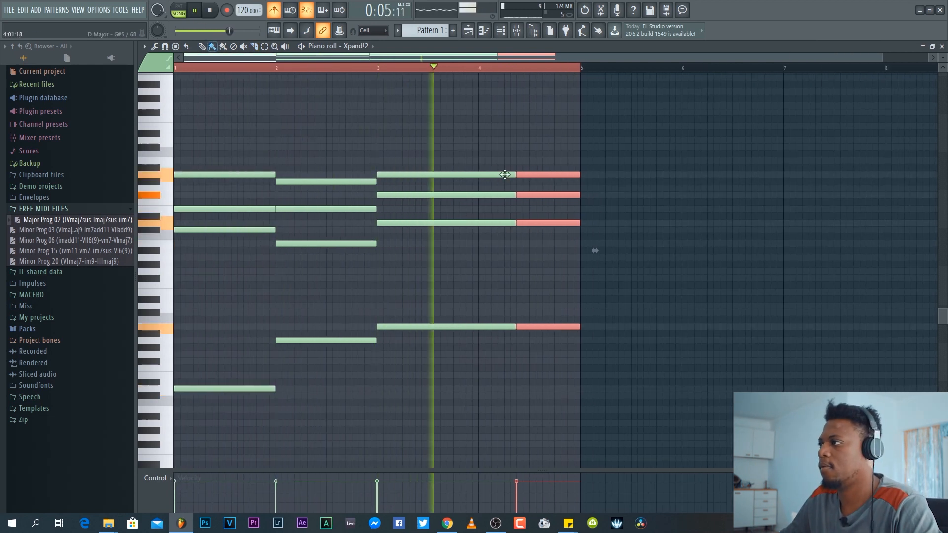
- Select the sliced-off end of the last chord and shorten it to end at beat 4 of bar 4
click(549, 147)
right_click(550, 148)
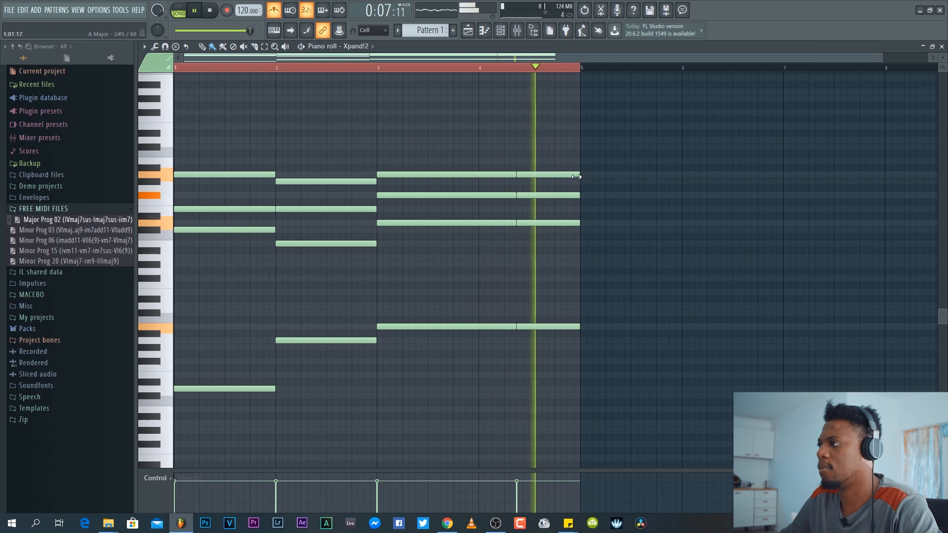
drag(599, 360, 555, 148)
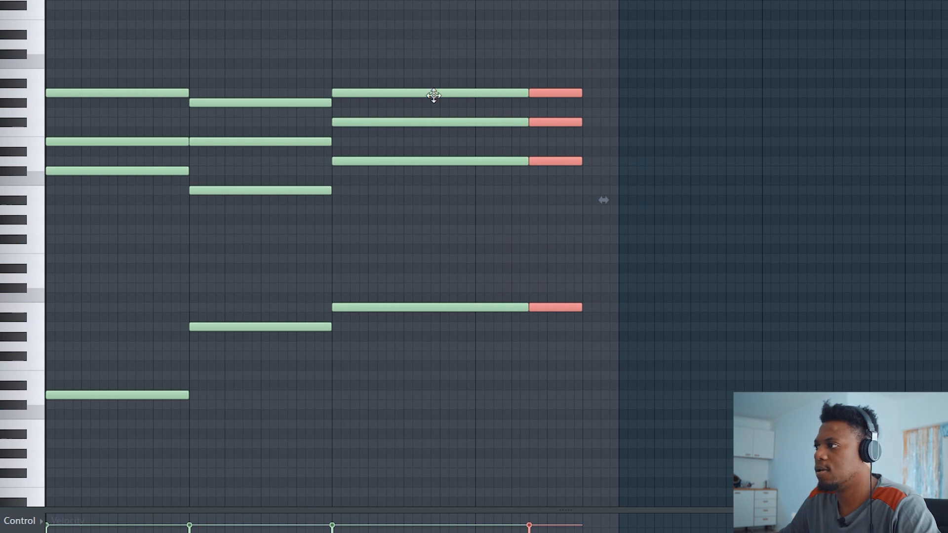
- Copy all four notes of the second chord to beat 4 of bar 4, trim them to end at bar 5, and play the result
drag(277, 49, 234, 312)
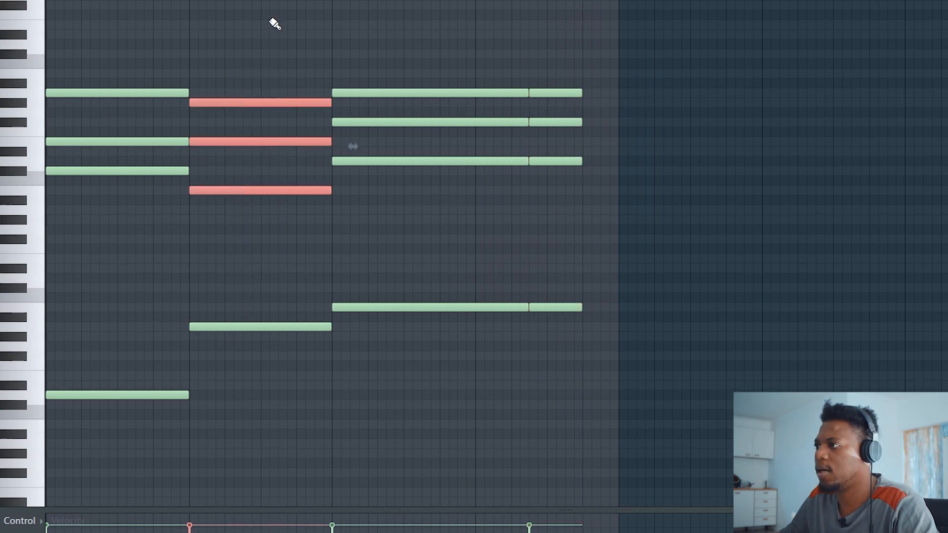
drag(265, 10, 244, 321)
drag(290, 38, 243, 394)
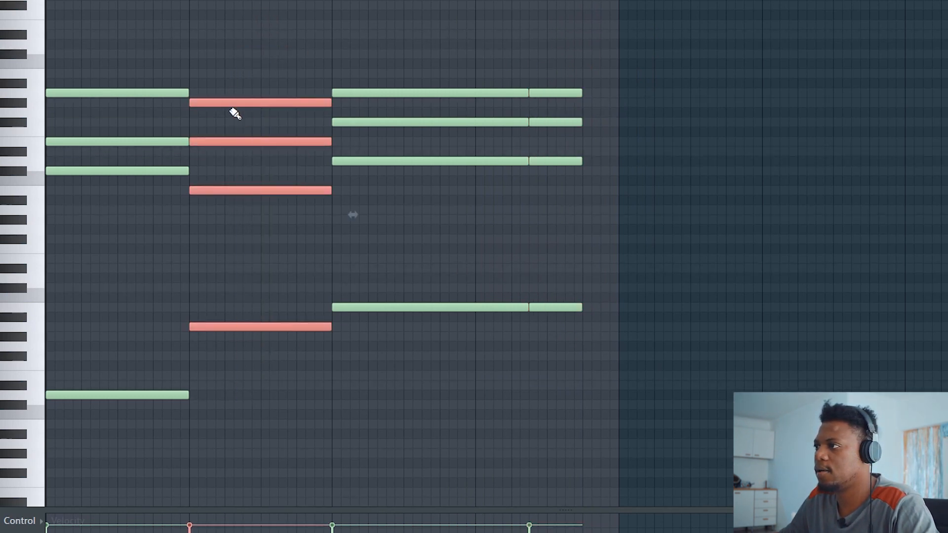
drag(228, 101, 620, 104)
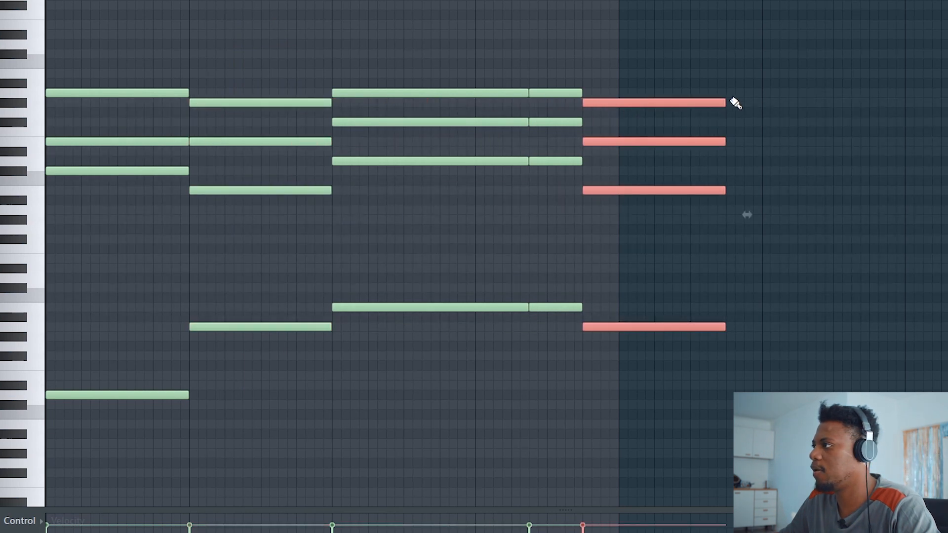
key(space)
drag(735, 102, 618, 100)
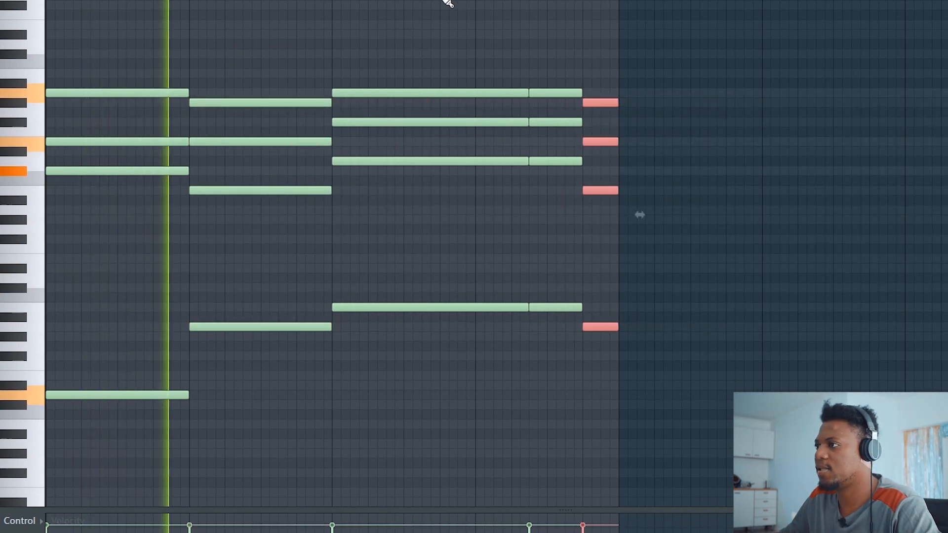
scroll(448, 3, down, 1)
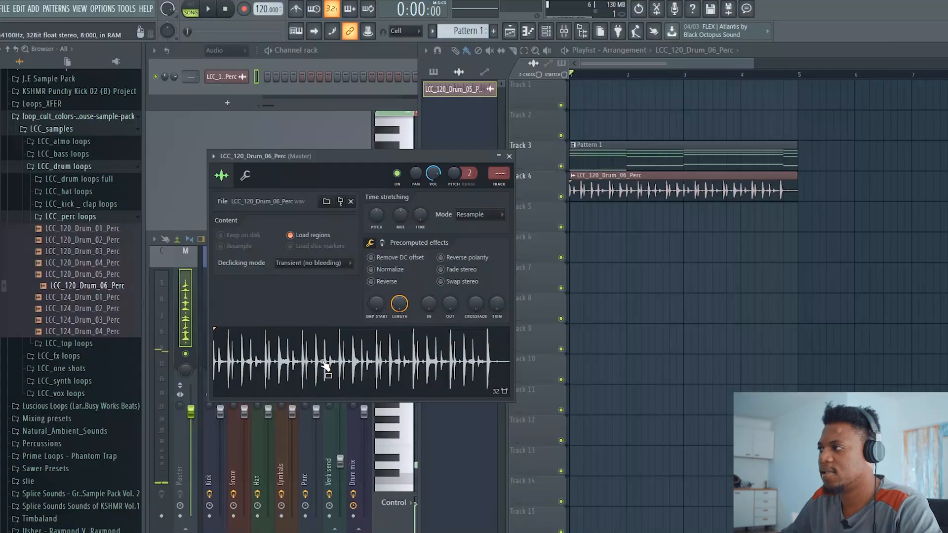
- Play the arrangement and examine Pattern 1 with the LCC_120_Drum_06_Perc loop in the maximised playlist
key(space)
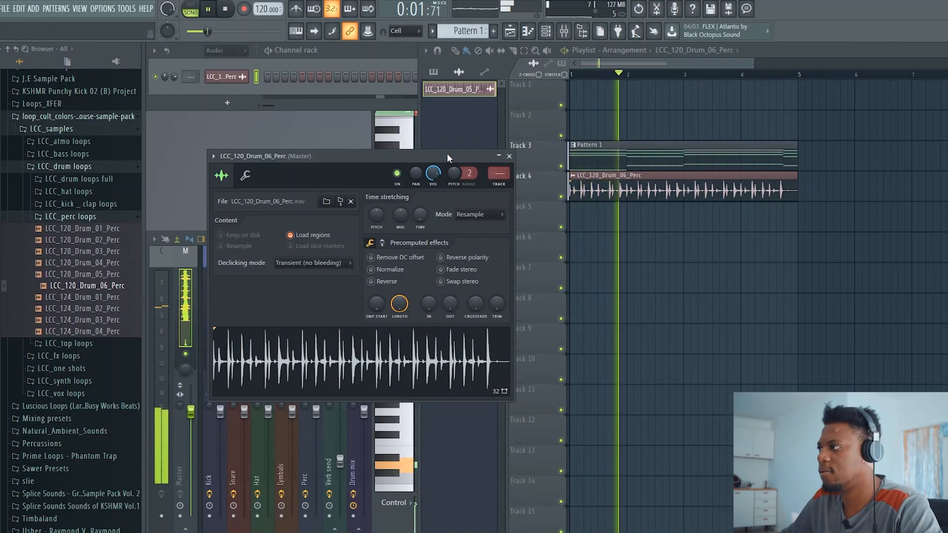
double_click(759, 52)
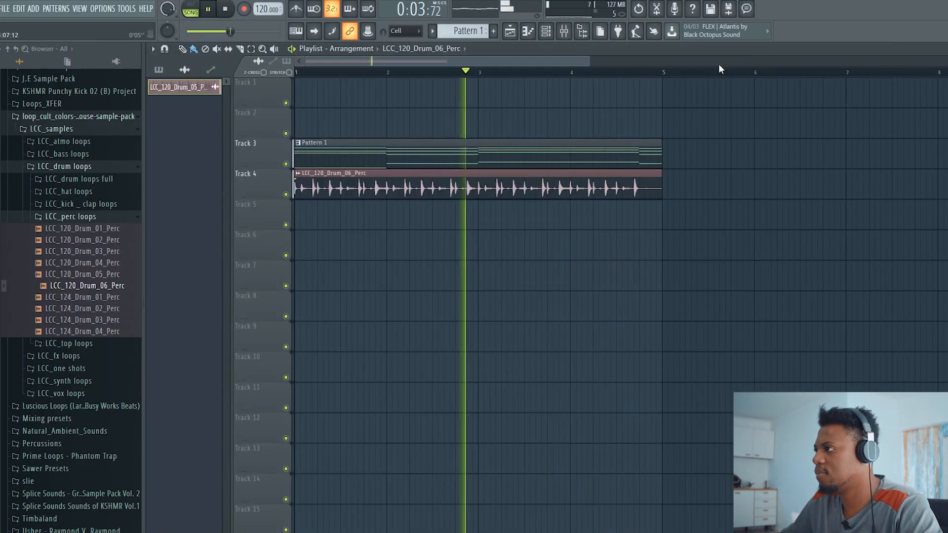
double_click(442, 50)
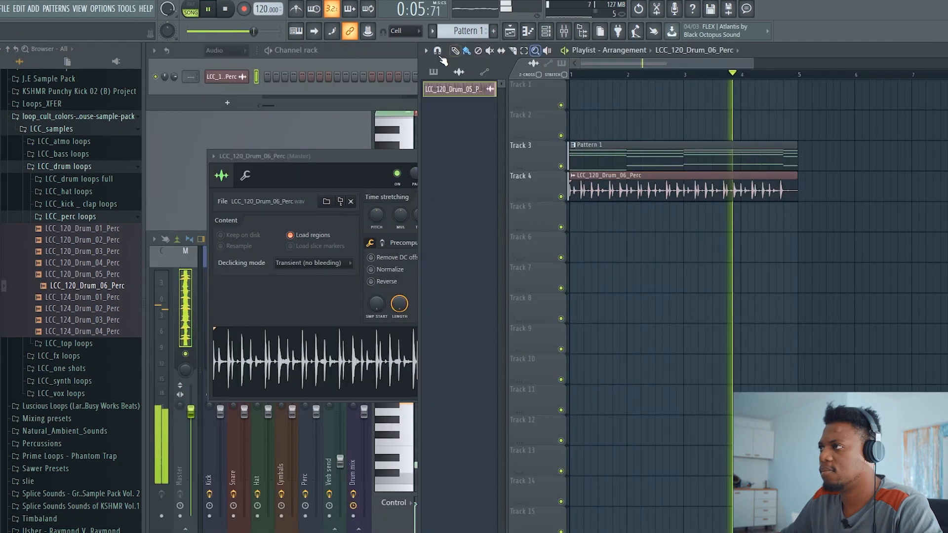
click(344, 52)
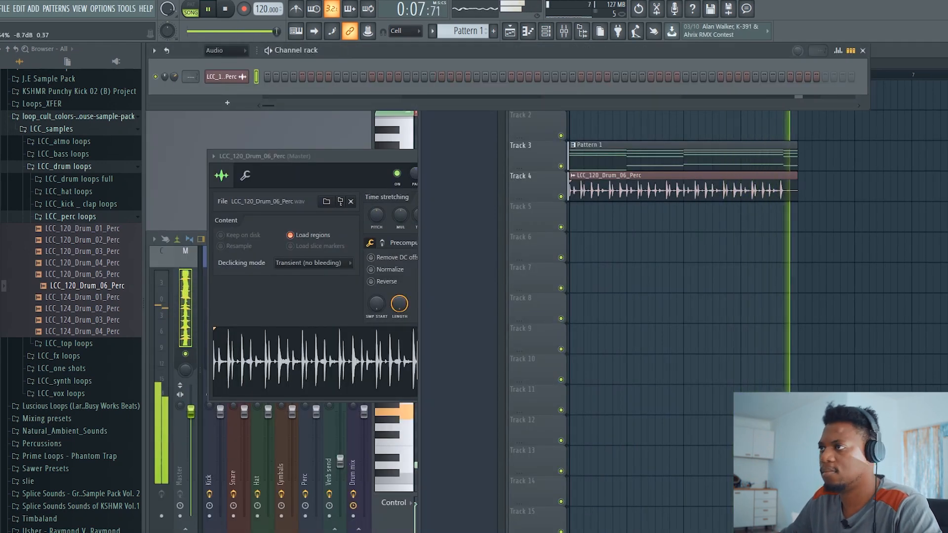
click(899, 56)
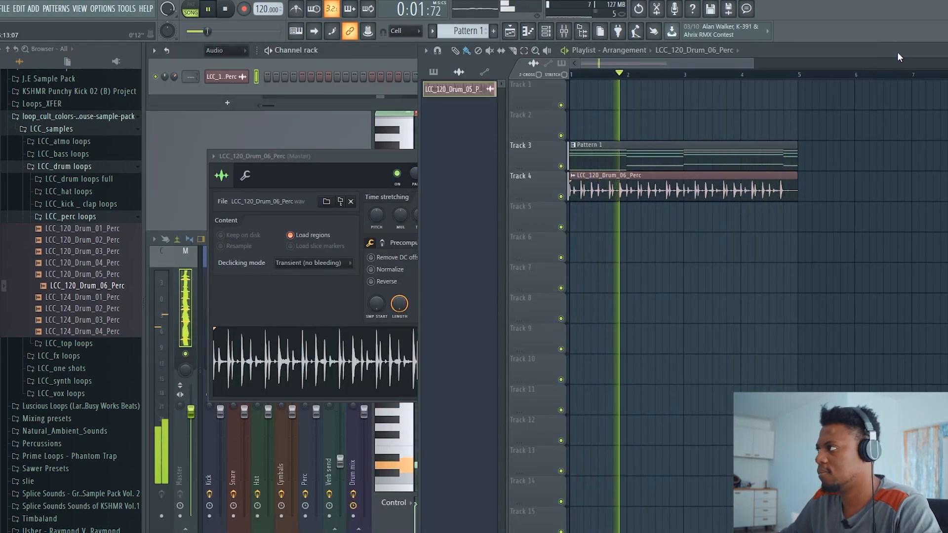
double_click(899, 54)
scroll(343, 63, up, 4)
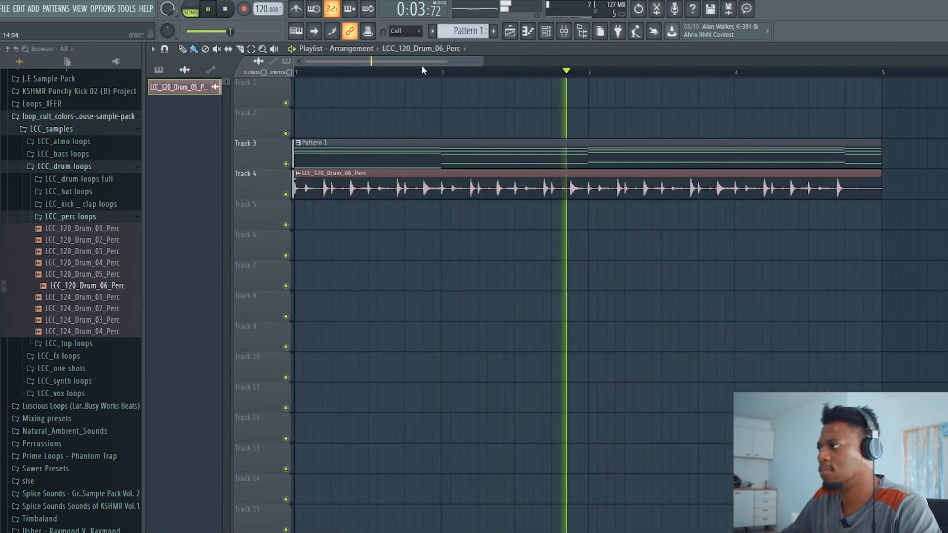
- Slice the LCC_120_Drum_06_Perc clip at bar 3 and replace its second half with a copy of the first half
scroll(454, 73, down, 2)
key(space)
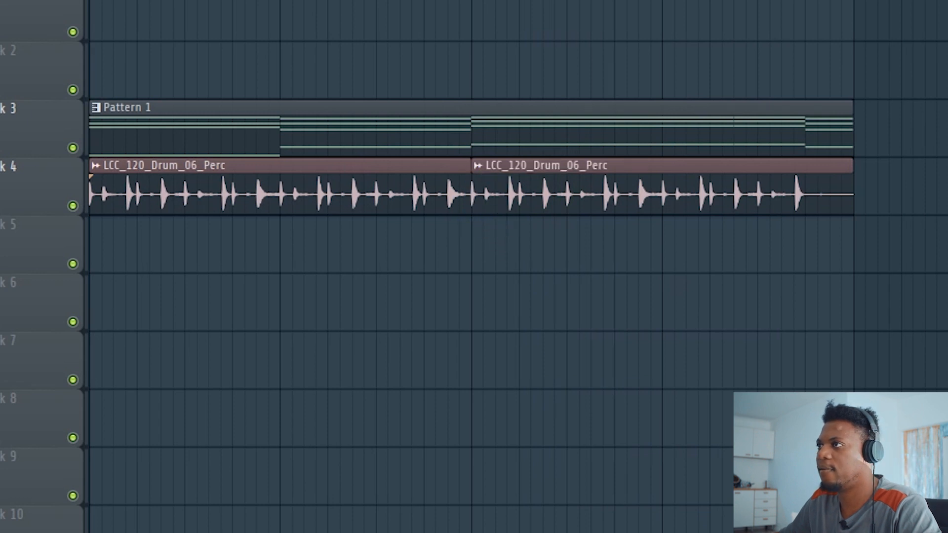
right_click(540, 196)
key(space)
click(480, 190)
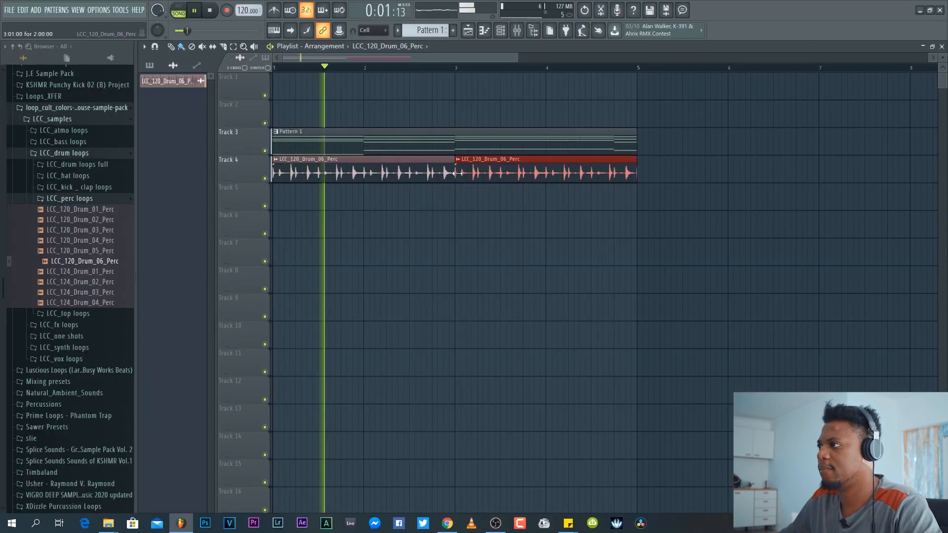
- Restore the playlist to its smaller size and play the chords with the repeated percussion loop
double_click(532, 46)
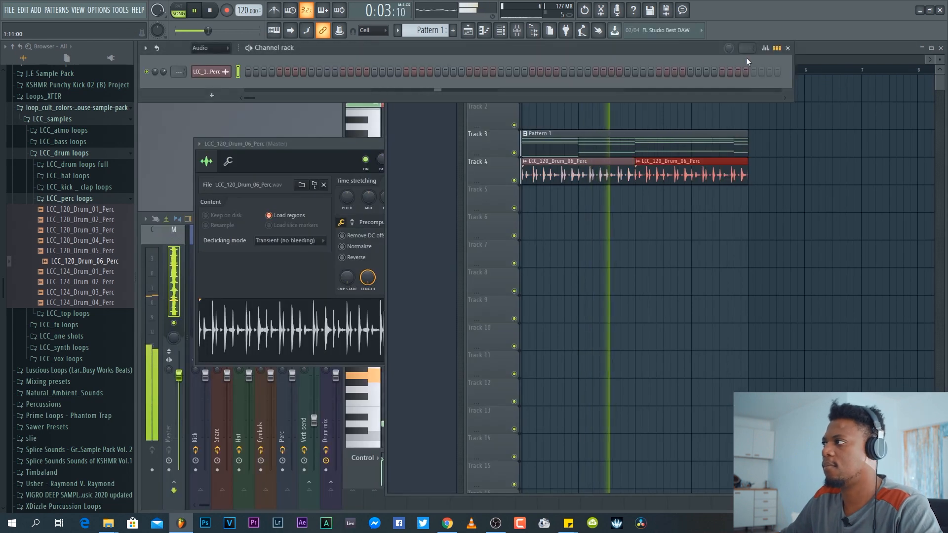
mouse_move(940, 59)
mouse_down()
mouse_move(940, 79)
mouse_move(940, 62)
mouse_up()
scroll(576, 62, up, 3)
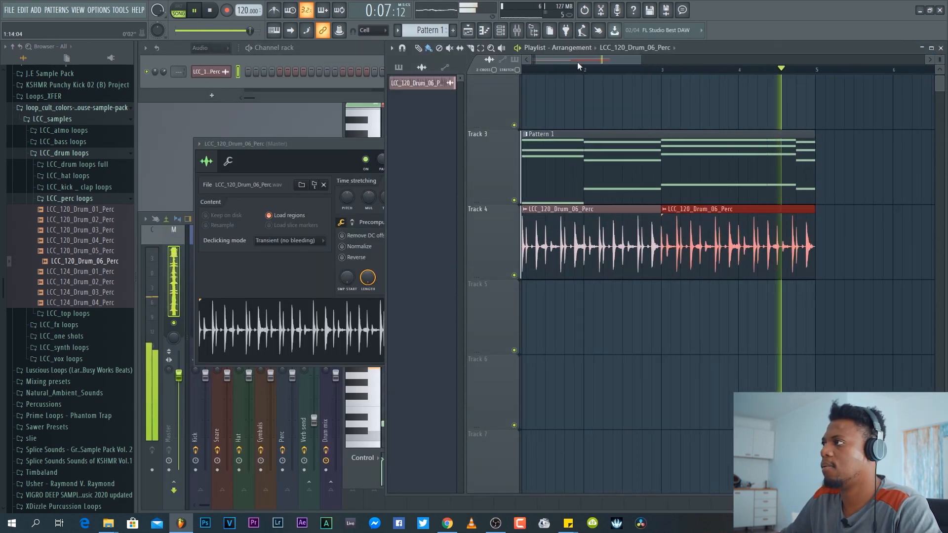
scroll(566, 61, down, 2)
key(space)
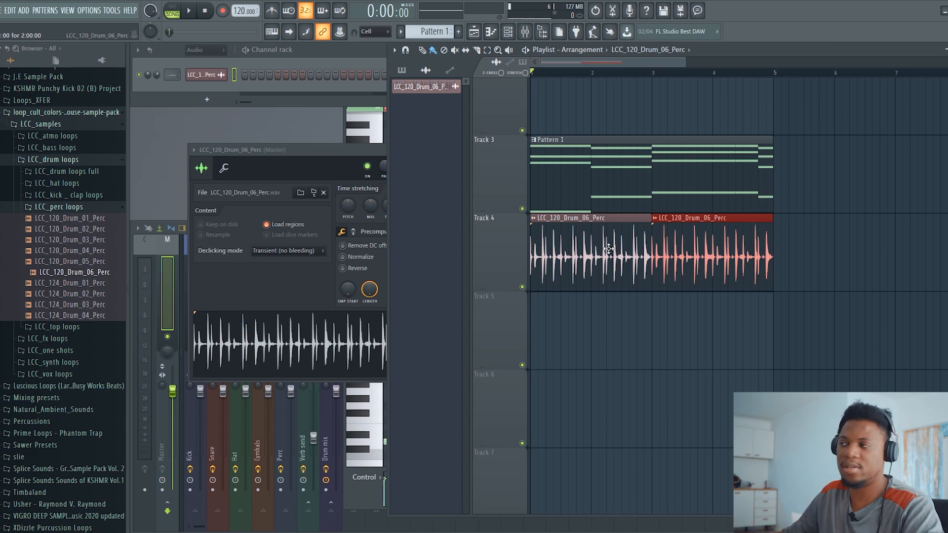
key(space)
key(space)
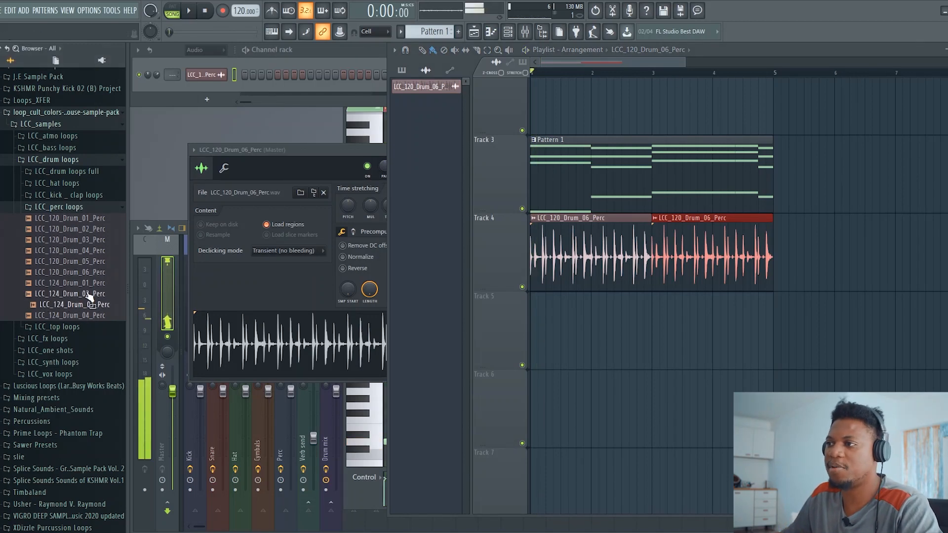
- Place LCC_124_Drum_03_Perc at bar 1 on Track 5, time-stretched to end at bar 5 and with its channel volume lowered
drag(532, 322, 535, 316)
double_click(536, 314)
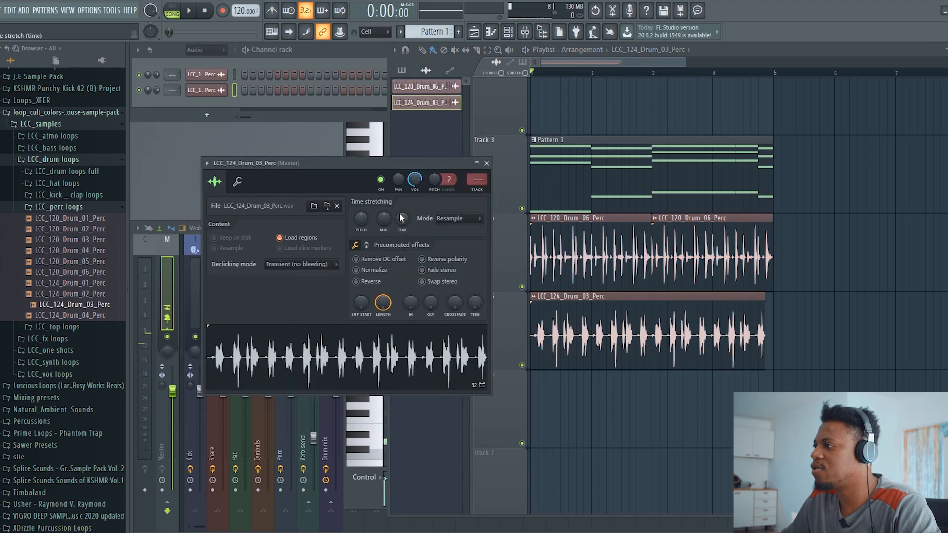
drag(402, 217, 401, 217)
key(space)
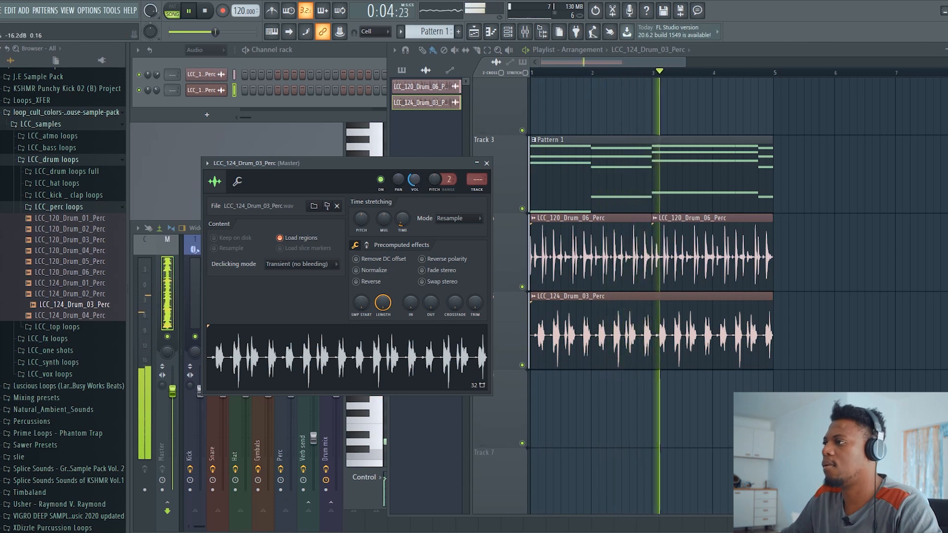
click(487, 164)
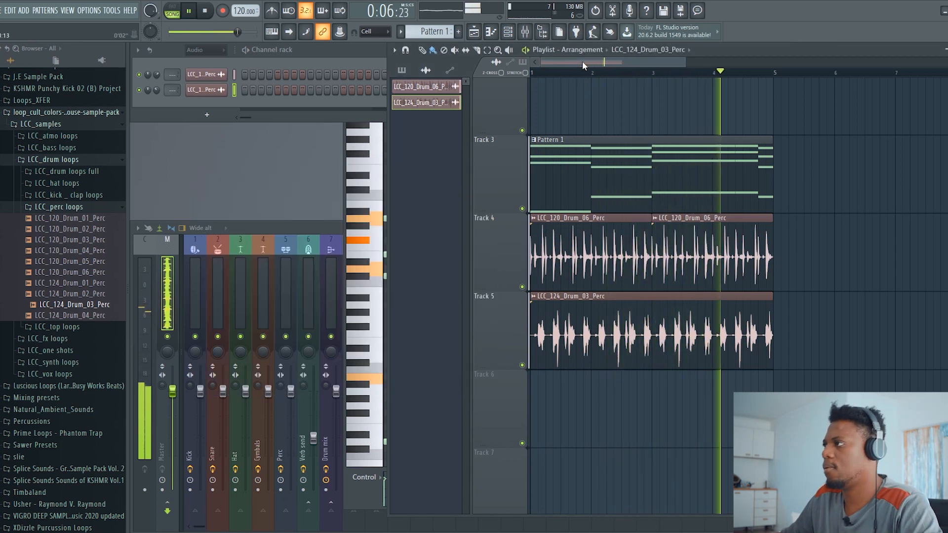
- Route the LCC_120_Drum_06_Perc channel to mixer track 8 and load Fruity Parametric EQ 2 in effect slot 3
scroll(582, 64, up, 3)
double_click(581, 250)
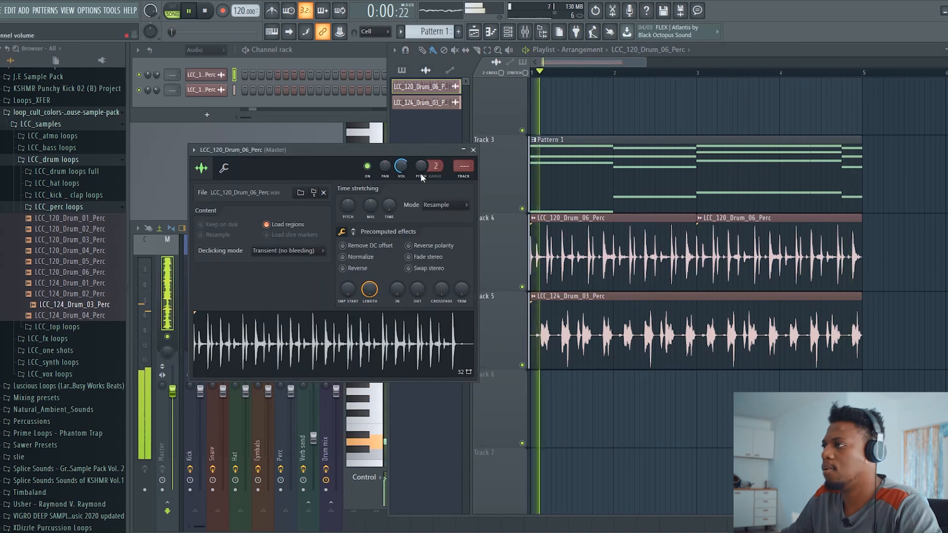
key(ctrl+l)
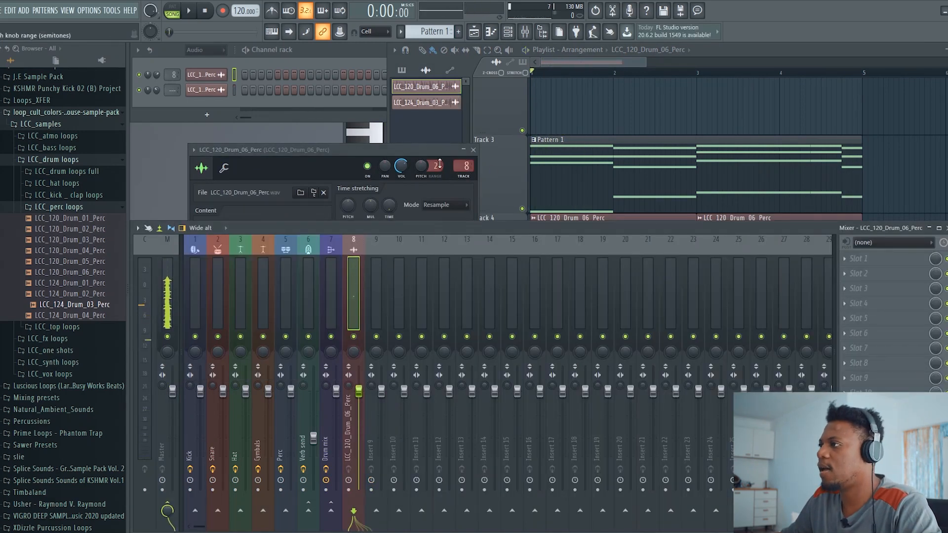
click(422, 149)
click(869, 288)
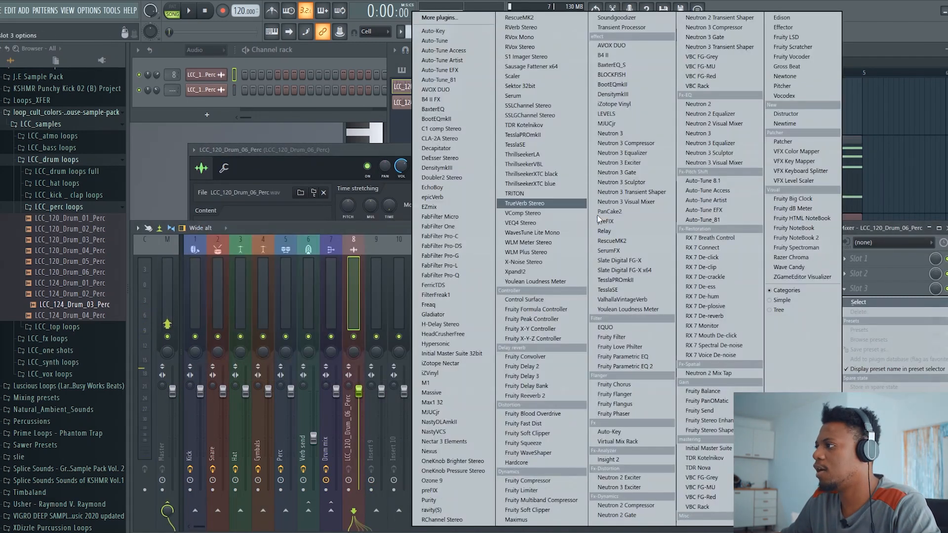
click(645, 368)
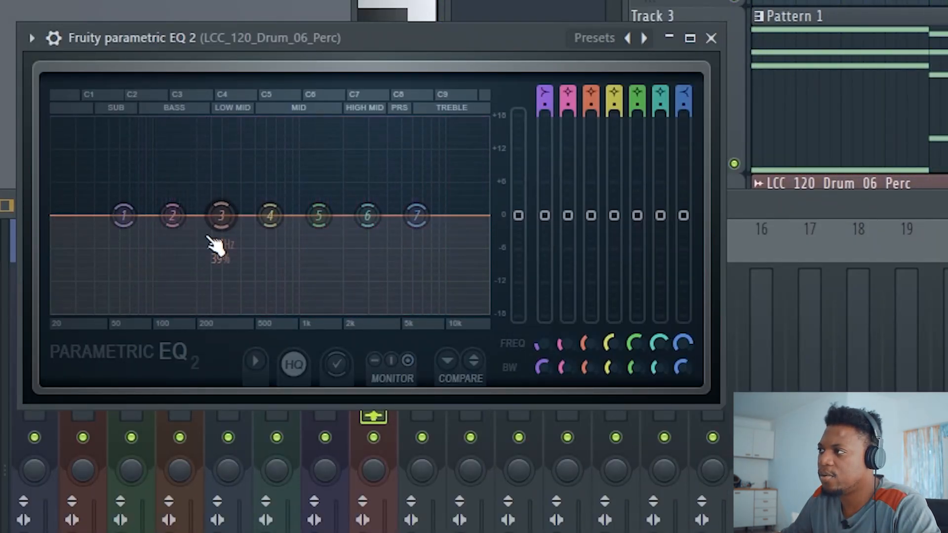
- Apply the 30Hz + 18kHz cut preset to the percussion EQ and raise its low cut to just above 200 Hz
click(626, 36)
click(677, 125)
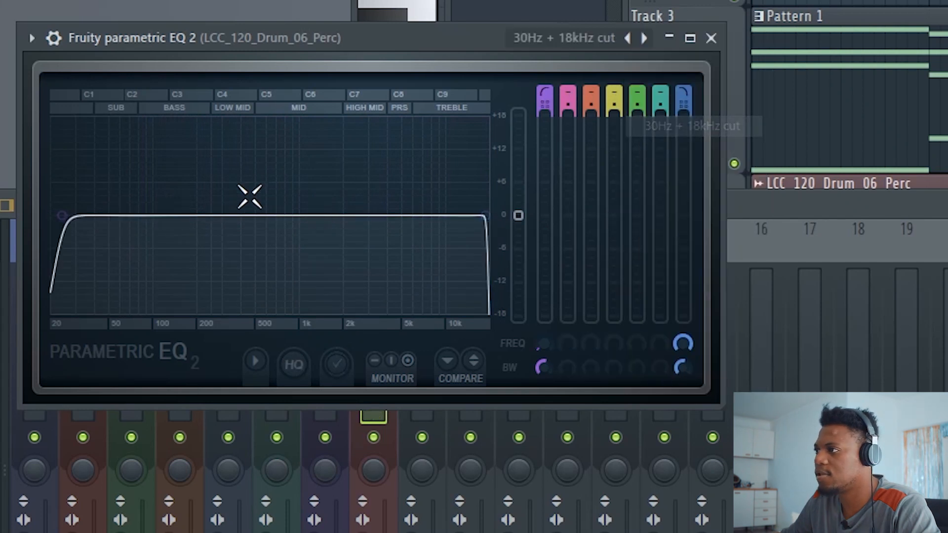
drag(62, 216, 213, 215)
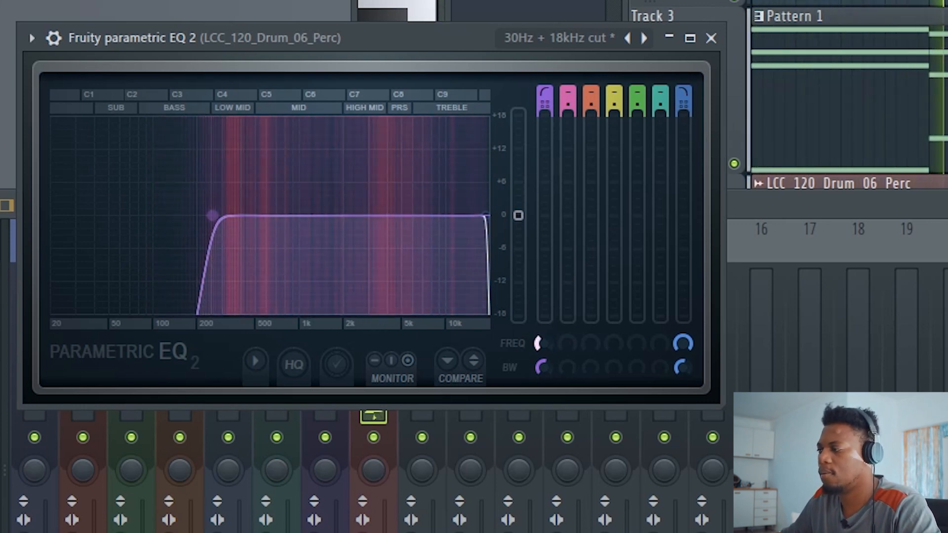
click(711, 38)
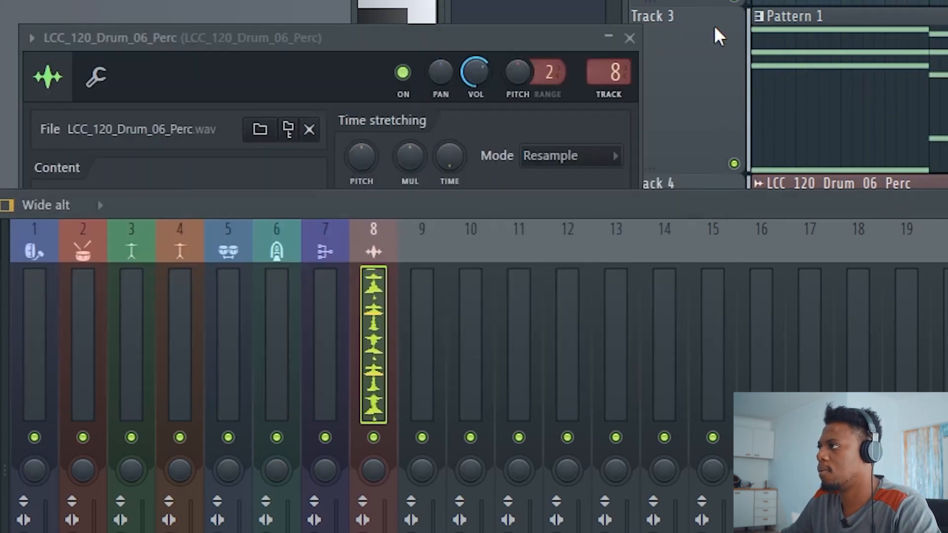
- Place the LCC_120_Drum_06_Kick_Clap loop at bar 1 on Track 6 and open its channel settings during playback
key(space)
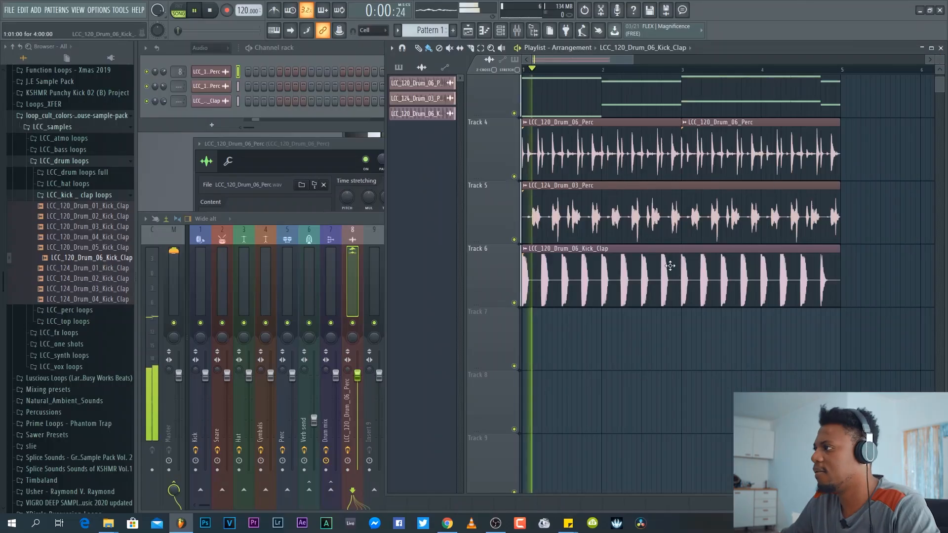
scroll(670, 265, up, 1)
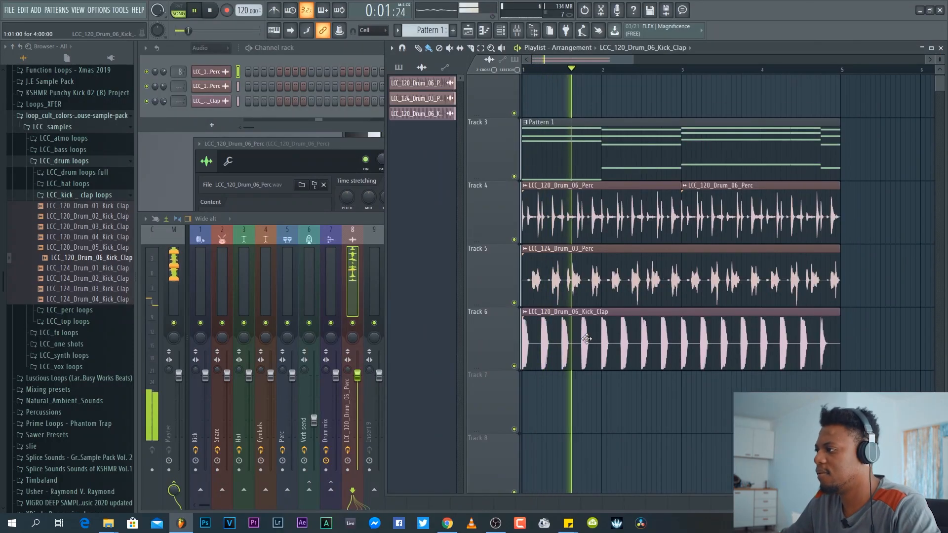
double_click(573, 321)
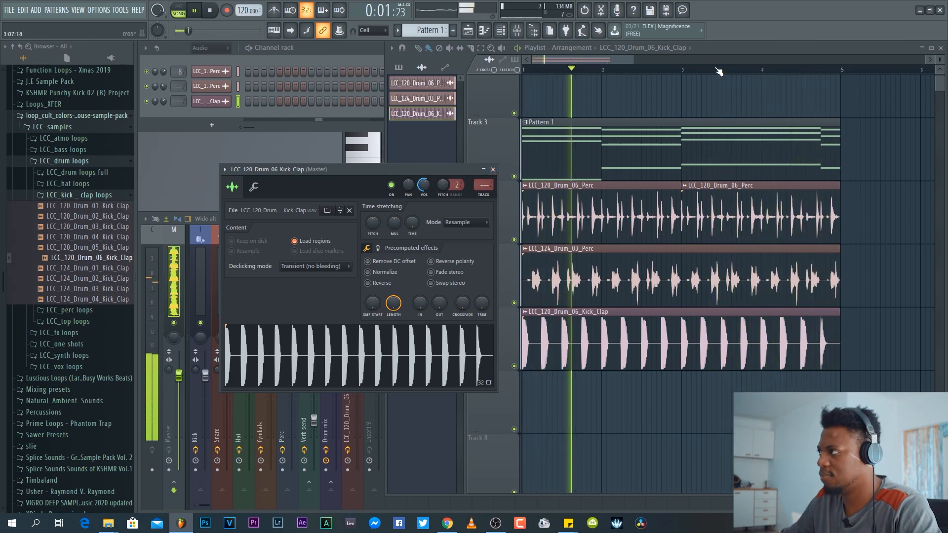
- Maximise the playlist and listen to the chords, both percussion loops and the kick-clap loop together
click(710, 48)
double_click(711, 50)
scroll(460, 72, down, 3)
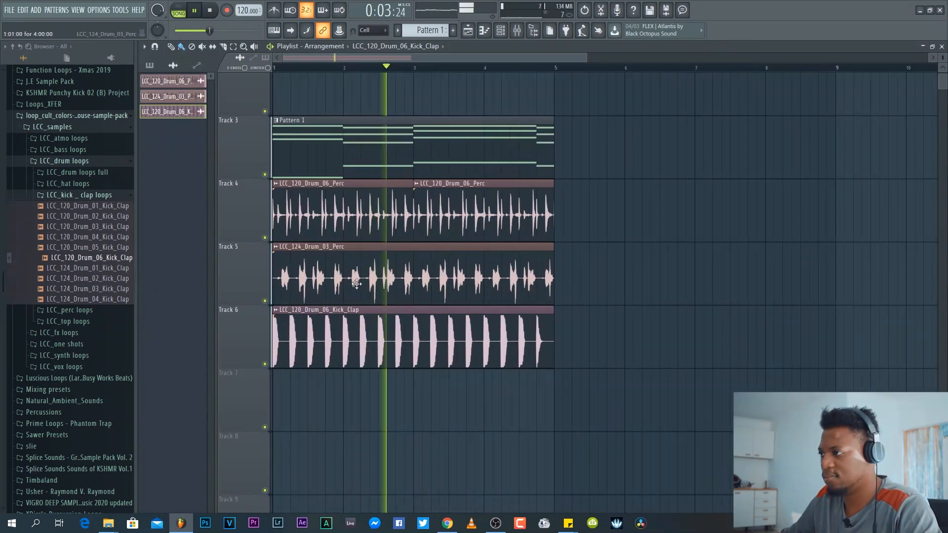
scroll(477, 74, down, 2)
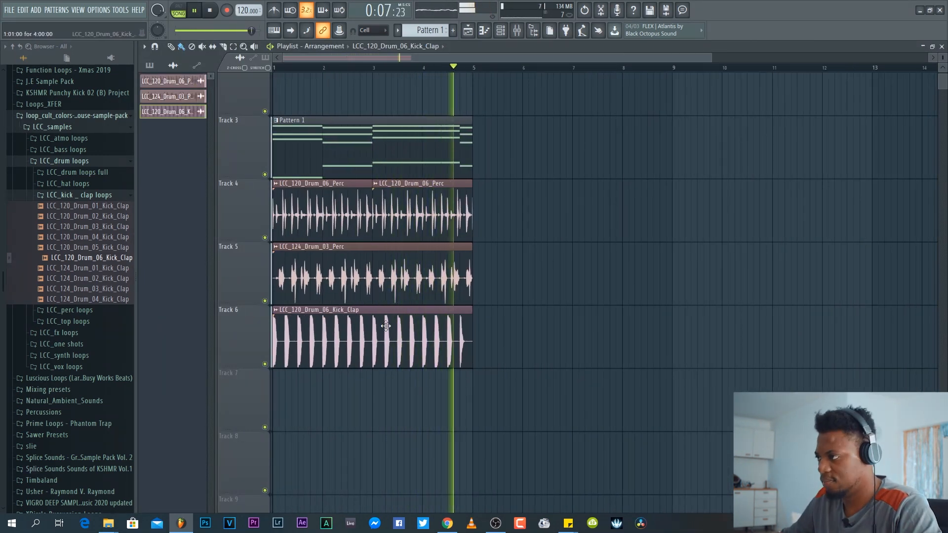
key(space)
- Duplicate all clips on Tracks 3 to 6 into bars 5 to 8, deleting and re-placing the Kick_Clap copy at bar 5
drag(535, 430, 301, 118)
key(ctrl+b)
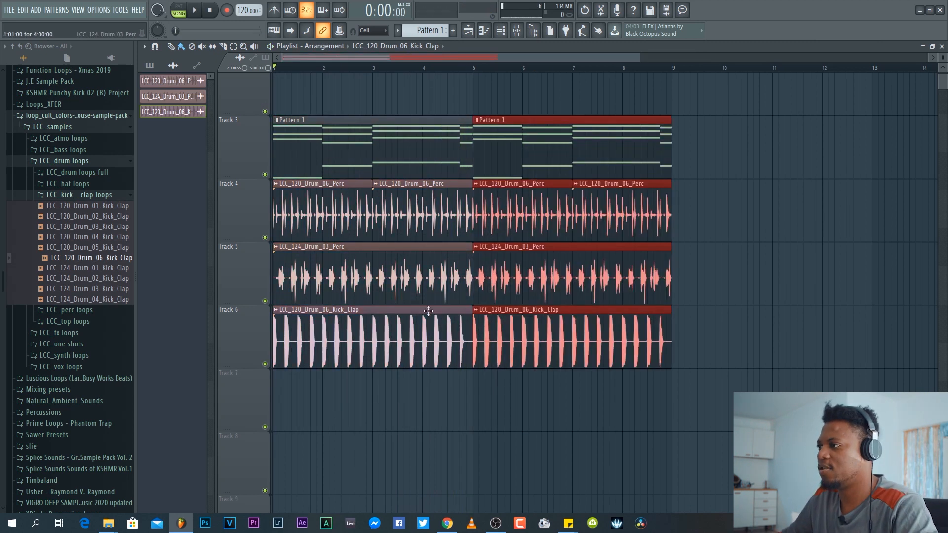
right_click(518, 343)
key(ctrl+d)
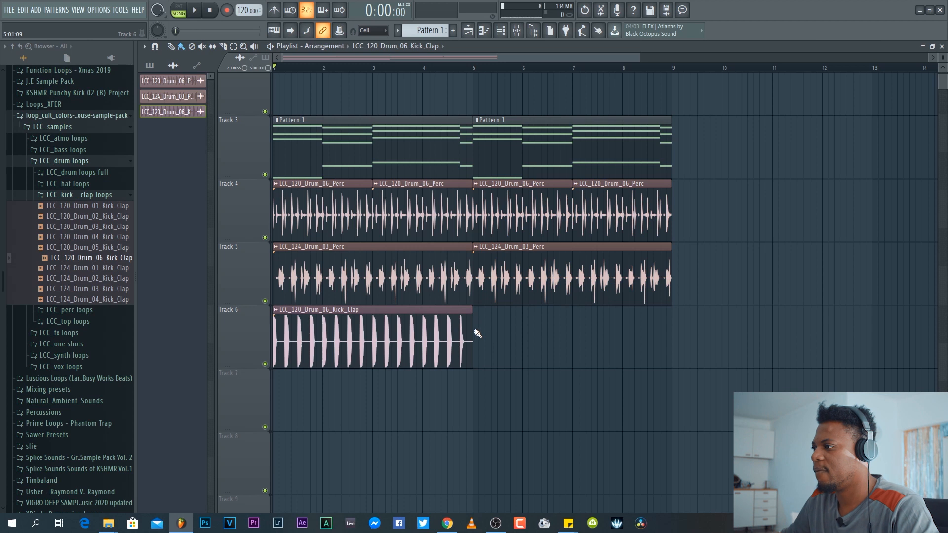
click(475, 352)
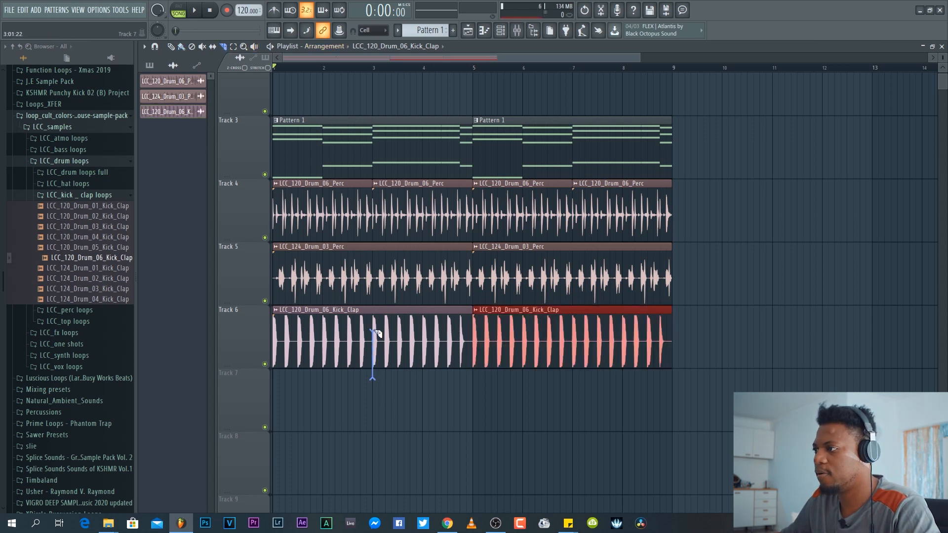
- Slice the first Kick_Clap clip at bar 3 and replace its second half with a copy of the first half
drag(373, 310, 371, 311)
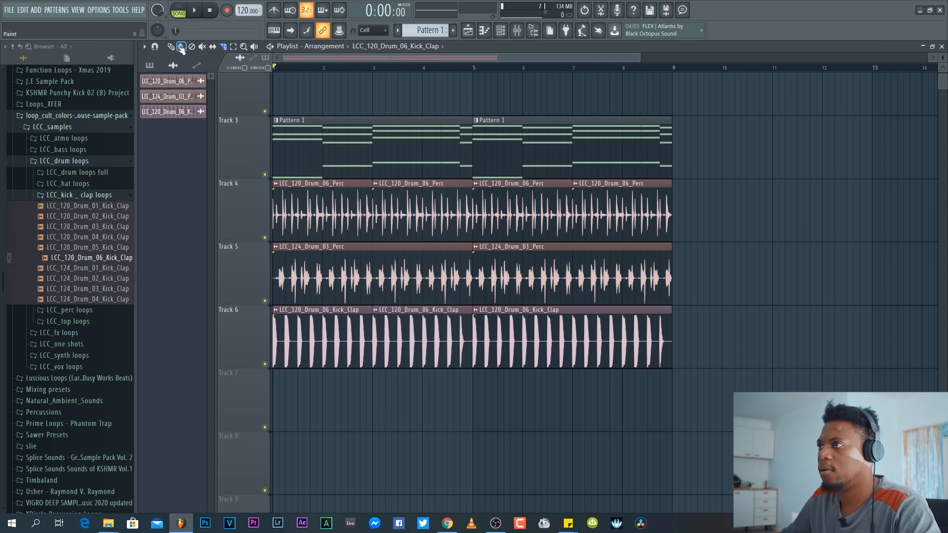
right_click(401, 312)
drag(332, 339, 330, 339)
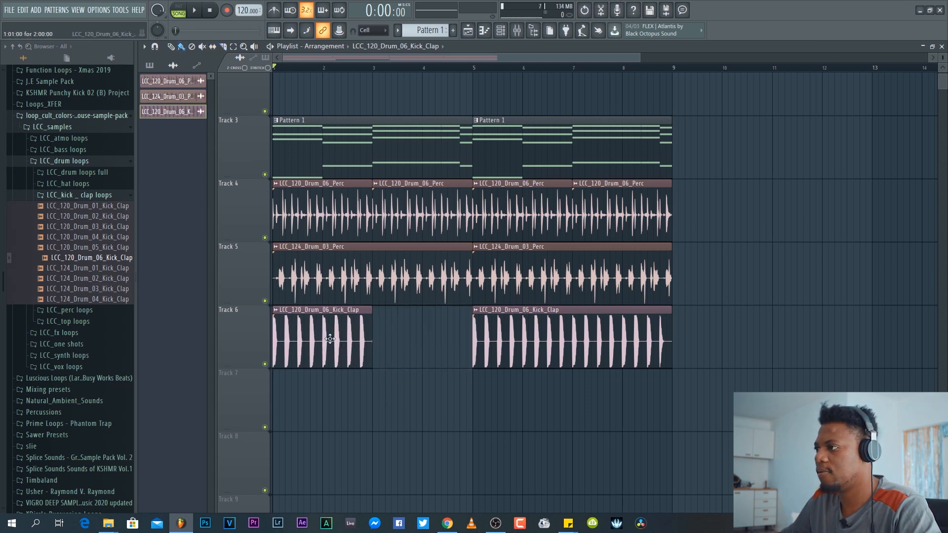
click(375, 339)
- Play the extended arrangement and examine the kick-clap loop's continuity from bar 3 through the end of bar 8
scroll(659, 88, up, 5)
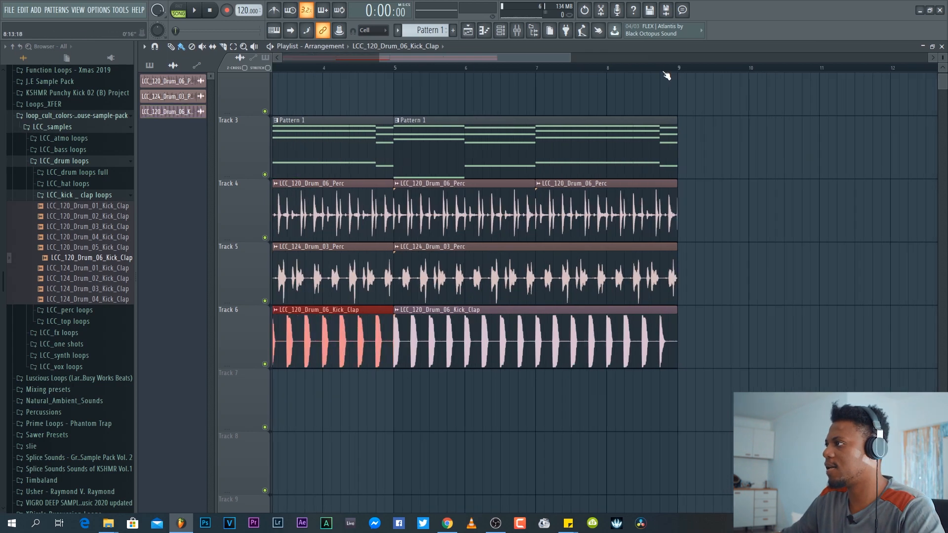
scroll(605, 73, down, 5)
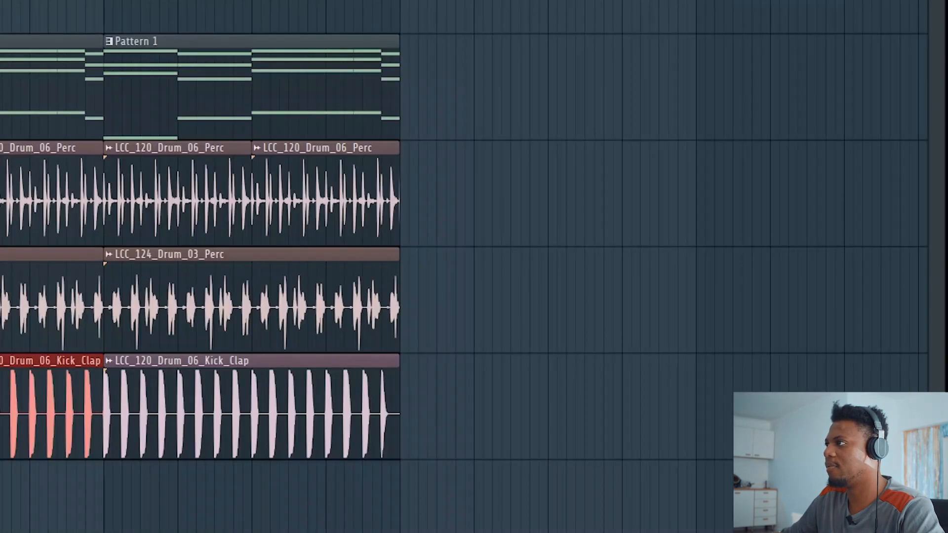
scroll(464, 266, up, 4)
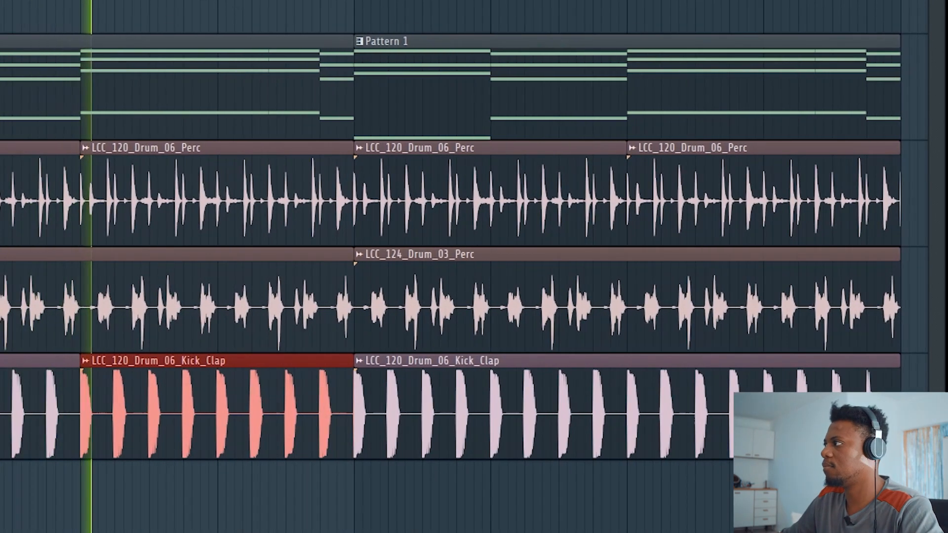
scroll(464, 267, down, 1)
scroll(464, 266, down, 3)
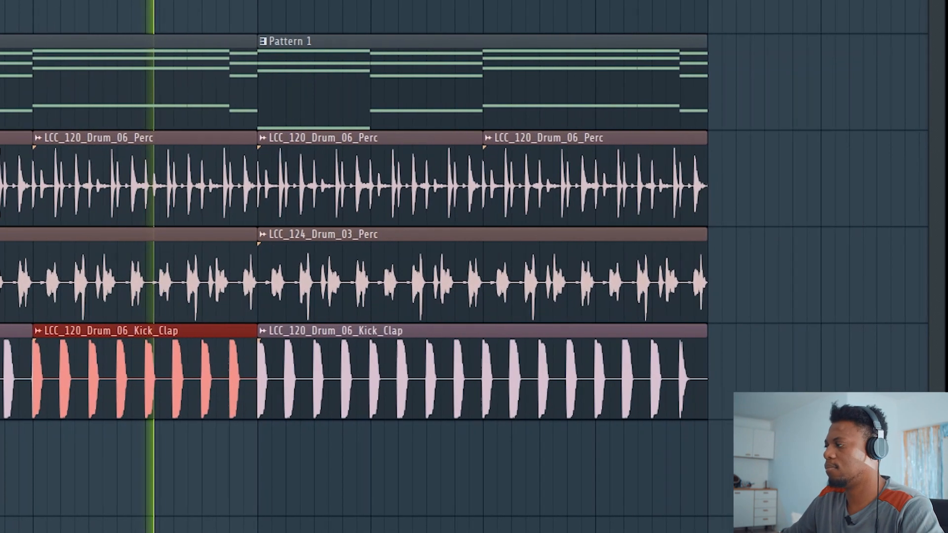
scroll(464, 266, down, 1)
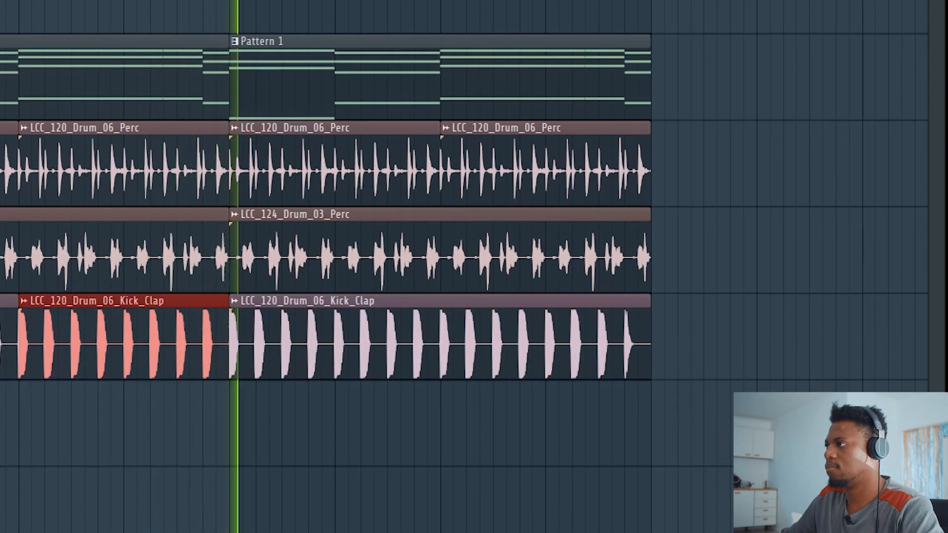
scroll(464, 266, down, 2)
key(Return)
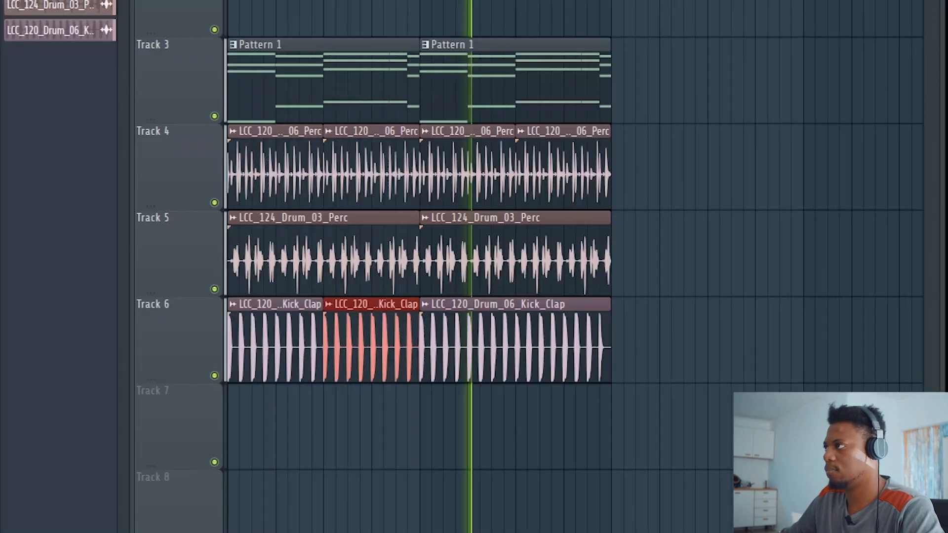
key(F6)
key(F6)
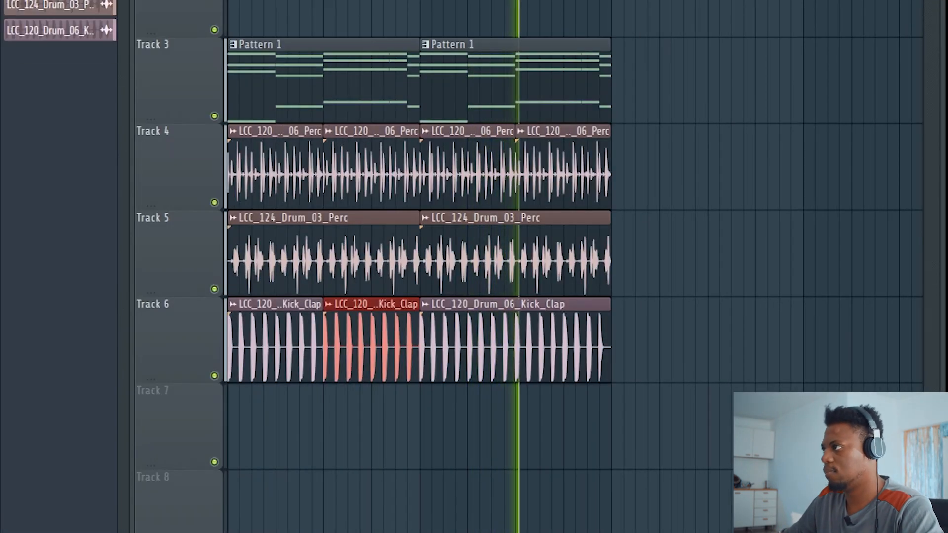
- Restore the playlist to its smaller size and open Pattern 1's chord notes together with its channel rack
scroll(464, 266, up, 2)
scroll(464, 266, down, 2)
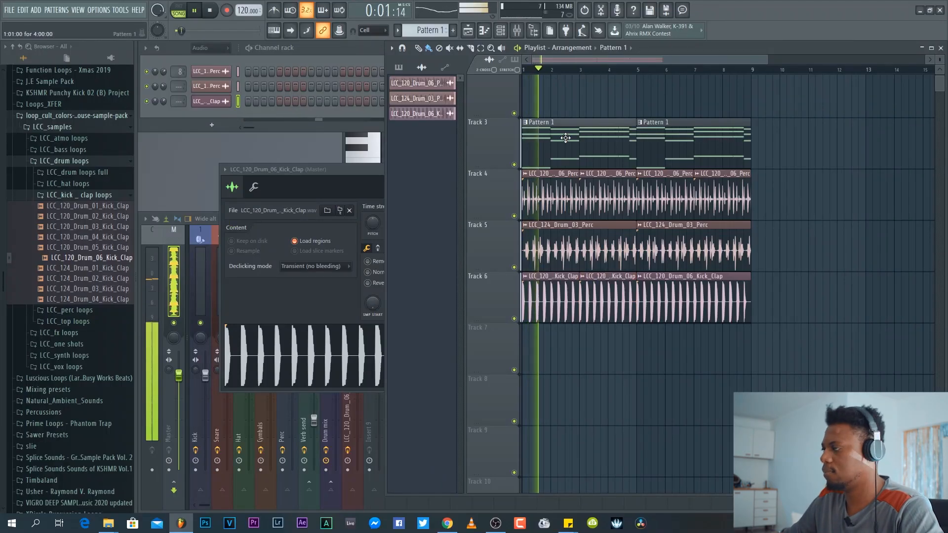
double_click(565, 138)
key(F6)
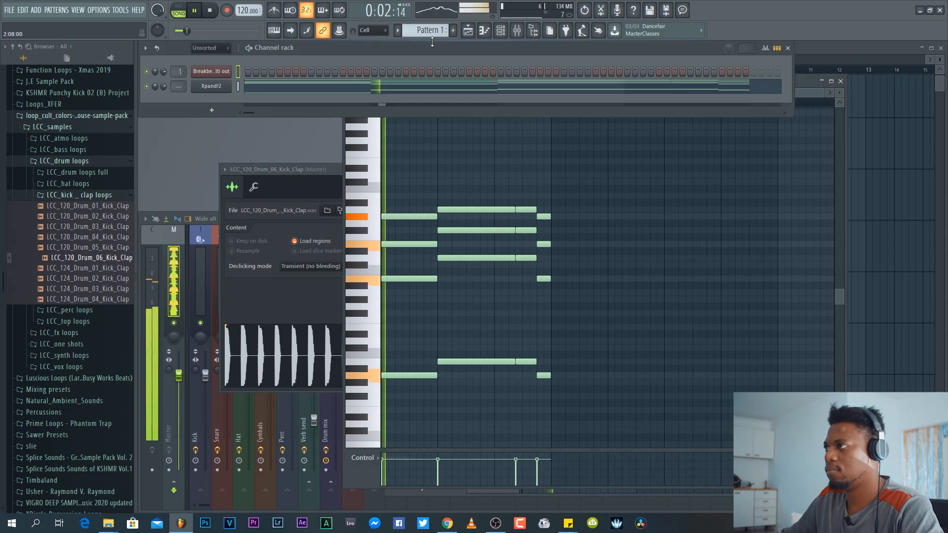
- Stop playback, duplicate all clips on Tracks 3 to 6 into bars 9 to 16, and set that range as the loop region
key(F5)
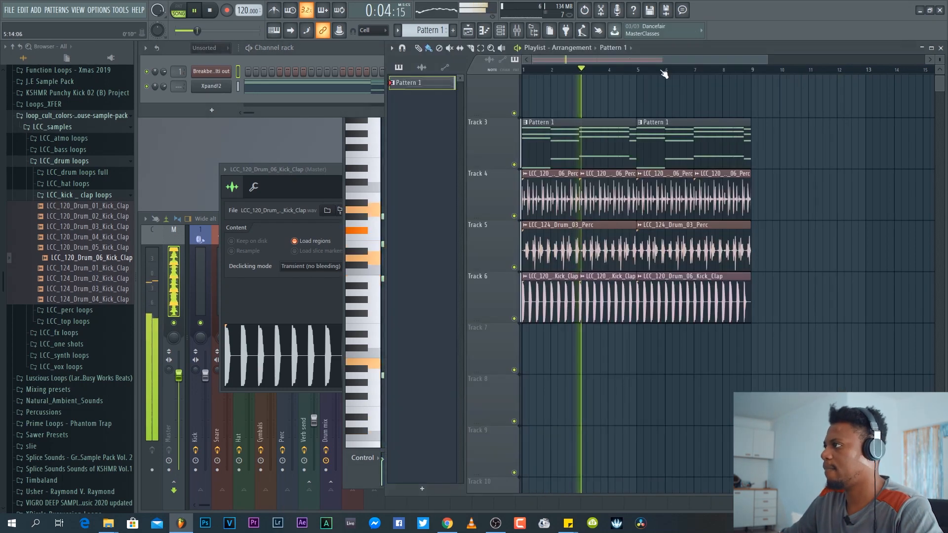
key(space)
drag(712, 332, 391, 110)
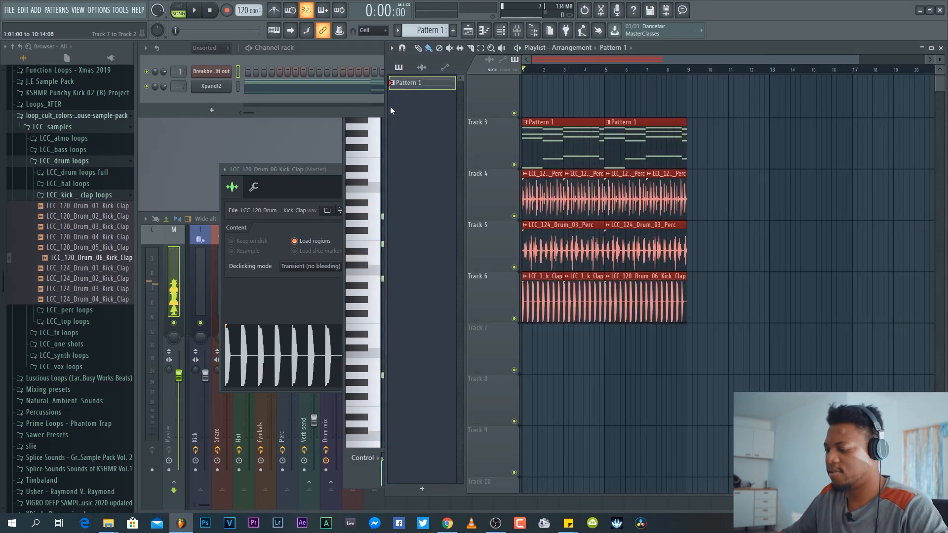
key(ctrl+b)
scroll(612, 74, down, 2)
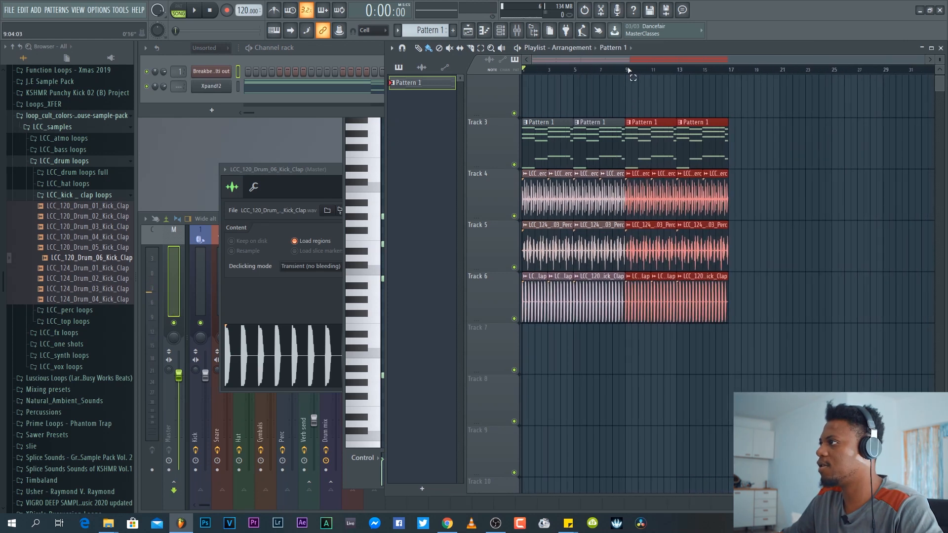
drag(629, 71, 727, 73)
- Add a second Xpand!2 channel and load Multi Pulser+ from 002 Action Pads into its part A
double_click(643, 162)
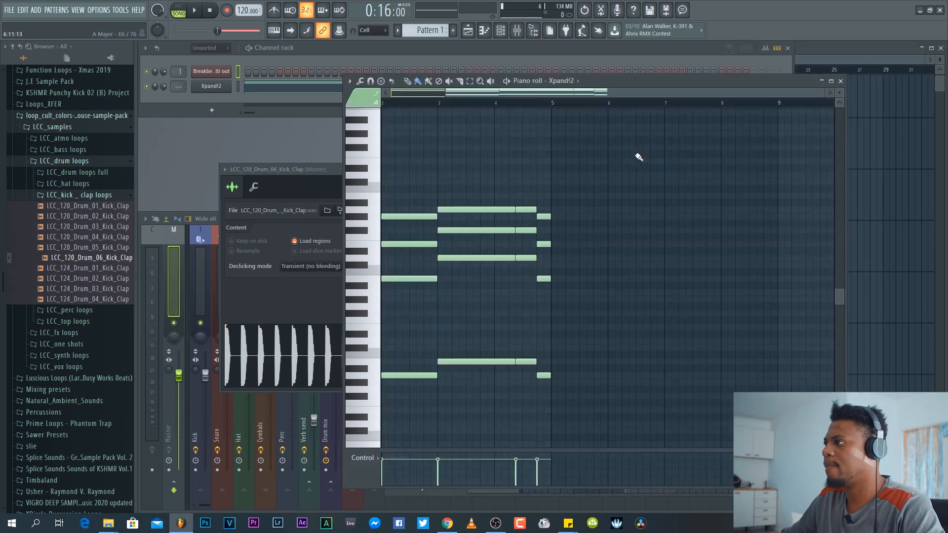
click(211, 110)
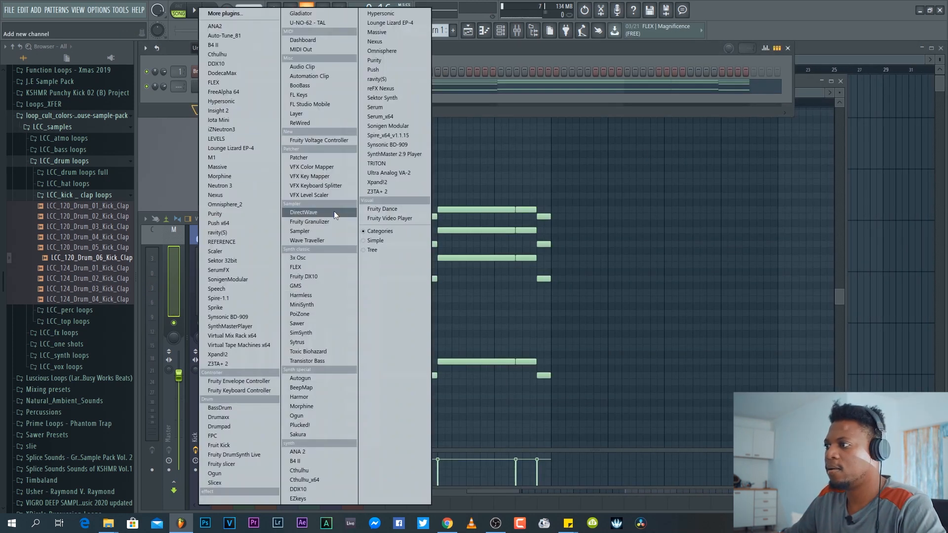
click(247, 355)
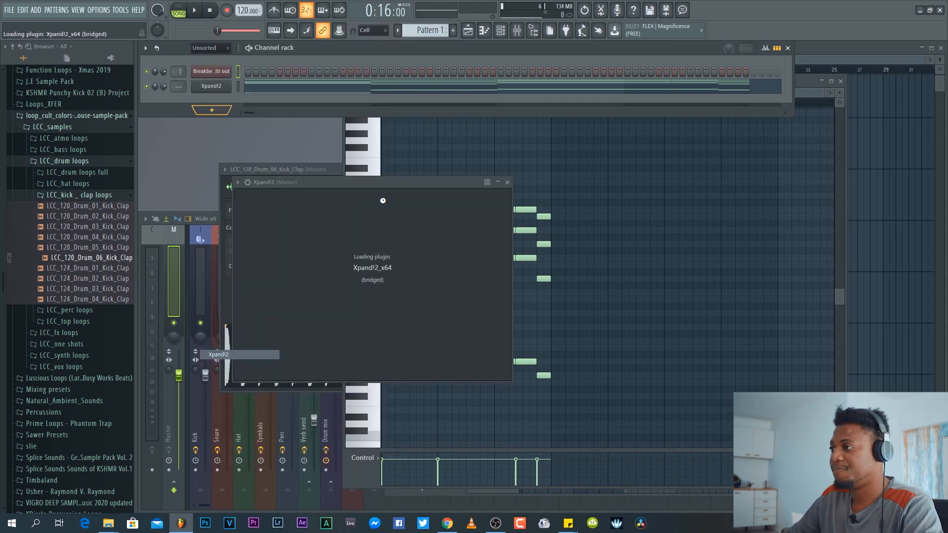
drag(454, 190, 582, 100)
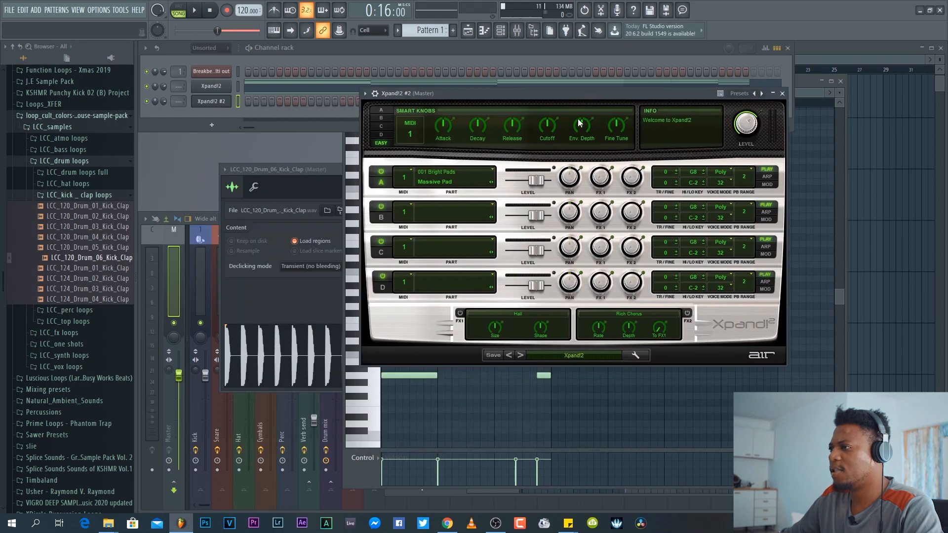
click(444, 179)
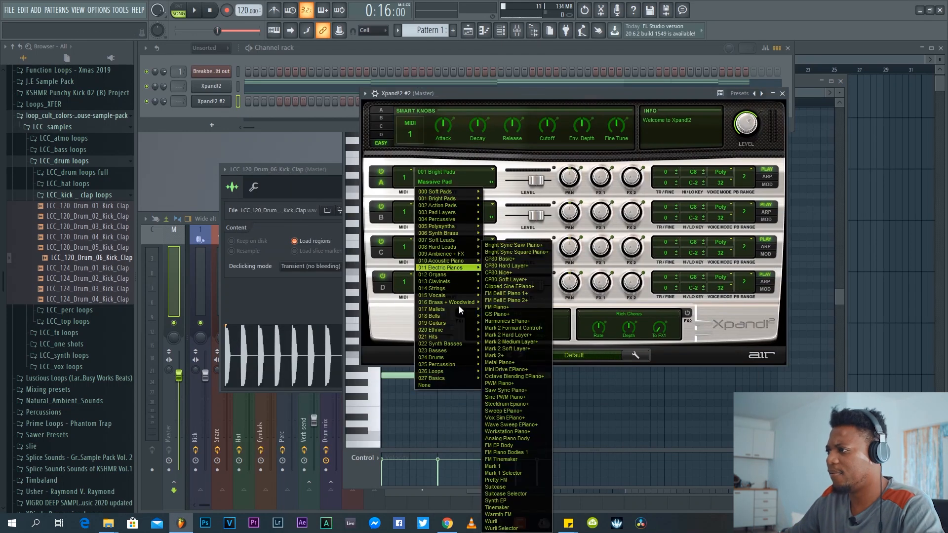
mouse_move(454, 201)
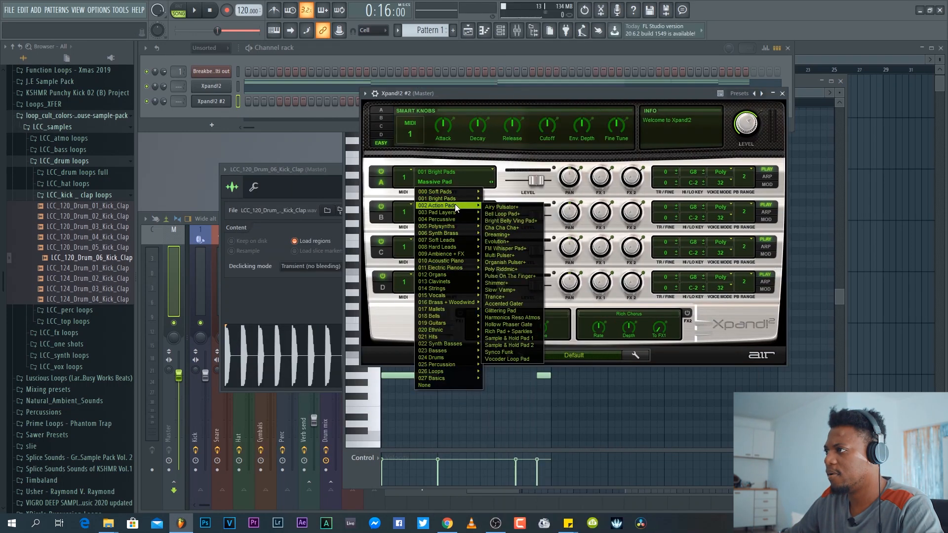
click(520, 254)
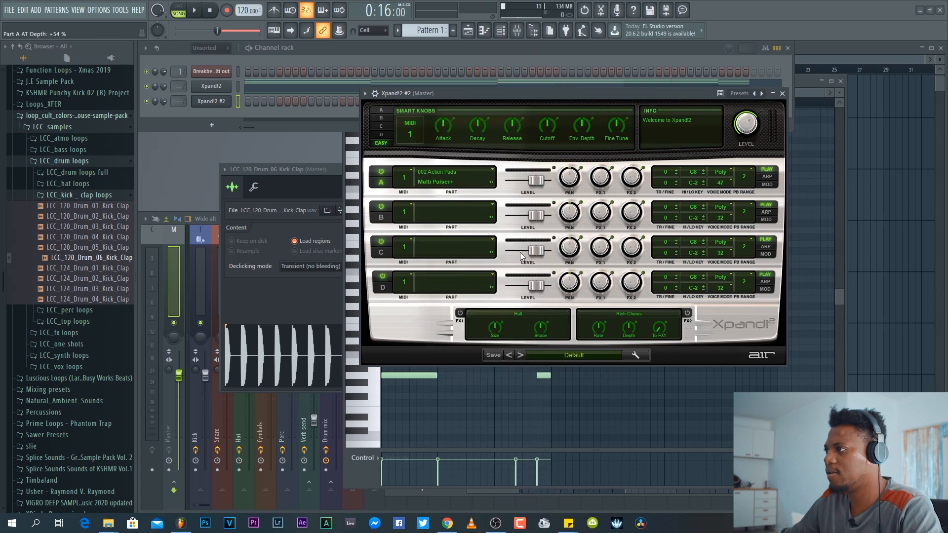
- Copy the chord notes to the second Xpand!2 channel in Pattern 2 and place that pattern on Track 7 at bars 9 and 13
click(238, 87)
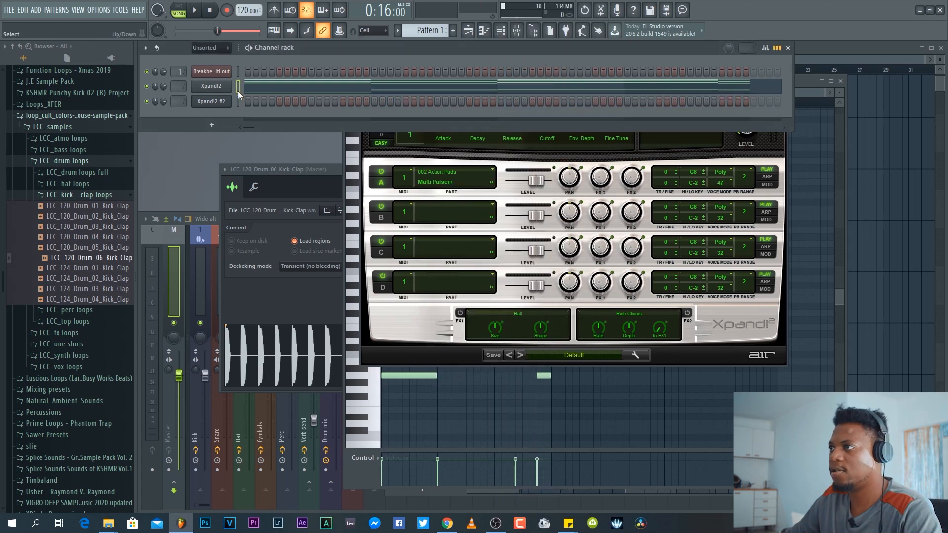
click(238, 102)
key(ctrl+v)
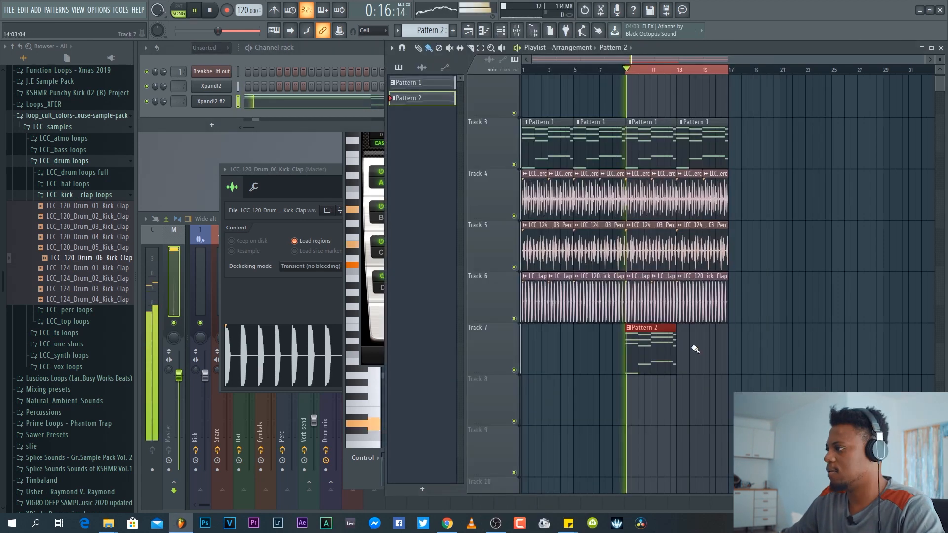
click(685, 349)
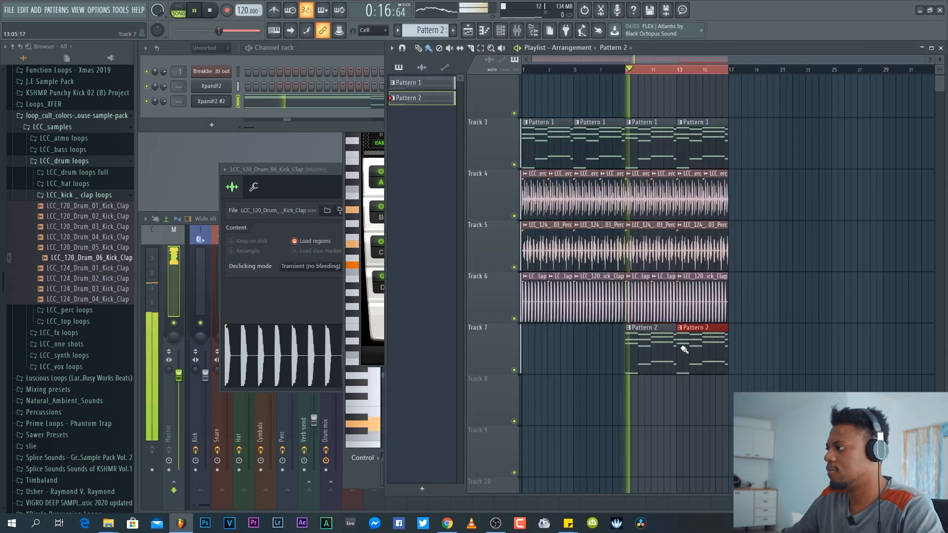
- Lower the second Xpand!2 channel's volume to 58% and play bars 9 to 16 to judge the balance
mouse_move(165, 102)
mouse_down()
mouse_move(164, 118)
mouse_move(163, 100)
mouse_up()
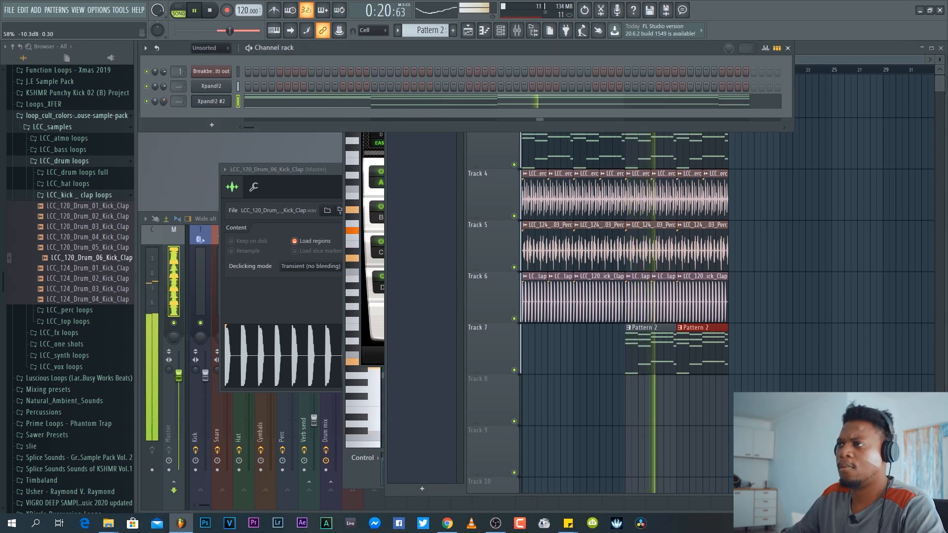
click(842, 52)
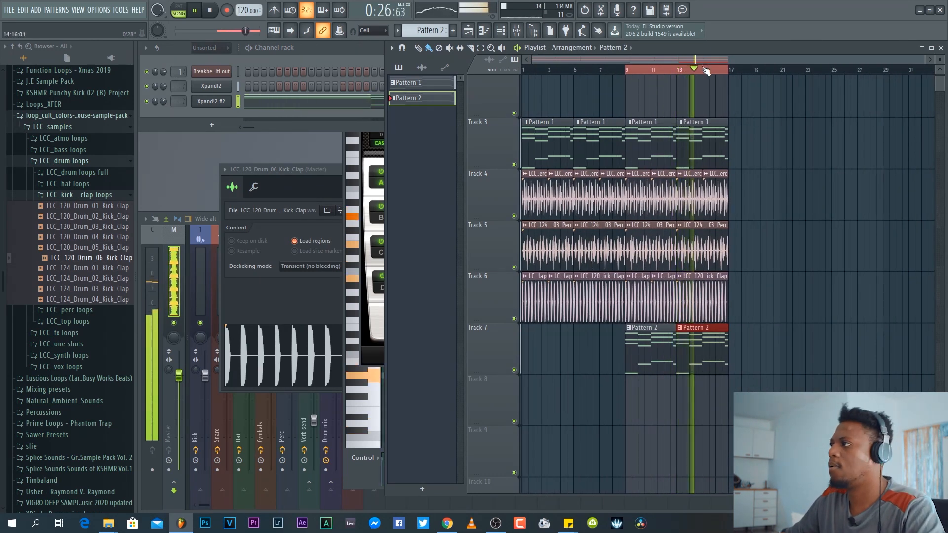
scroll(706, 70, up, 4)
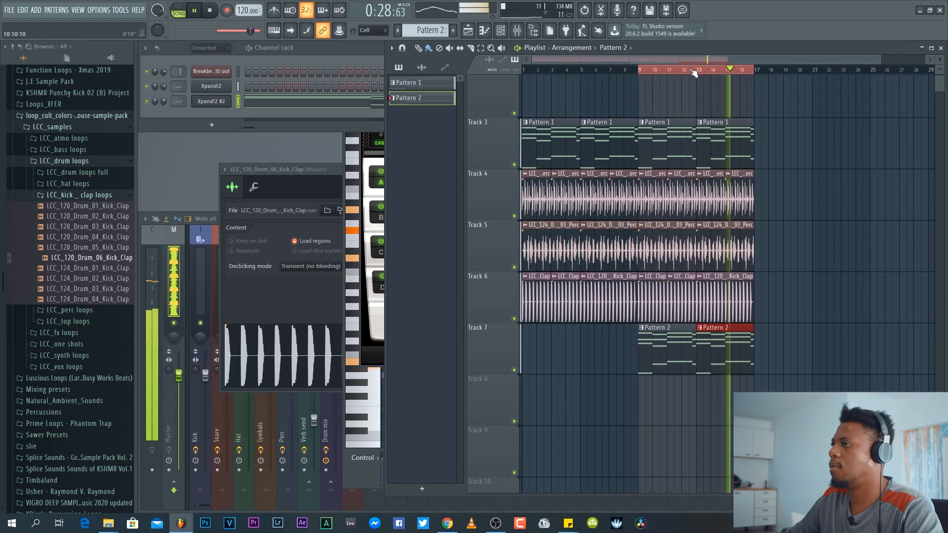
key(space)
- Switch to empty Pattern 3 and add a Serum channel with the Plucked preset PL Downpitcher [FN]
click(249, 115)
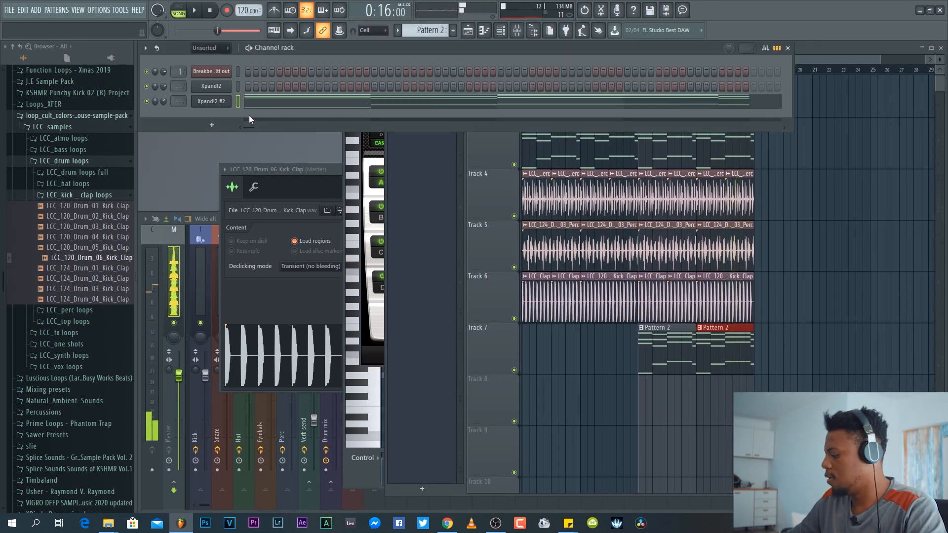
key(KP_Add)
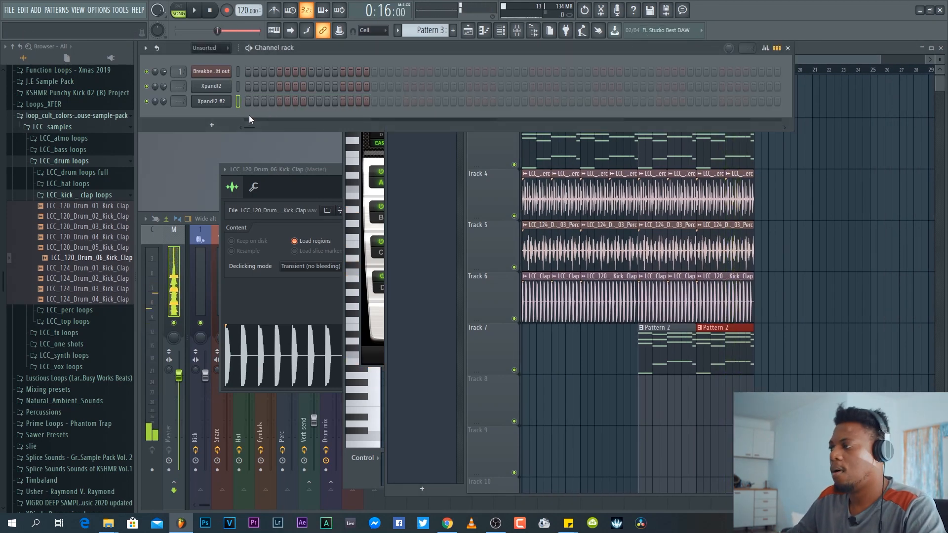
click(215, 127)
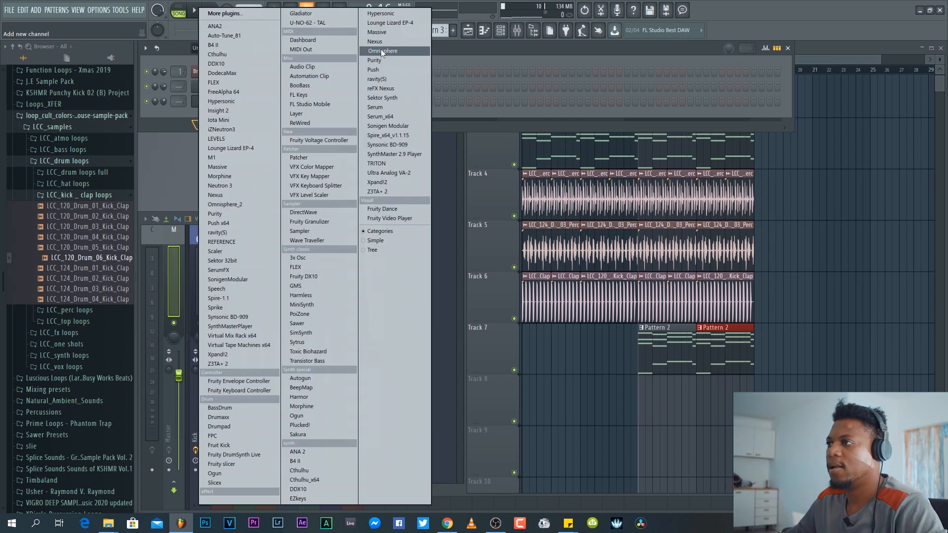
click(399, 107)
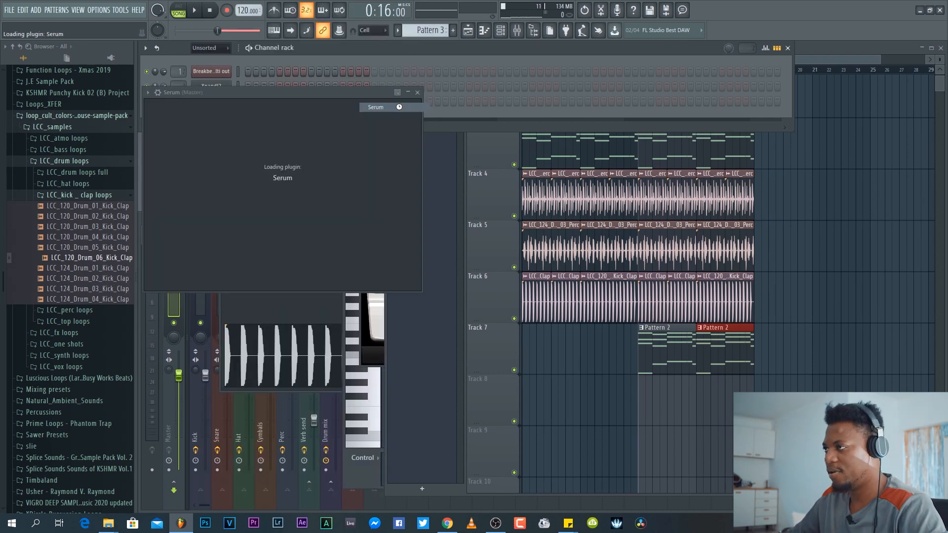
drag(389, 95, 443, 104)
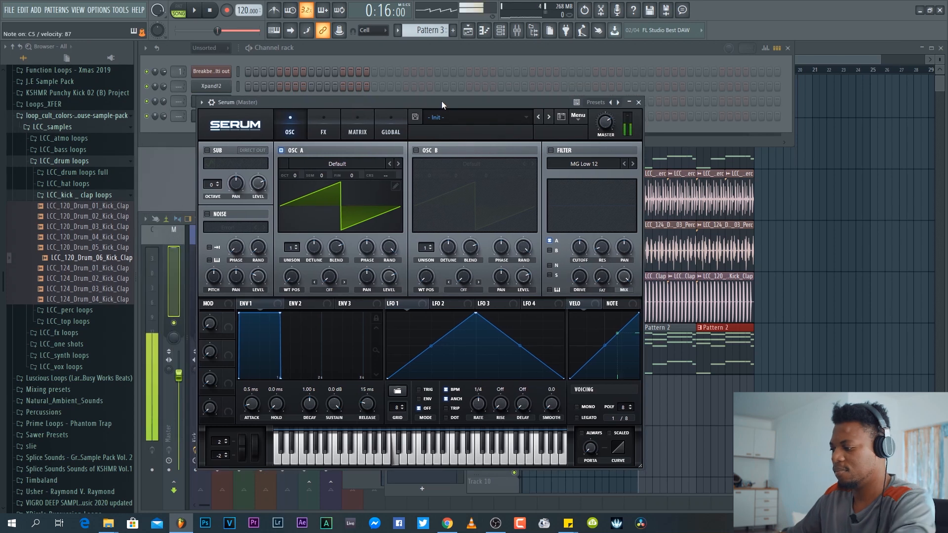
click(477, 119)
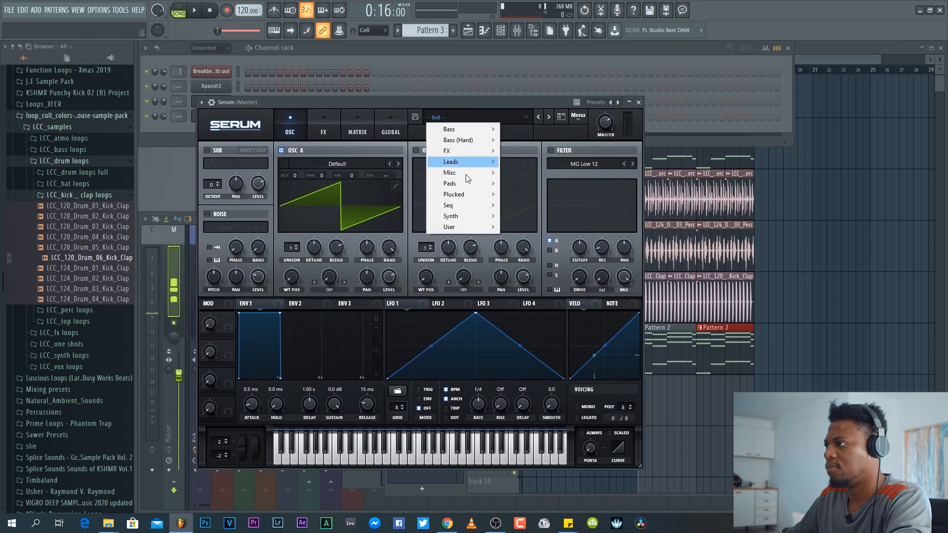
mouse_move(459, 194)
click(513, 252)
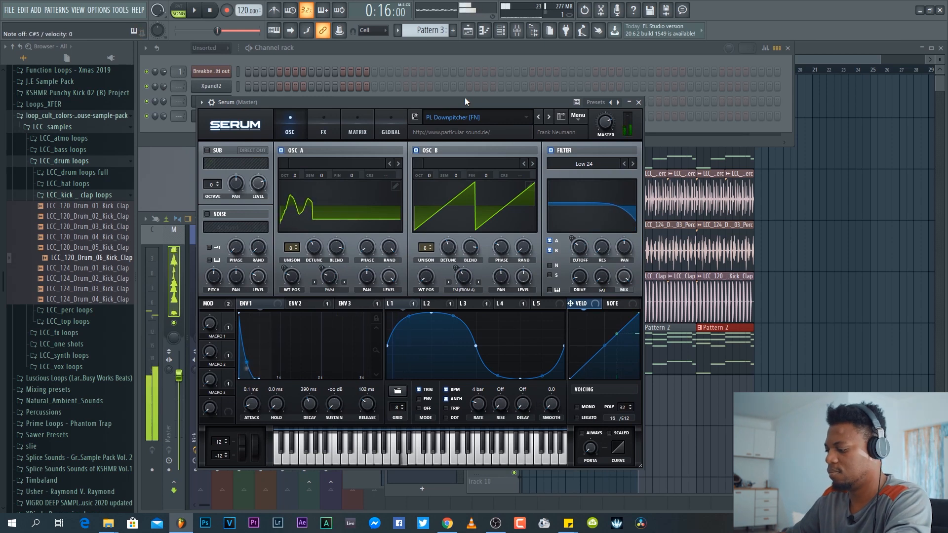
- Record a short Serum pluck melody into Pattern 3 from bar 9 and quantize its notes
key(space)
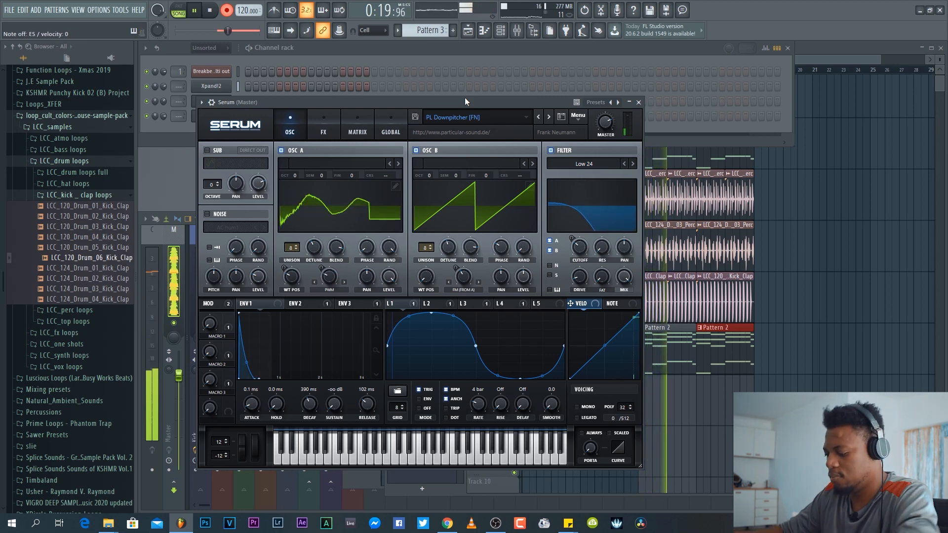
key(space)
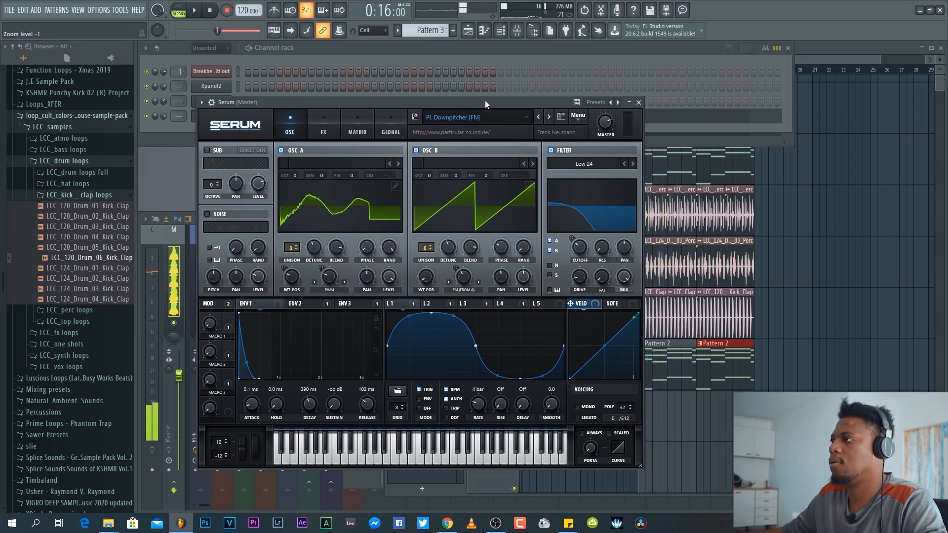
click(444, 65)
click(344, 123)
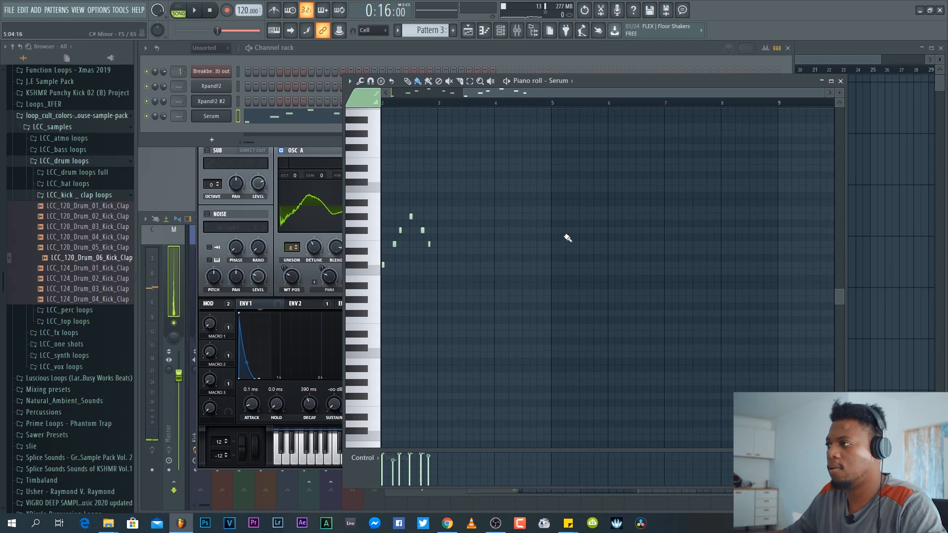
key(alt+q)
key(Return)
click(934, 80)
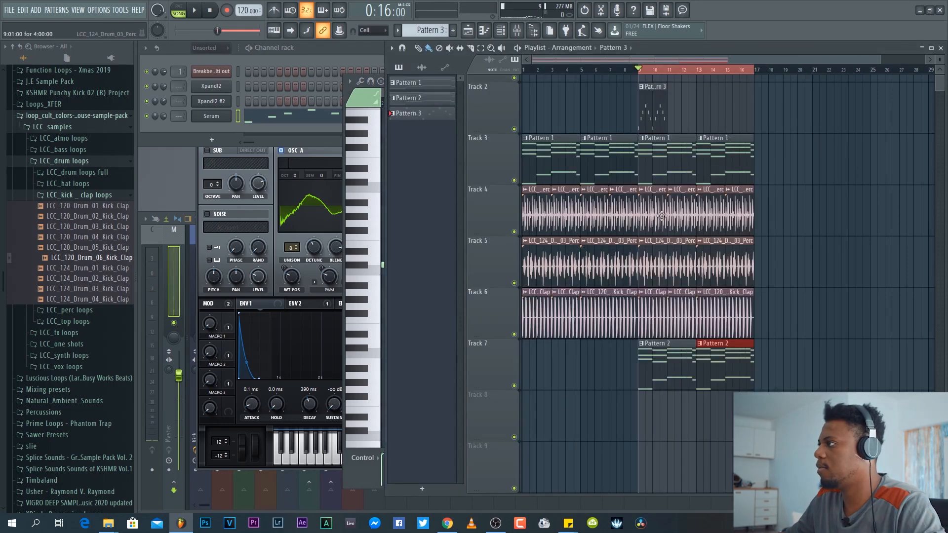
- Play the loop with Pattern 3's melody and enable Reverb in Serum's effects for the pluck sound
key(space)
double_click(737, 116)
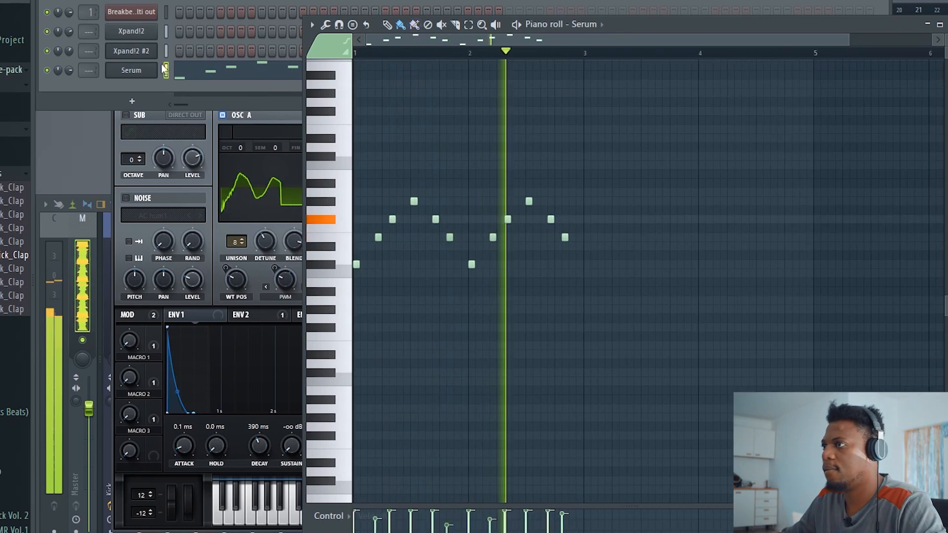
click(138, 73)
click(277, 84)
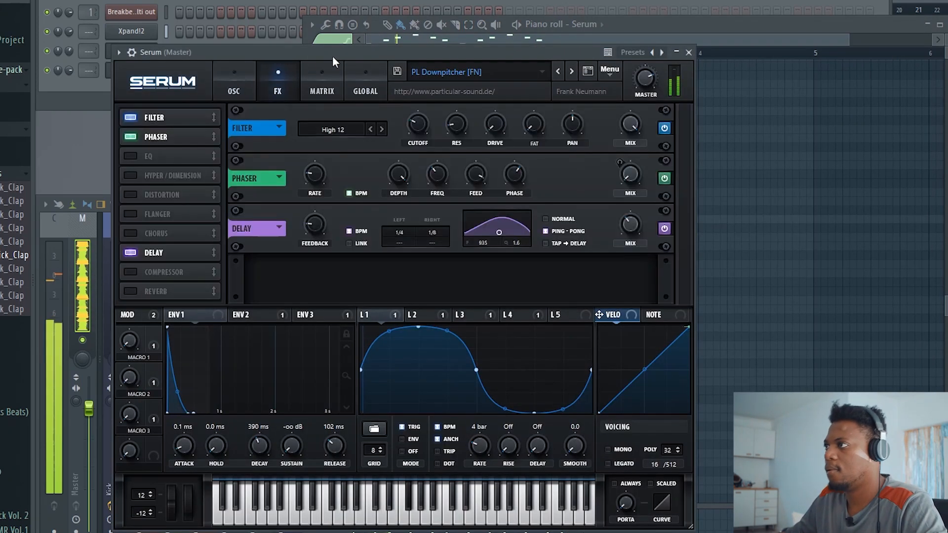
drag(333, 54, 366, 30)
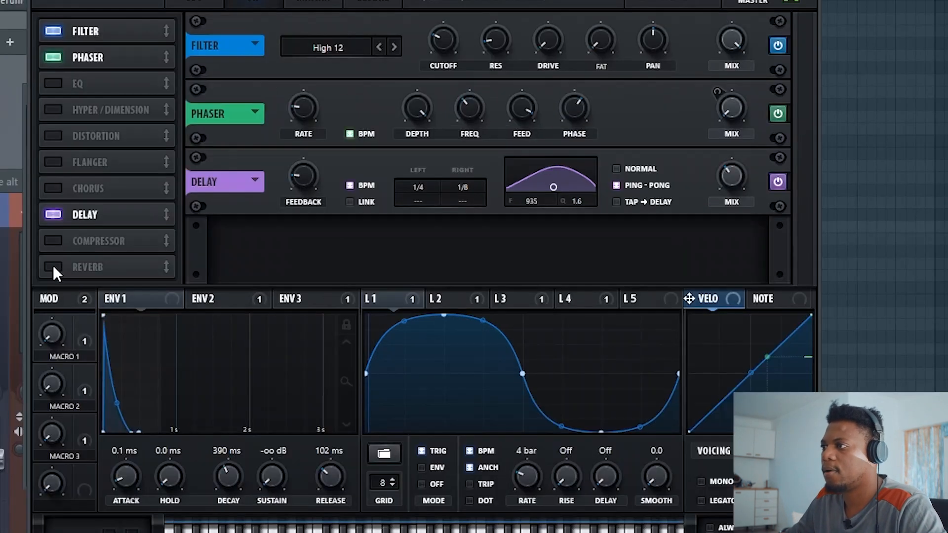
click(163, 266)
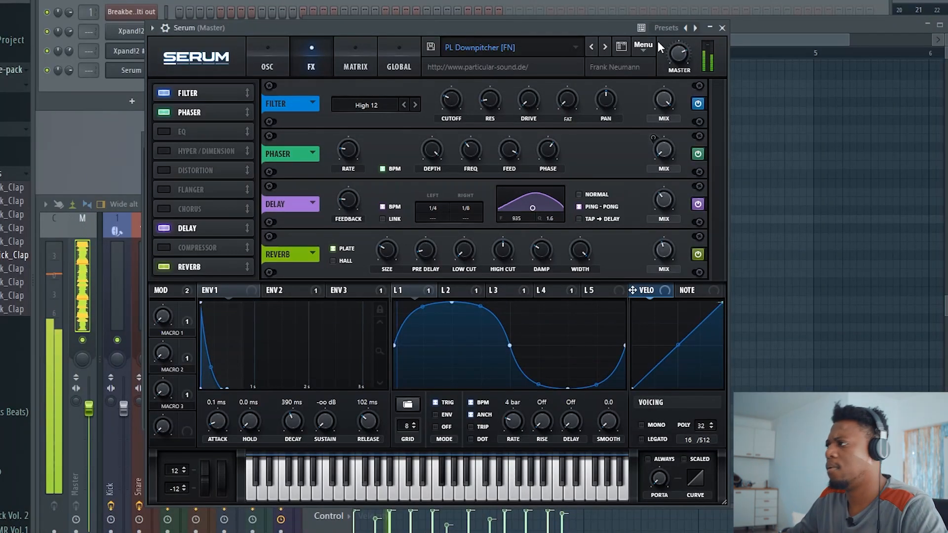
click(722, 28)
- Play Pattern 3's Serum melody and examine its notes and velocities up close in the piano roll
key(F6)
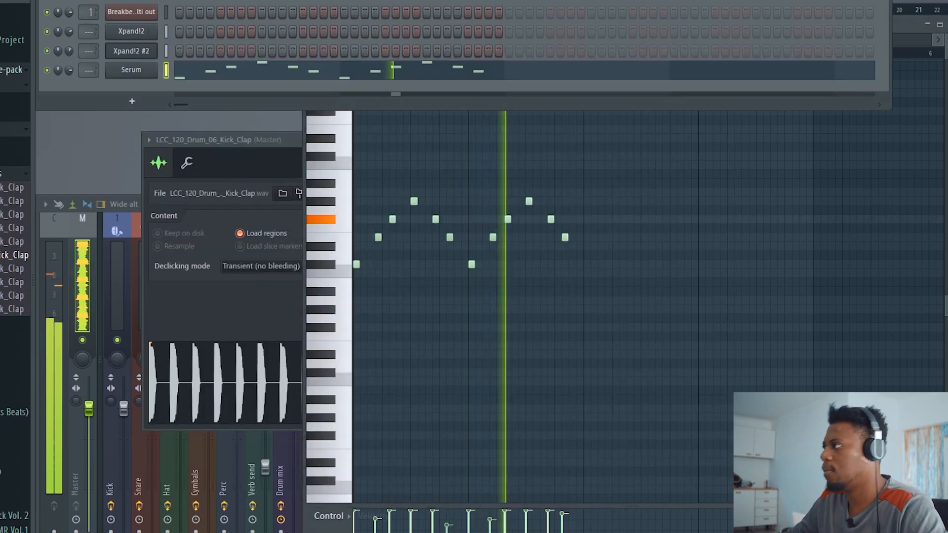
key(F5)
key(F6)
click(286, 70)
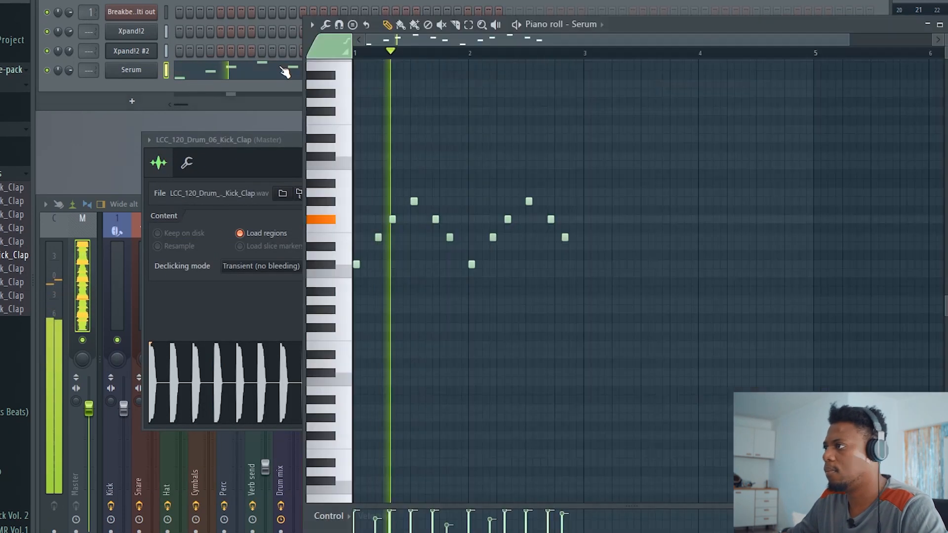
key(space)
scroll(374, 62, up, 3)
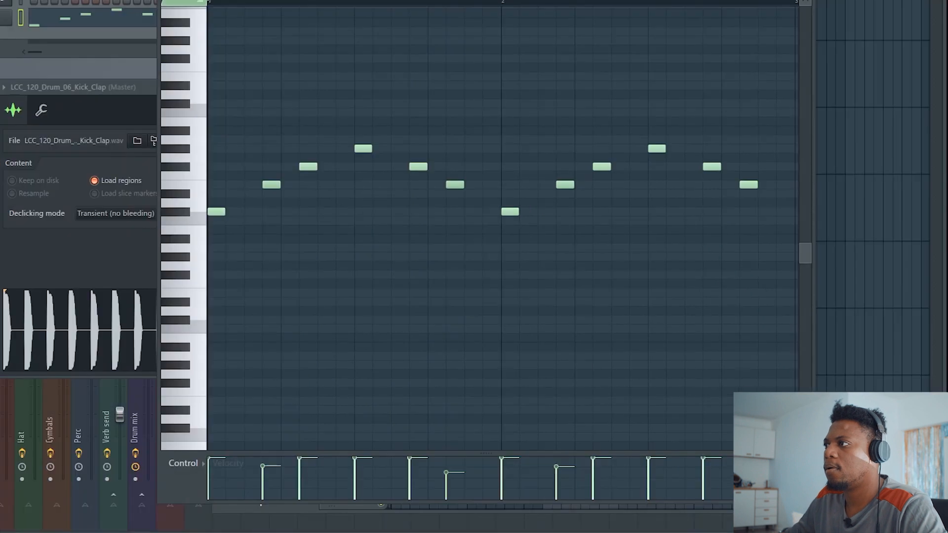
key(space)
scroll(316, 5, up, 2)
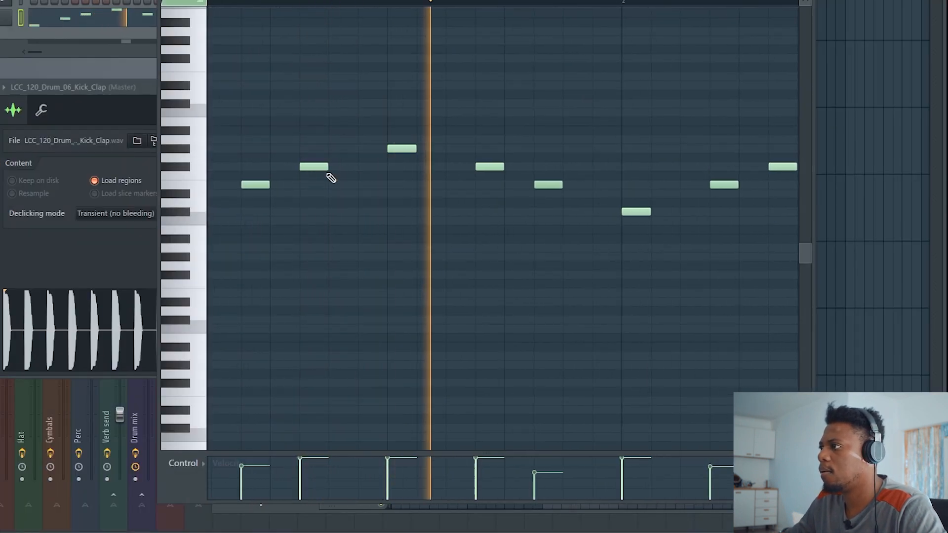
- Add a repeated note directly after the third note in the first bar of Pattern 3's Serum melody
key(space)
click(324, 159)
right_click(332, 160)
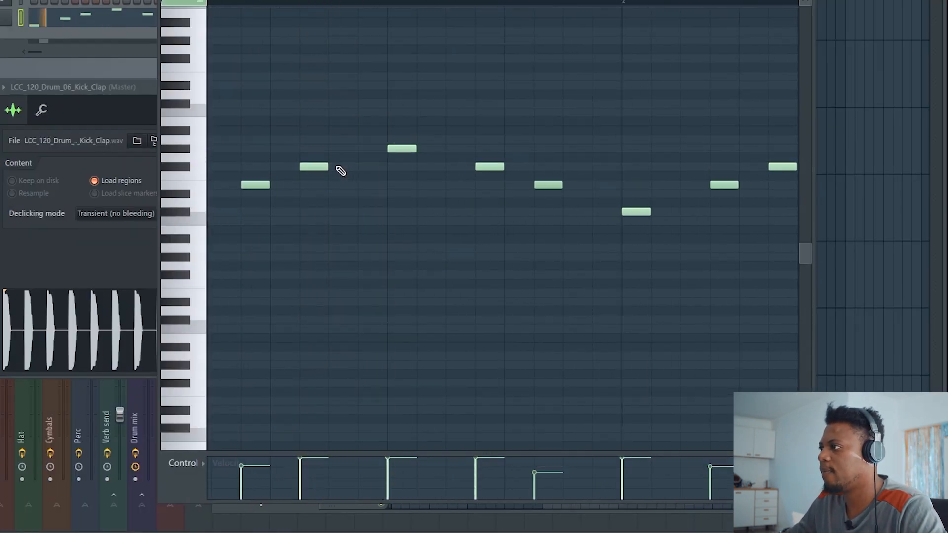
click(338, 168)
key(space)
scroll(342, 4, down, 2)
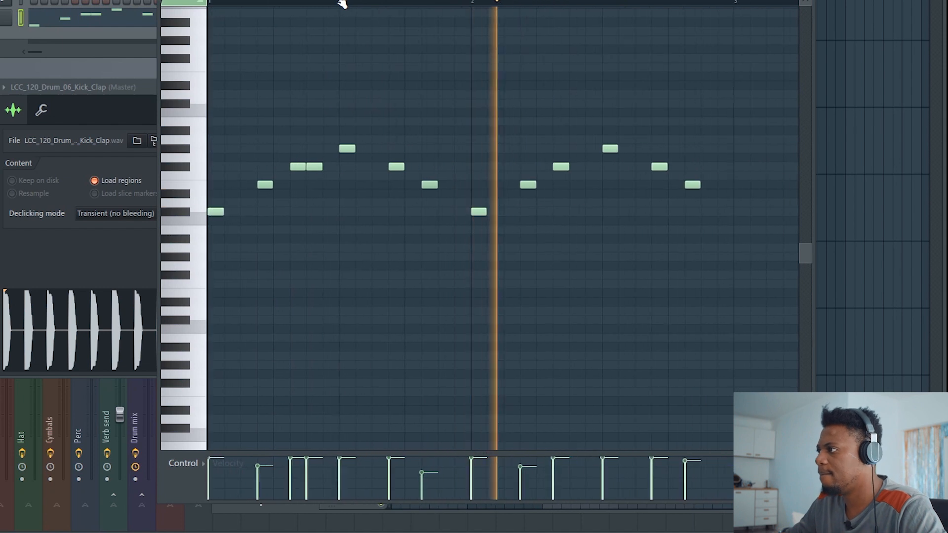
- Double the last note of both melody bars with an adjacent repeat, without doubling the second bar's third note
click(577, 166)
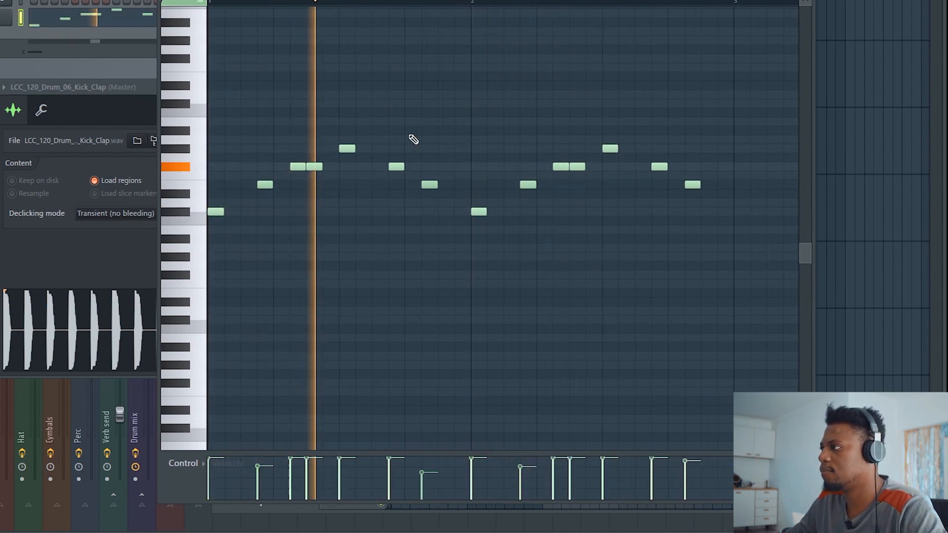
right_click(577, 167)
click(446, 184)
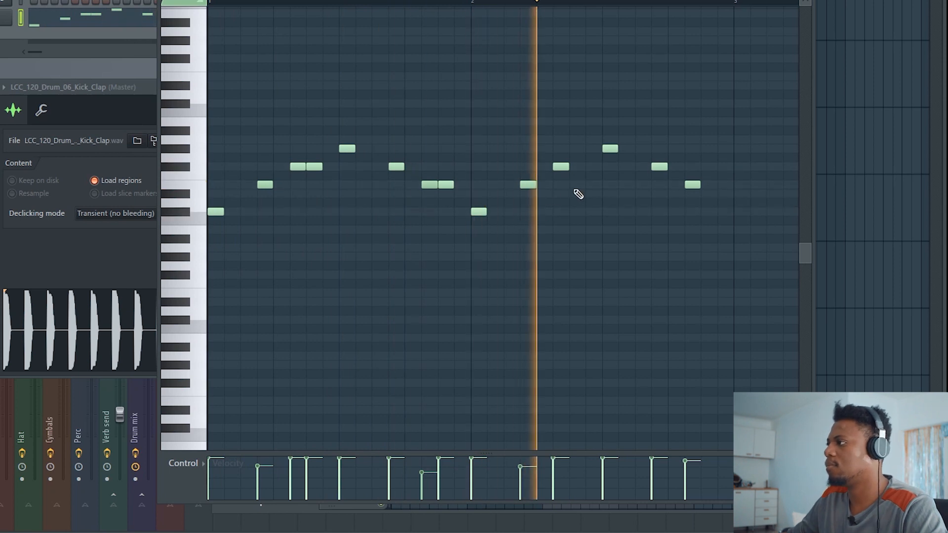
click(709, 184)
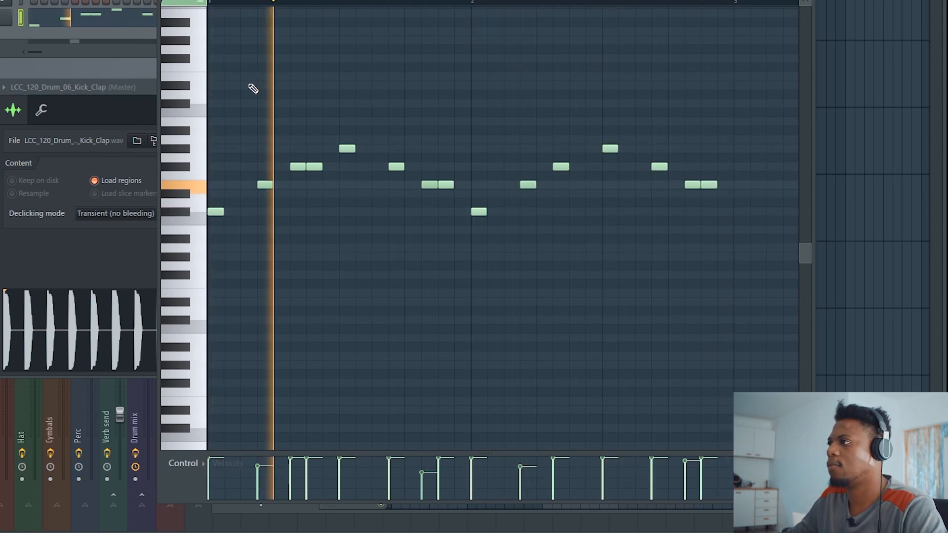
scroll(307, 4, down, 2)
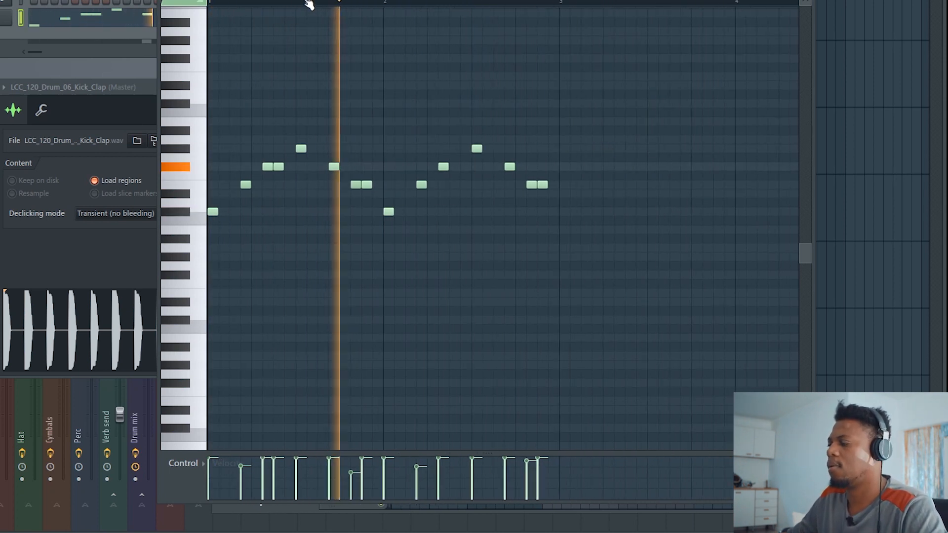
key(space)
- Open Serum's mixer track 9 and load Fruity Parametric EQ 2 into slot 6
click(5, 15)
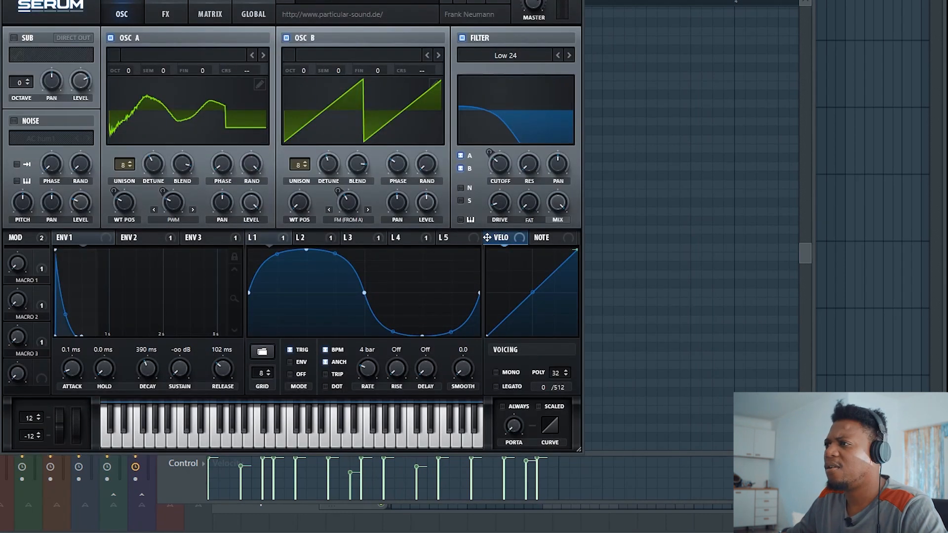
drag(68, 0, 68, 11)
click(564, 9)
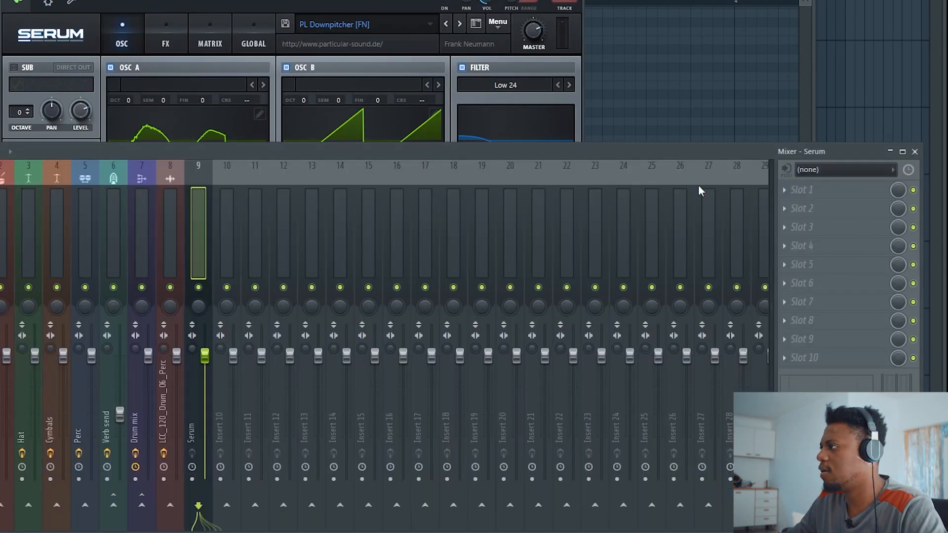
click(833, 281)
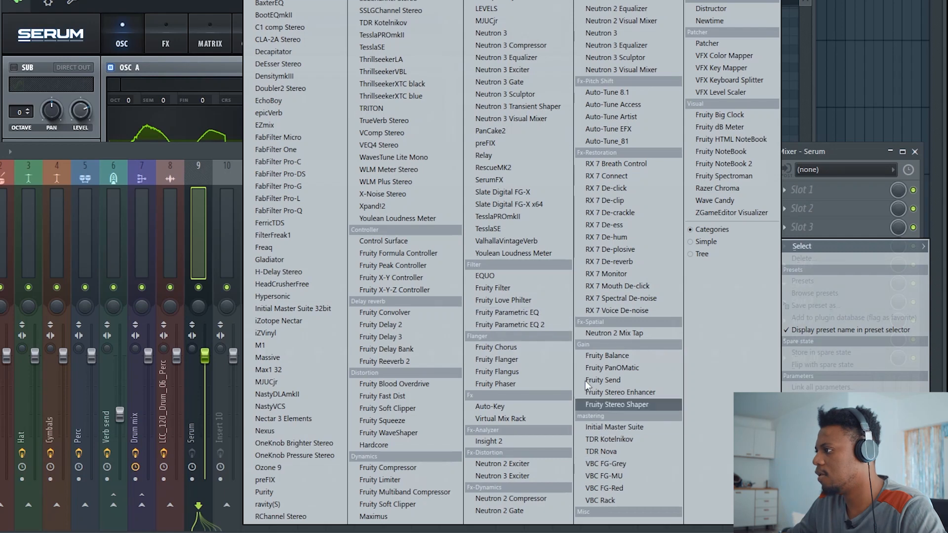
click(543, 329)
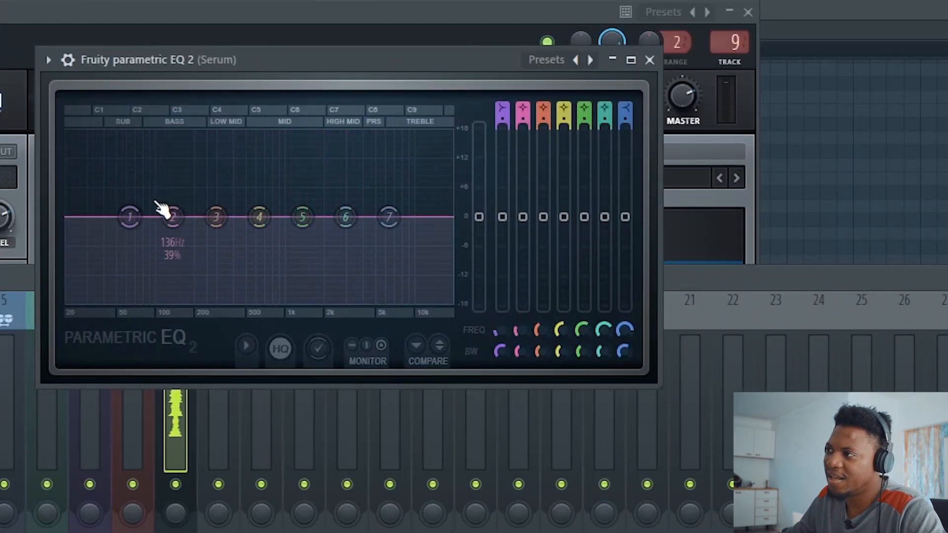
- Cut Serum's lows below about 200 Hz with band 1, boost the highs near 5.3 kHz with band 7, and dip the mids with band 5
drag(130, 216, 203, 311)
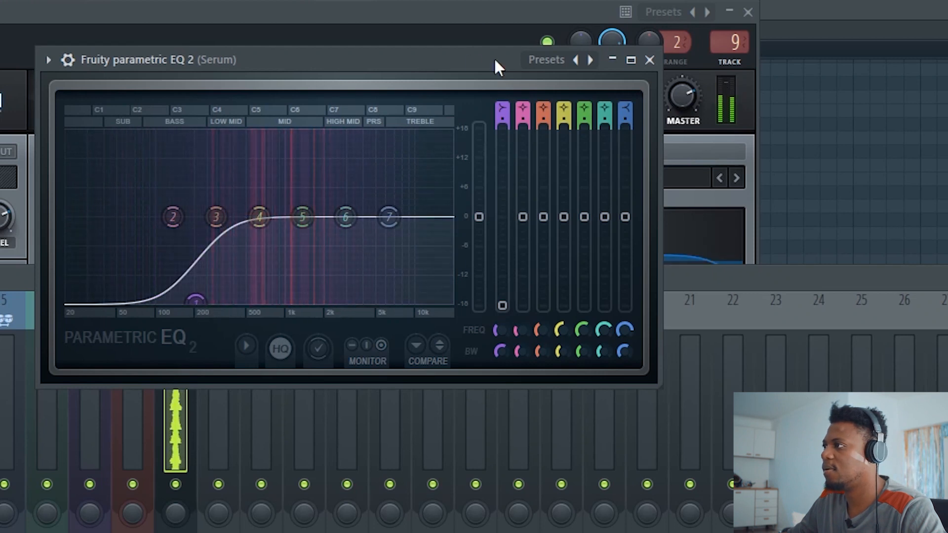
drag(389, 216, 379, 189)
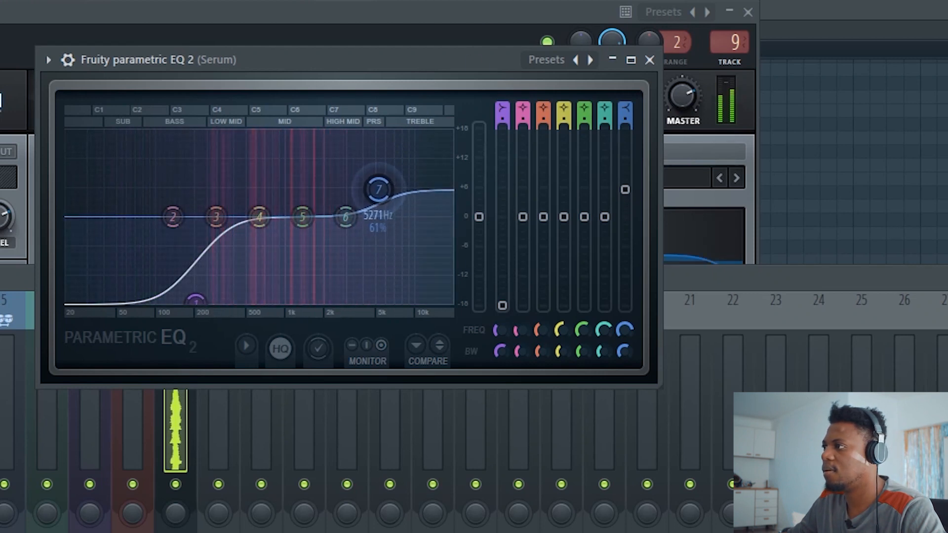
drag(303, 217, 307, 233)
drag(295, 236, 269, 234)
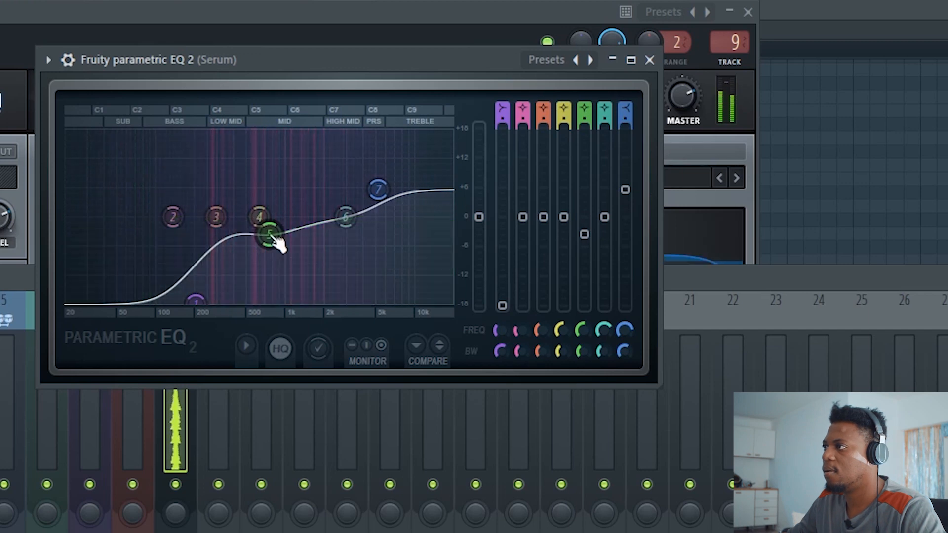
key(space)
click(646, 46)
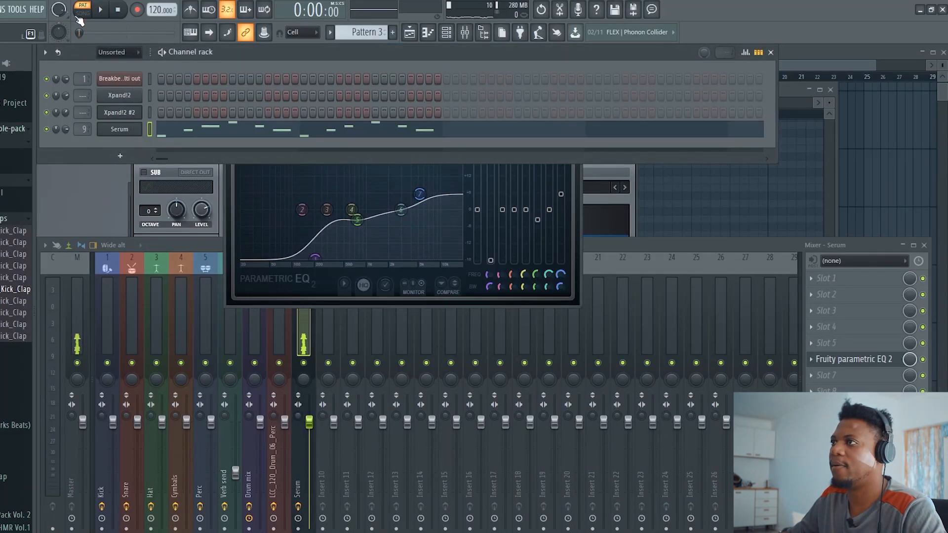
- Play the arrangement in song mode and sweep Serum's filter cutoff, leaving it at about 77 Hz
click(80, 15)
key(space)
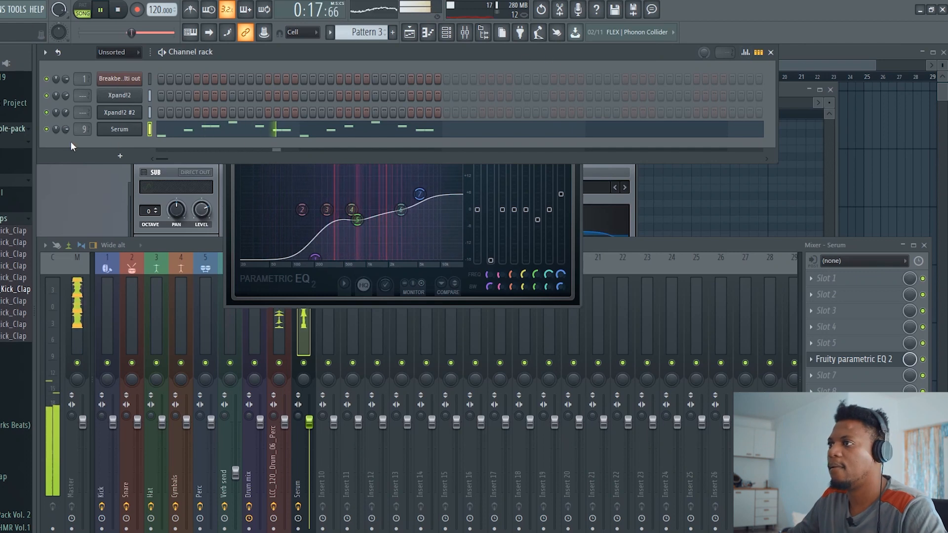
click(118, 131)
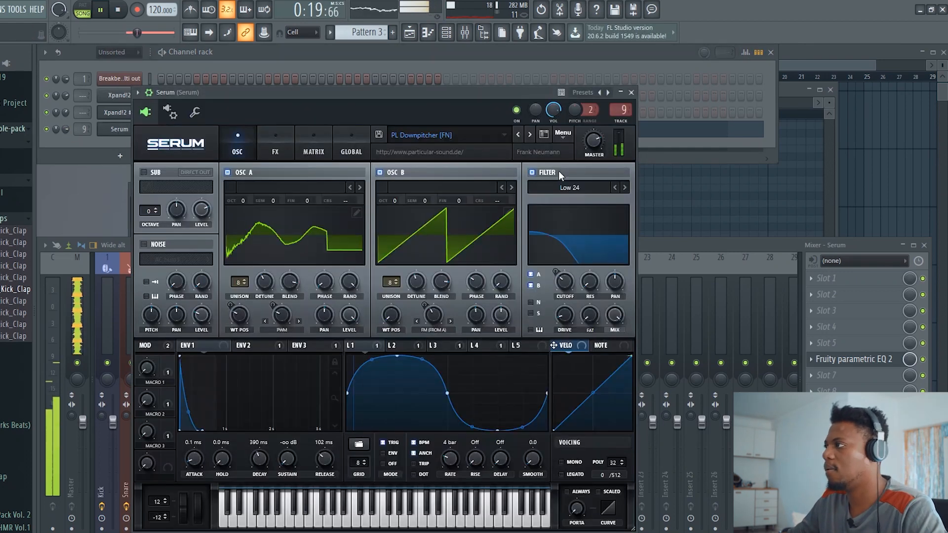
mouse_move(589, 141)
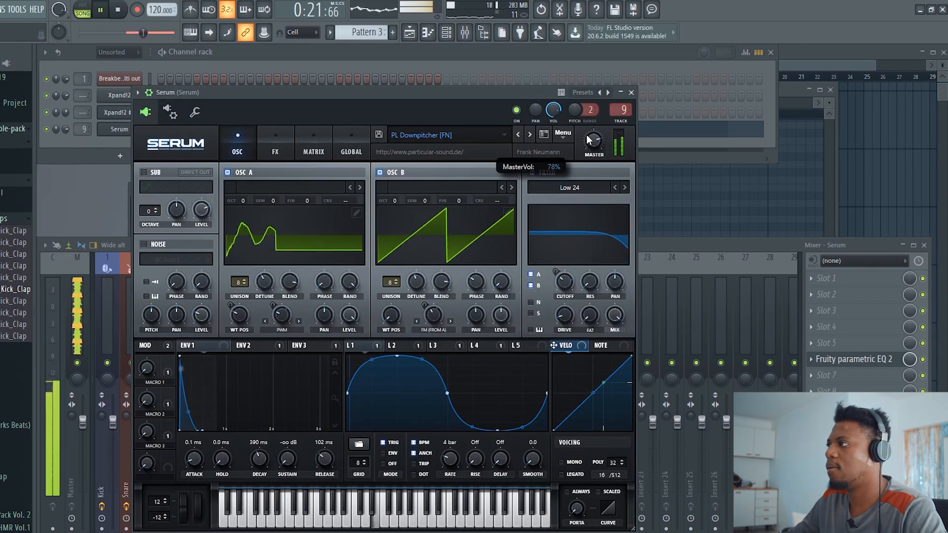
click(830, 49)
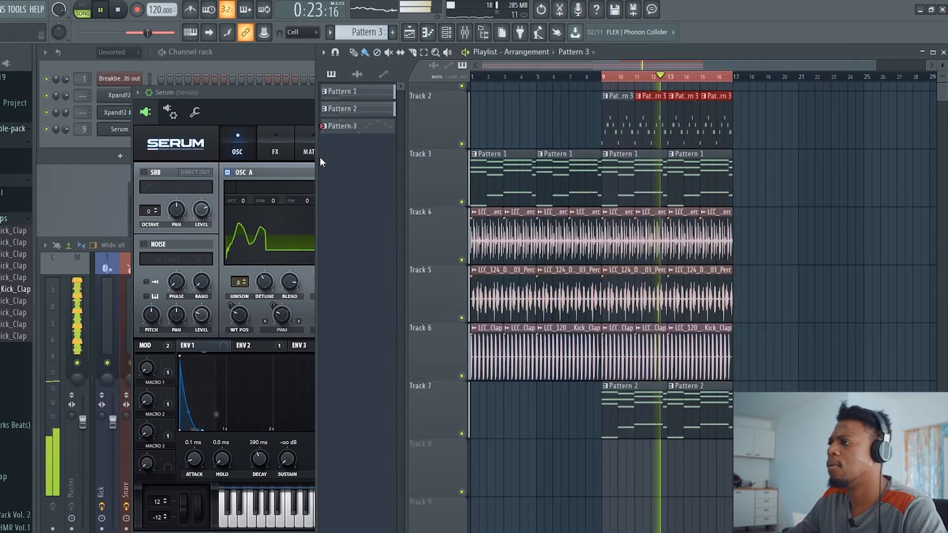
click(295, 104)
mouse_move(565, 260)
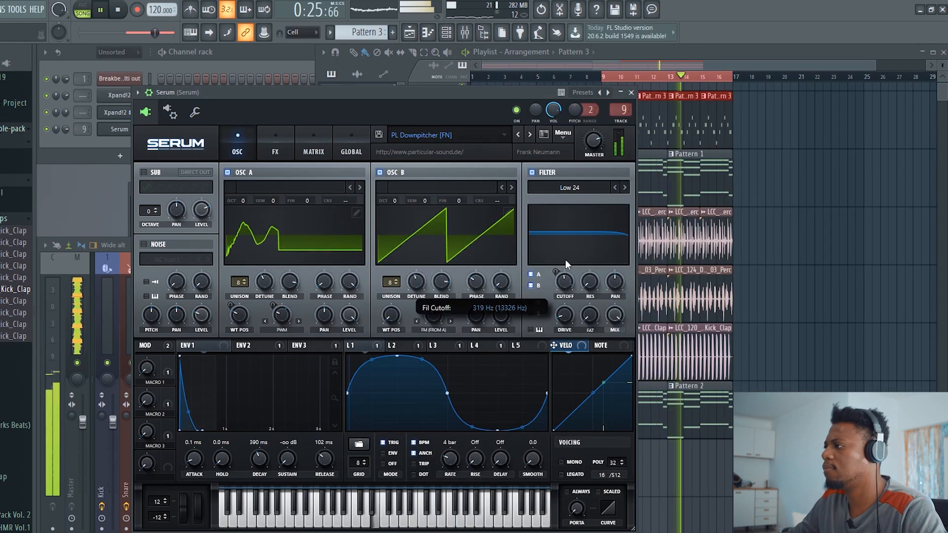
drag(563, 249, 554, 275)
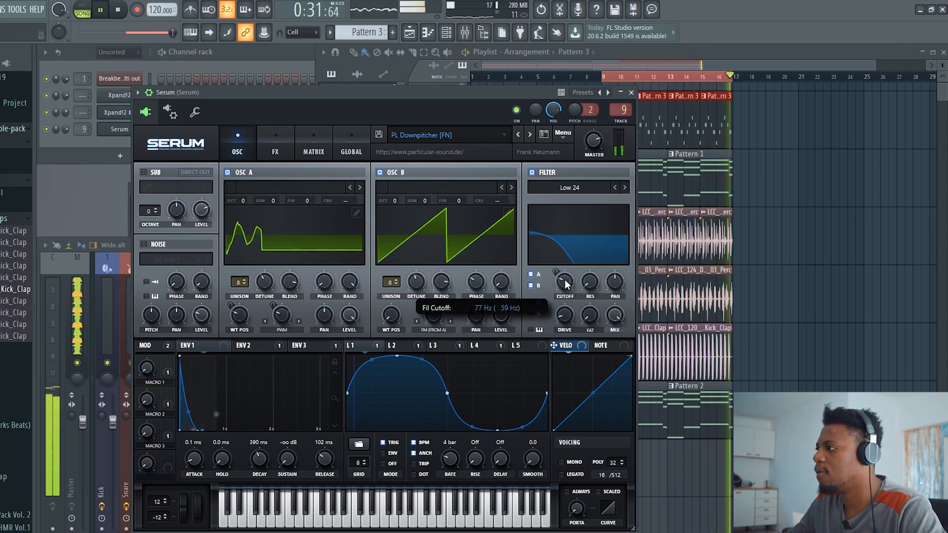
key(space)
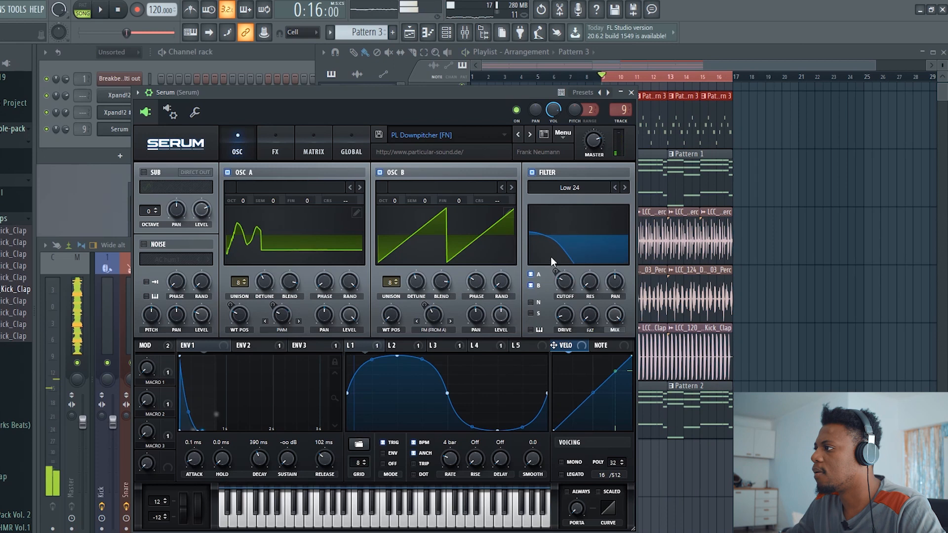
- Create an automation clip for Serum's Fil Cutoff from the plugin's parameter list
right_click(568, 284)
key(Escape)
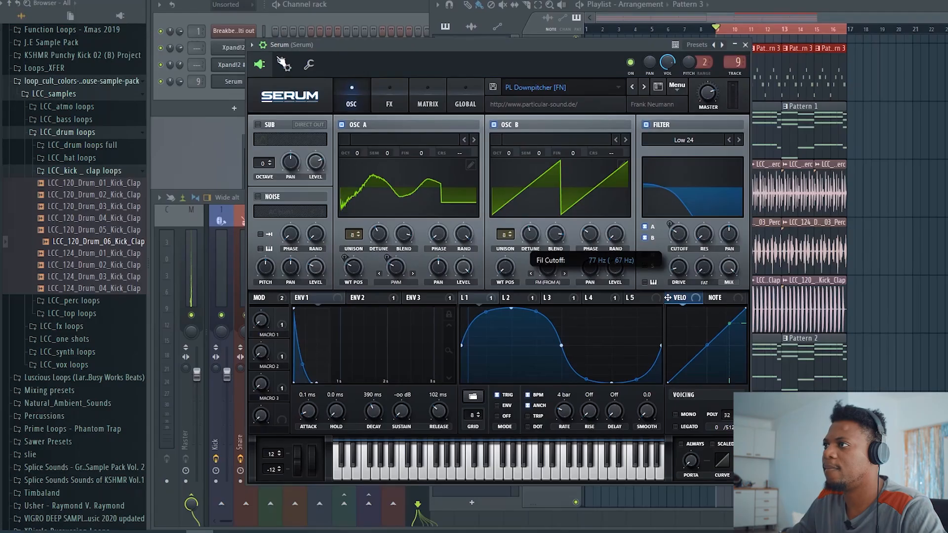
click(138, 93)
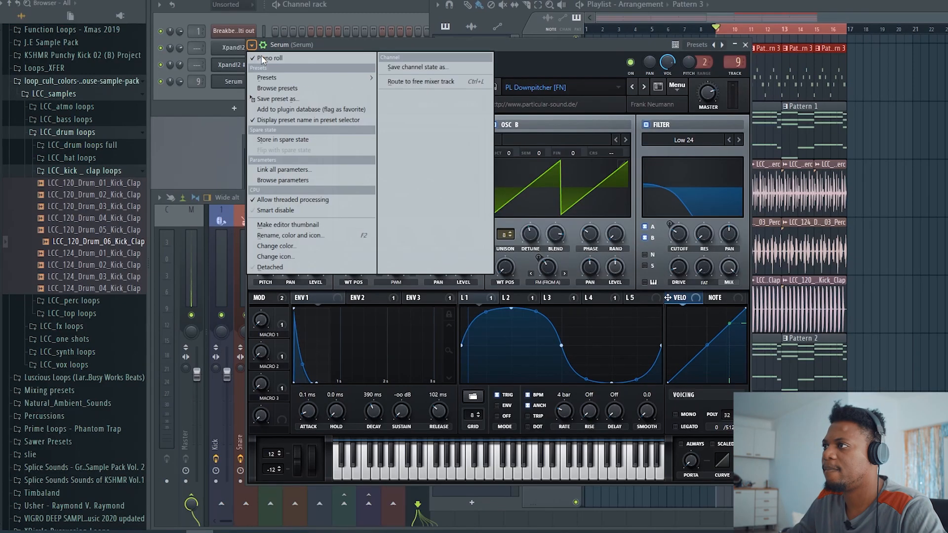
click(316, 179)
right_click(52, 524)
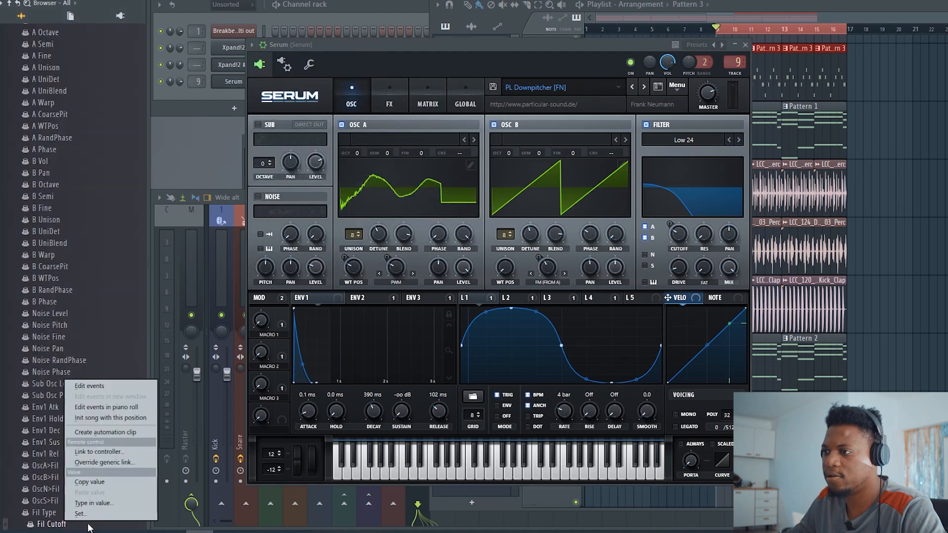
click(105, 432)
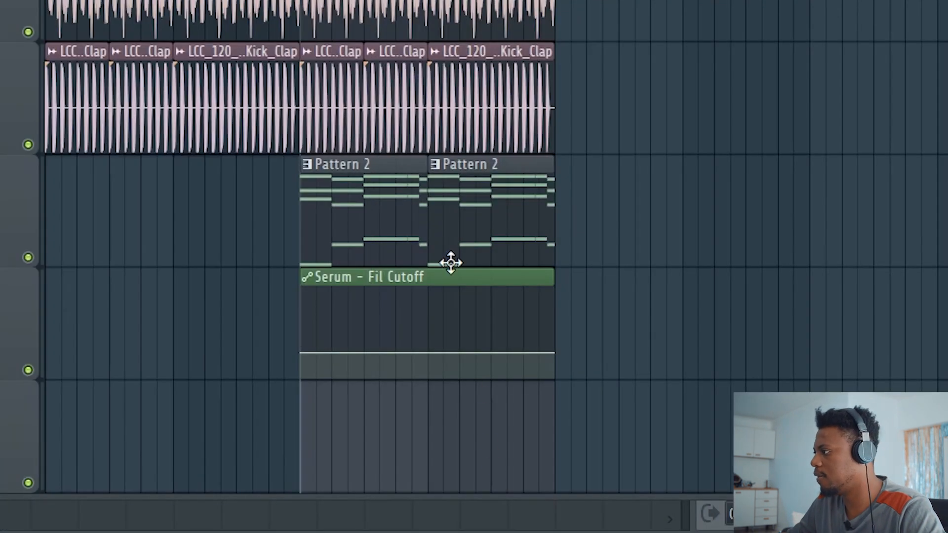
- Move the Fil Cutoff clip on Track 8 to start at bar 17 and shape a rising ramp that drops back at bar 25
drag(450, 263, 684, 262)
drag(778, 354, 782, 315)
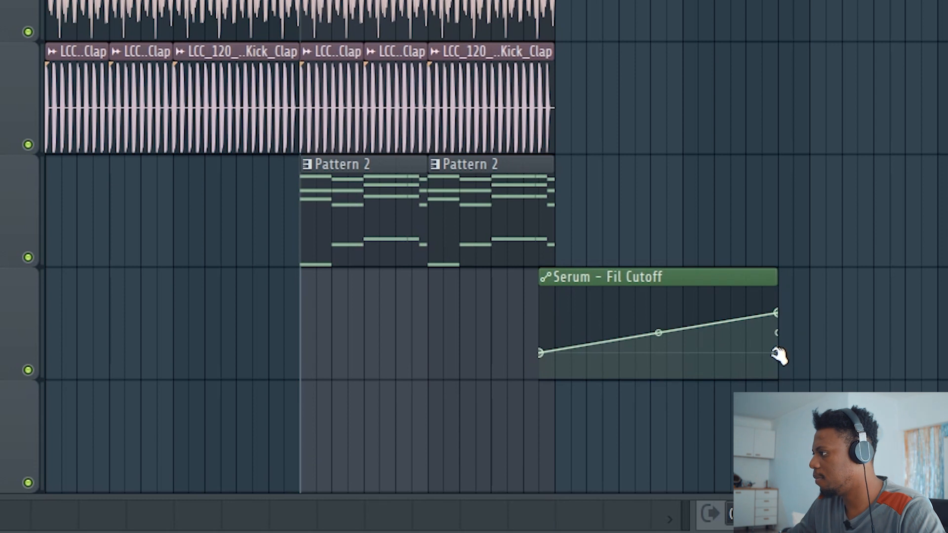
drag(611, 281, 627, 279)
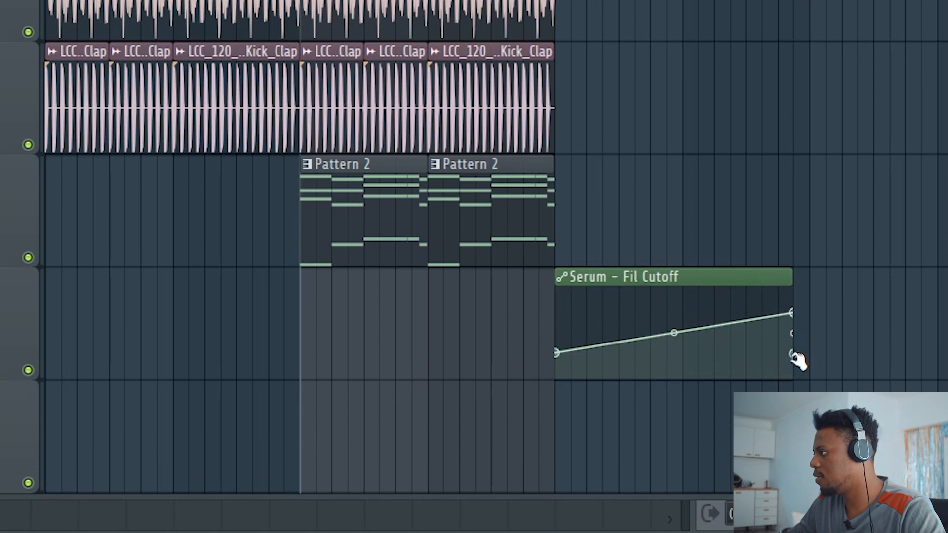
mouse_move(793, 354)
mouse_down()
mouse_move(819, 354)
mouse_move(804, 352)
mouse_up()
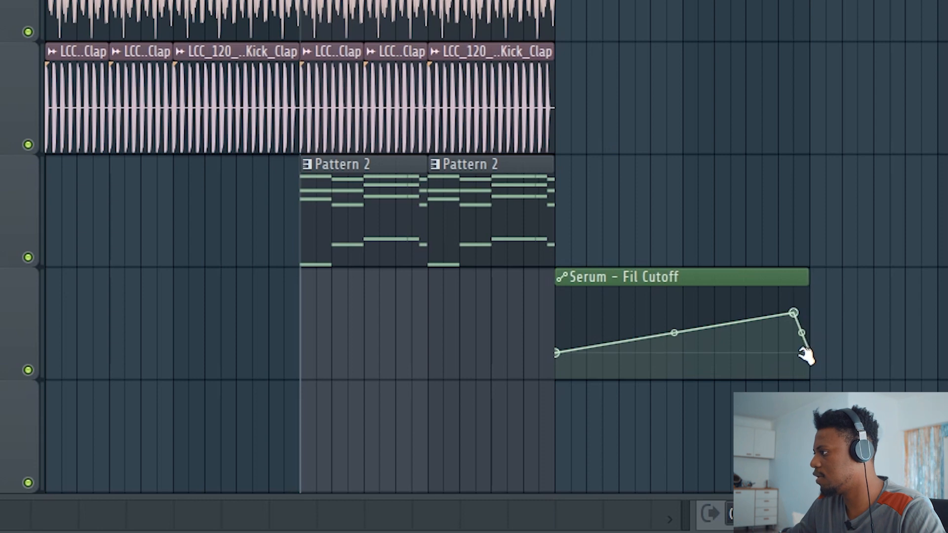
- Duplicate the clips of bars 9 to 17 on Tracks 2 to 7 into bars 17 to 25 and extend the time selection to bar 25
drag(782, 389, 648, 88)
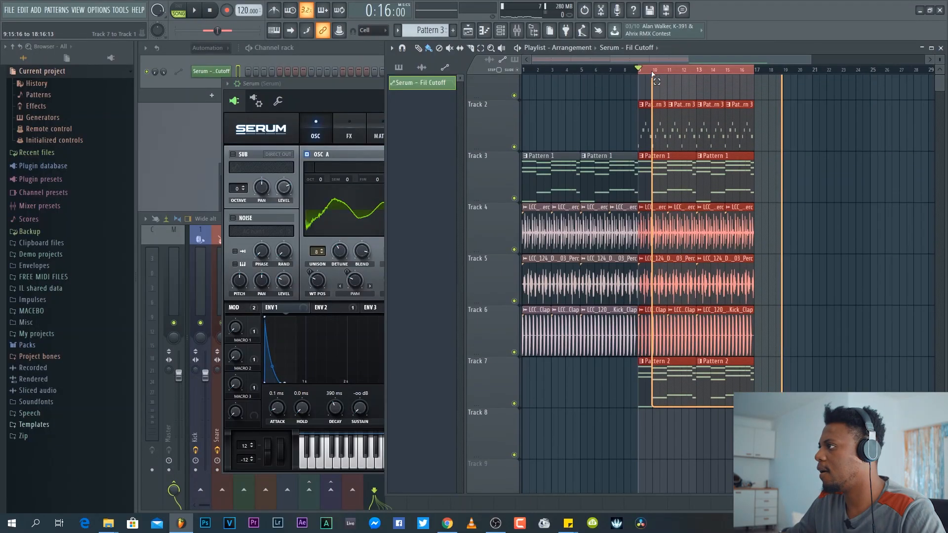
shift+drag(651, 133, 767, 137)
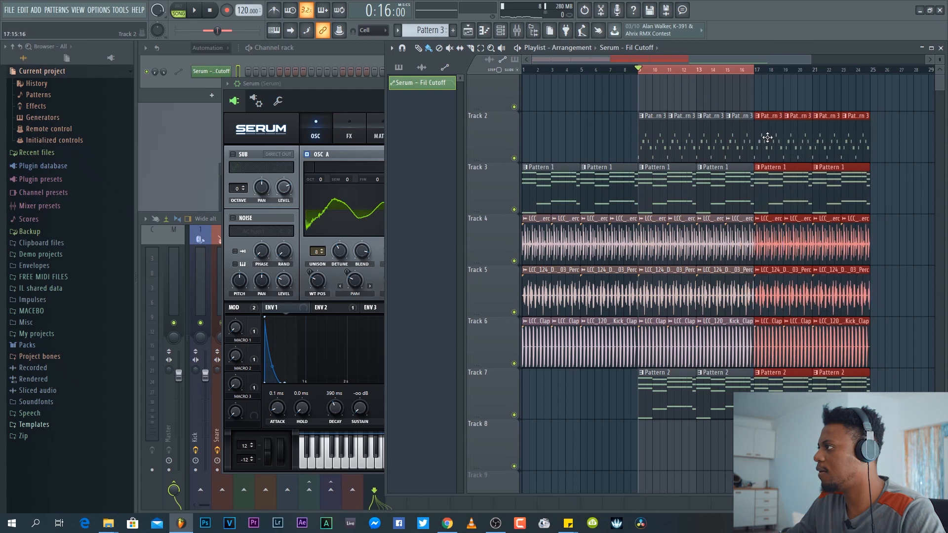
drag(759, 74, 844, 72)
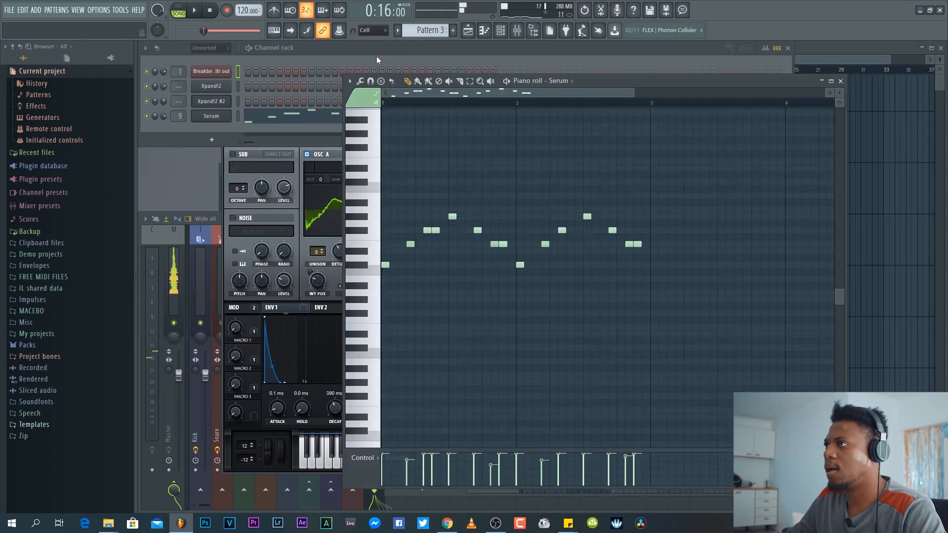
- Create an automation clip for the Serum channel's volume spanning bars 9 to 25 of the playlist
click(337, 52)
right_click(164, 116)
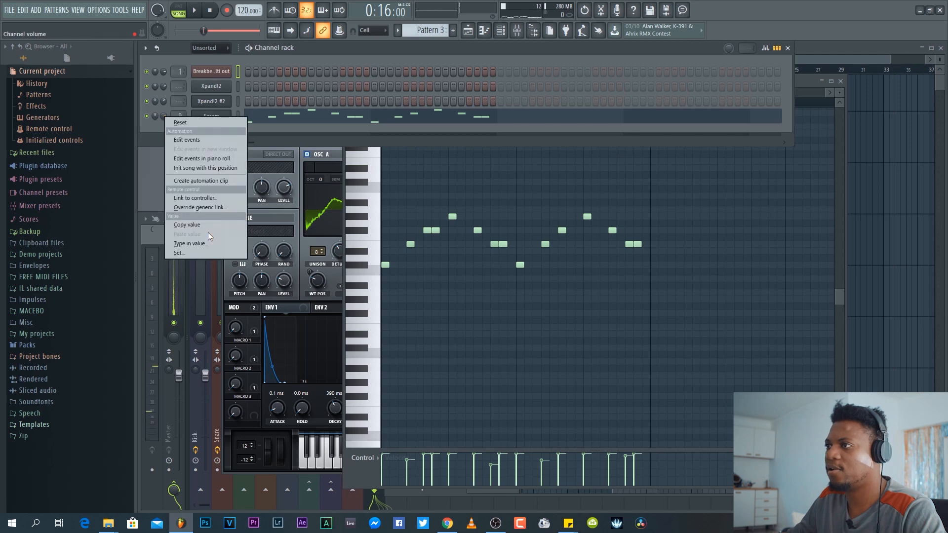
click(200, 181)
click(848, 56)
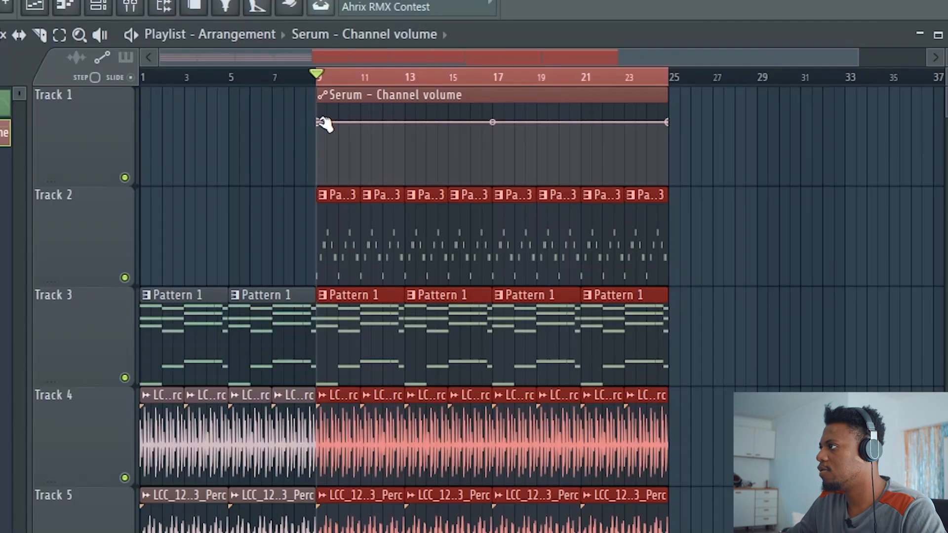
- Shape the Channel volume clip into a curved fade-in rising from zero across bars 9 to 25 and play it
drag(613, 92, 613, 124)
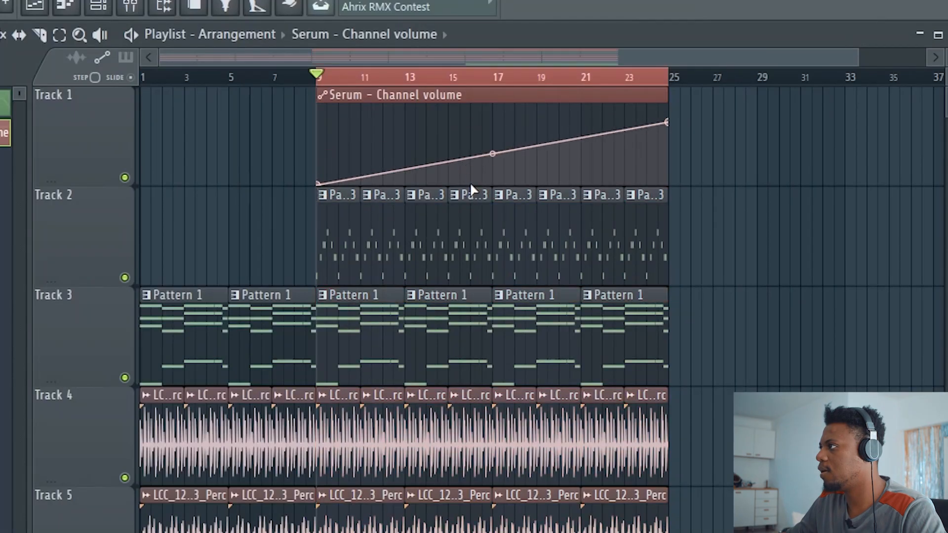
drag(492, 146, 492, 140)
key(space)
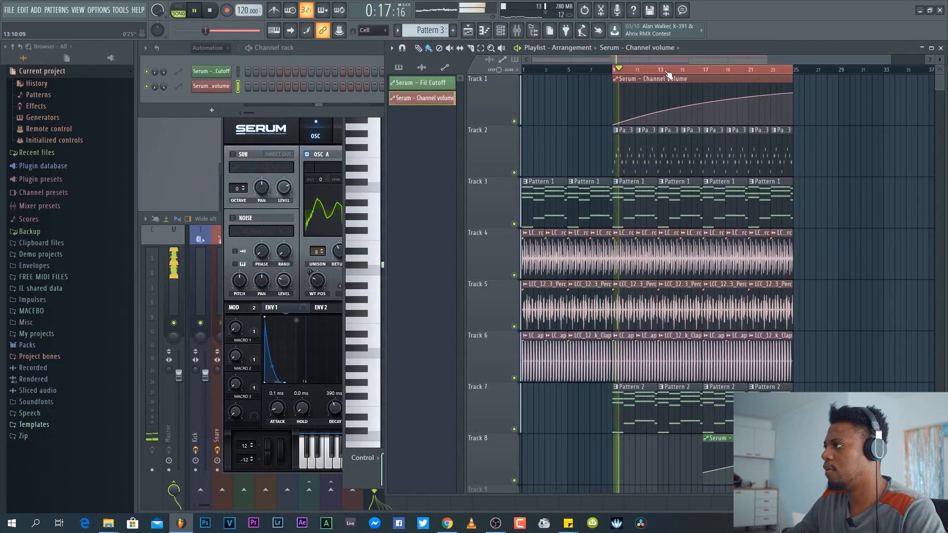
scroll(669, 74, down, 1)
scroll(939, 59, down, 1)
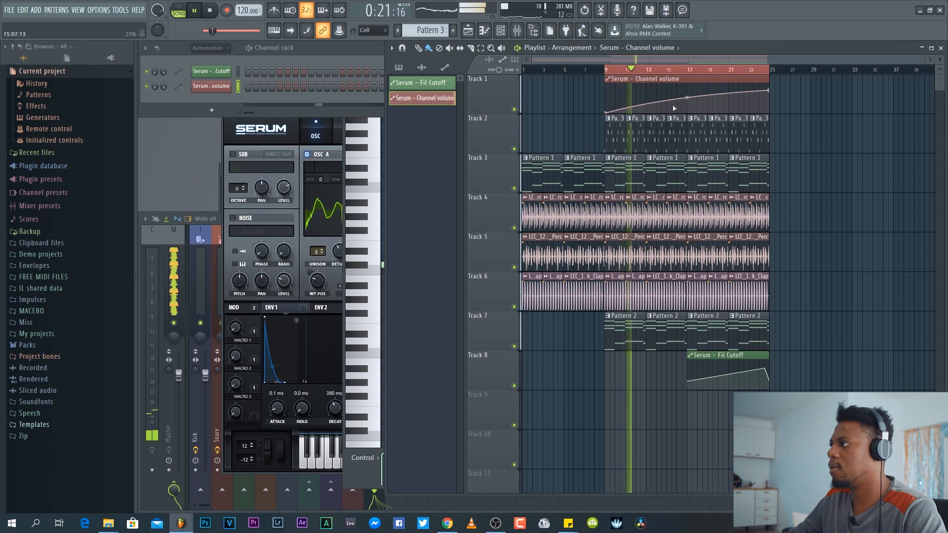
click(330, 52)
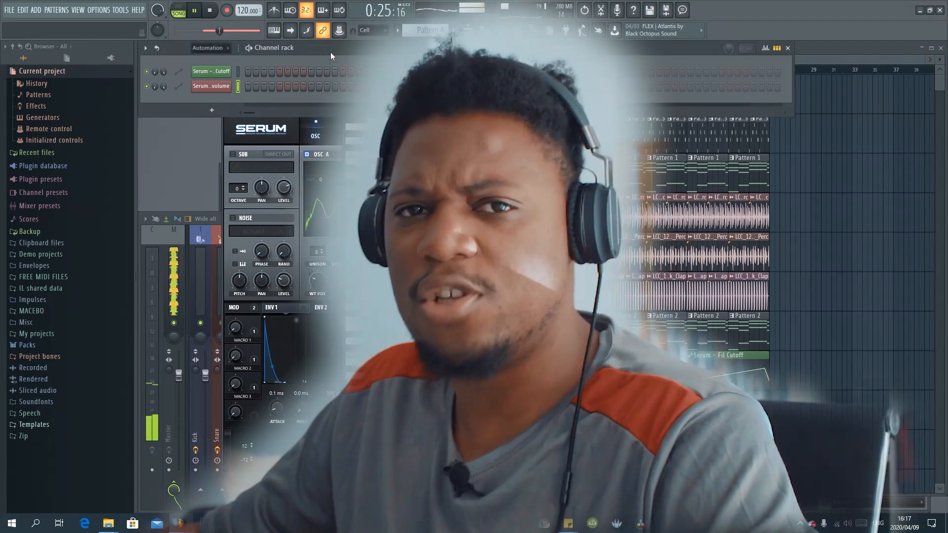
click(825, 46)
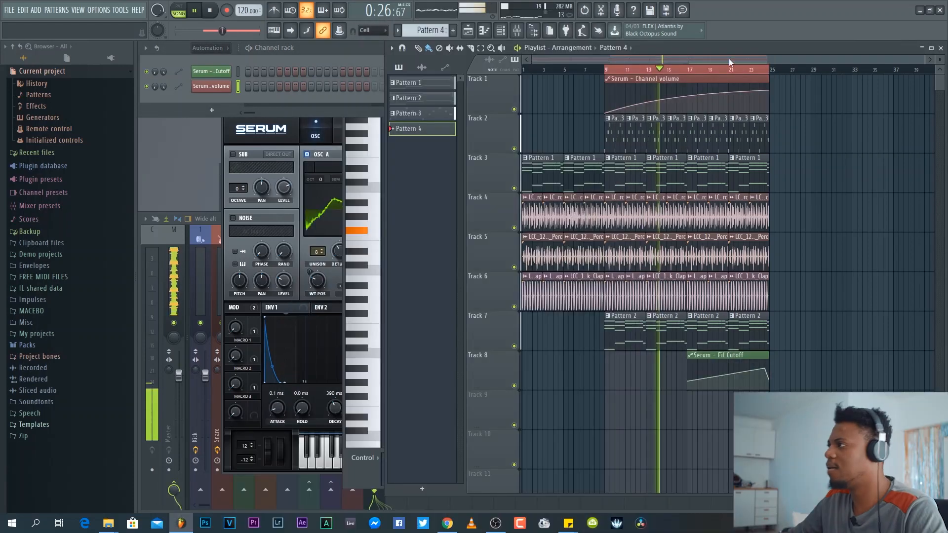
double_click(671, 46)
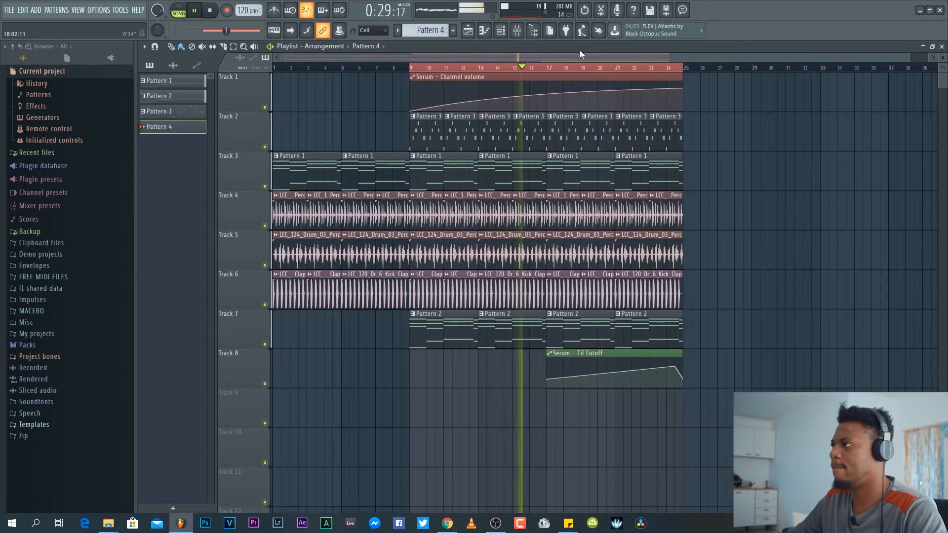
double_click(580, 49)
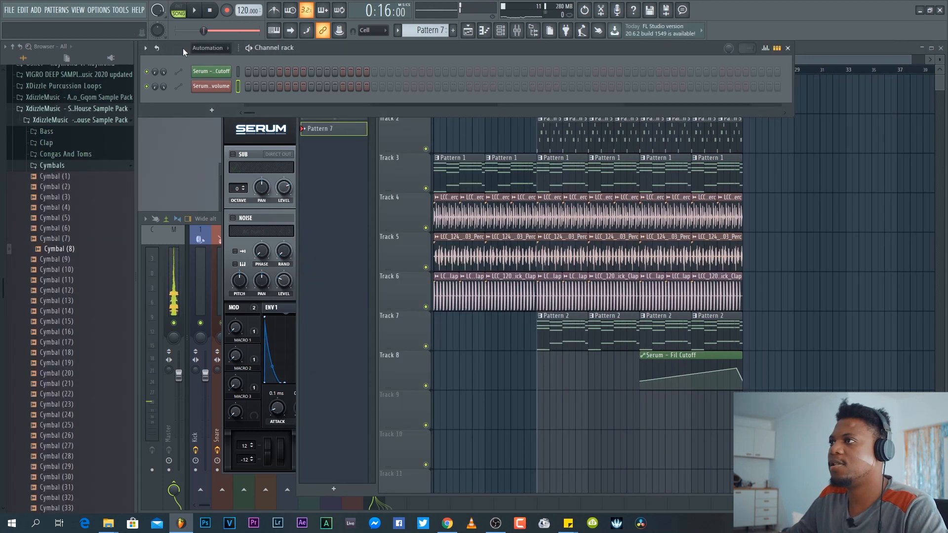
- Add the Cymbal (8) sample as a new channel and paint Pattern 7 clips across bars 9 to 25 on Track 9
scroll(202, 48, up, 2)
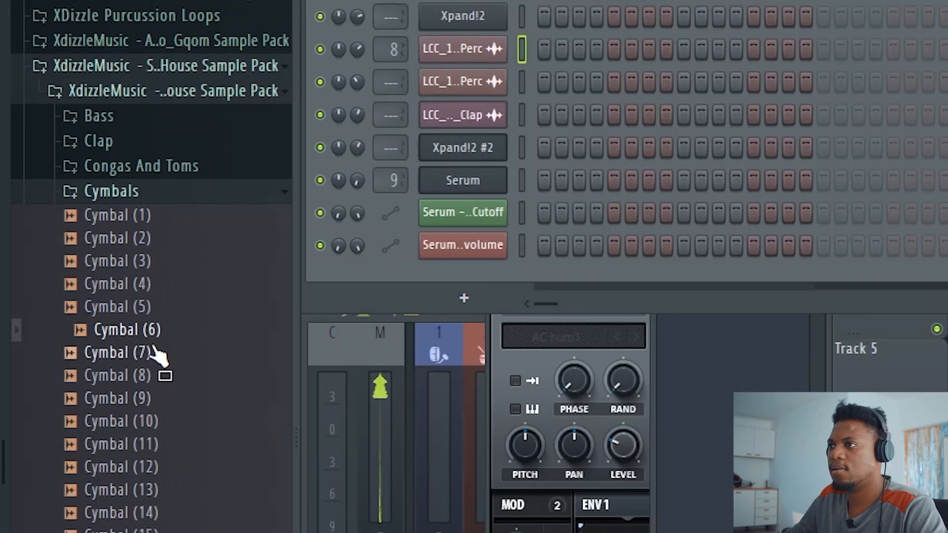
drag(148, 377, 486, 276)
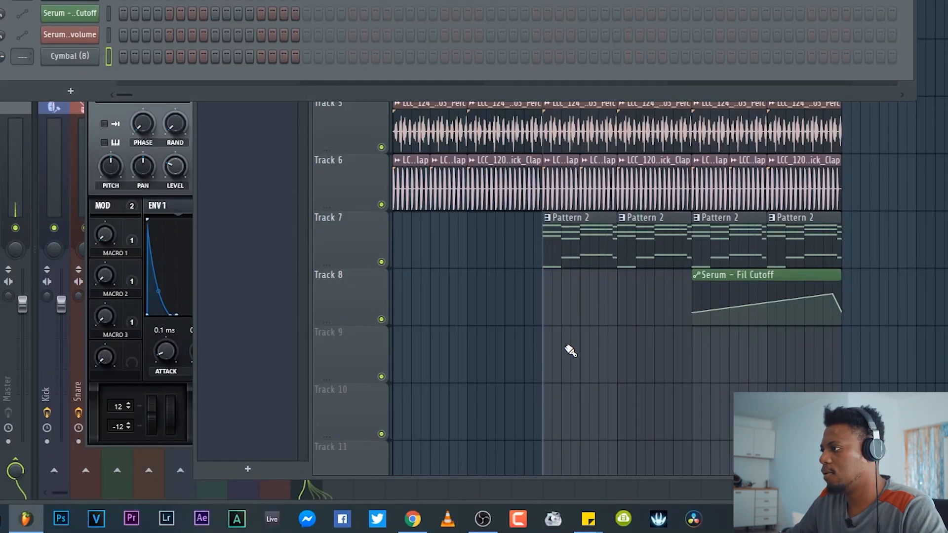
drag(554, 350, 839, 349)
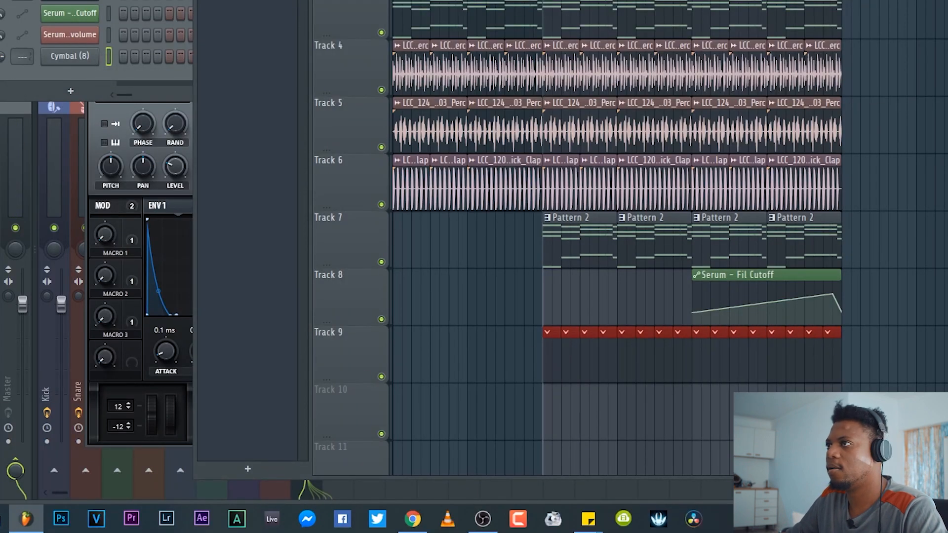
- Program Cymbal (8) hits on steps 3, 7, 11 and 15 of Pattern 7 while the song plays
key(F6)
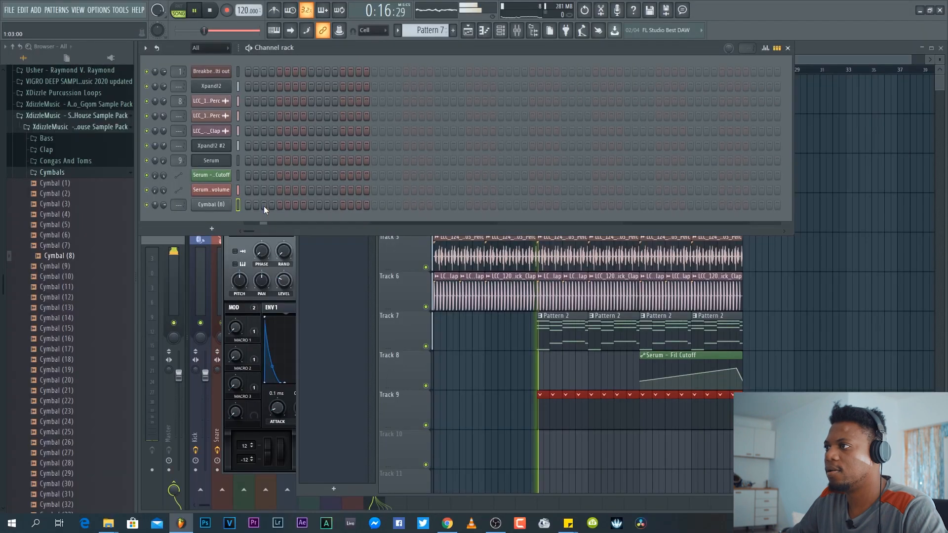
click(146, 56)
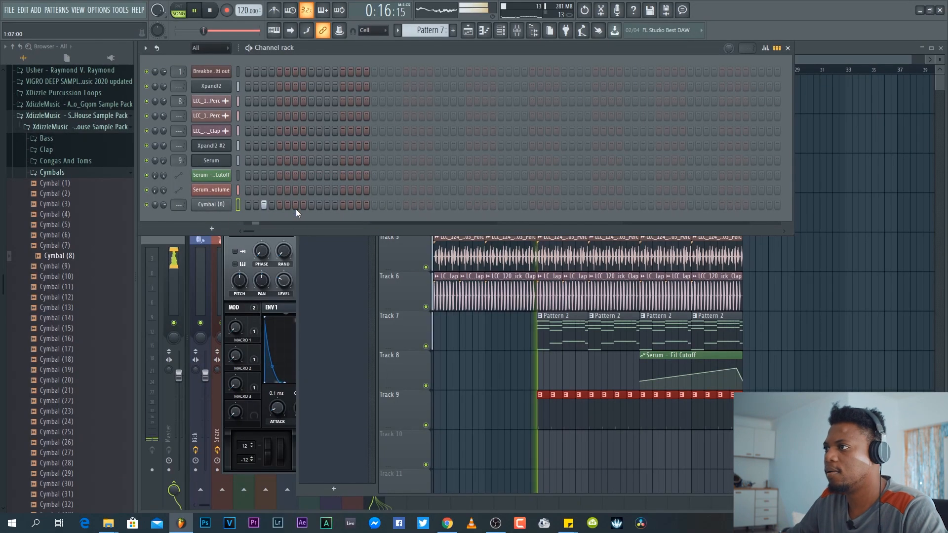
click(192, 55)
click(327, 205)
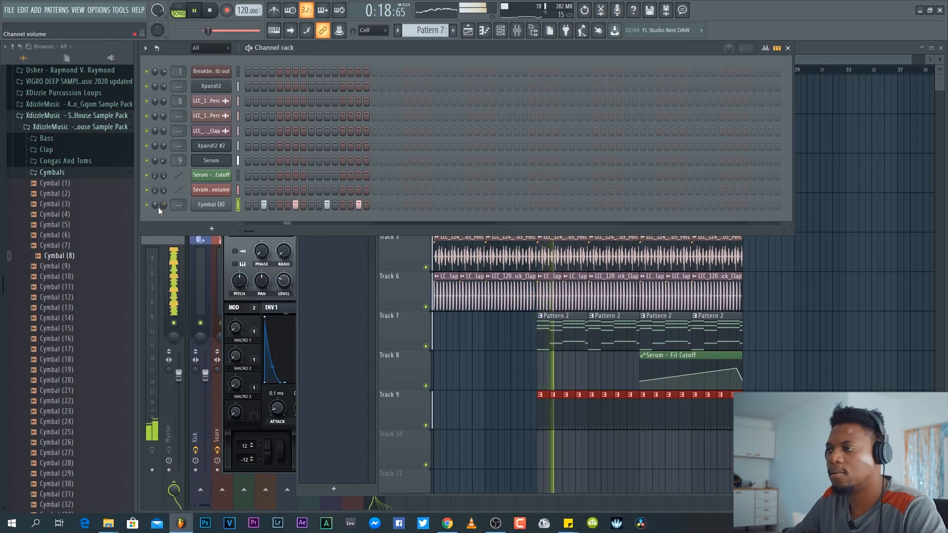
- Add the Cymbal (5) sample as a new channel and give it hits on steps 7 and 15 of Pattern 7
click(69, 226)
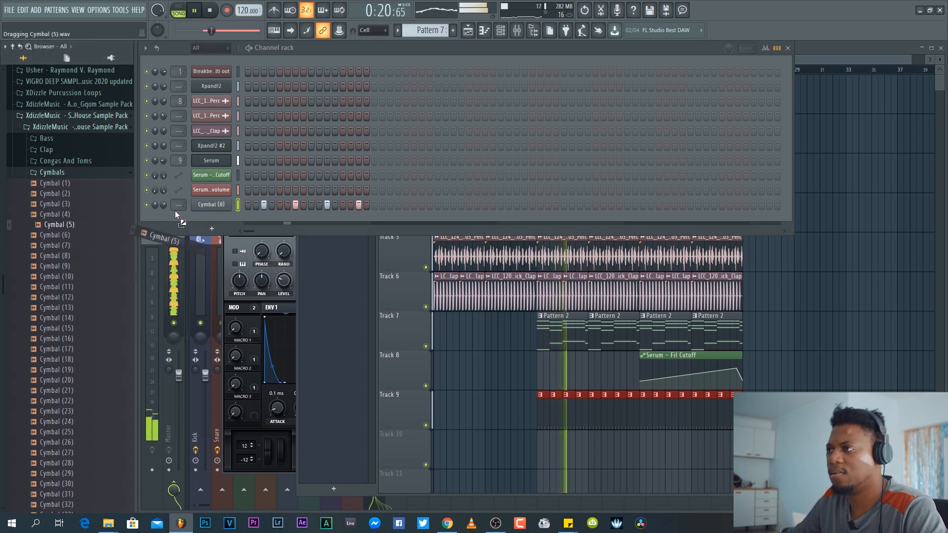
drag(175, 210, 199, 212)
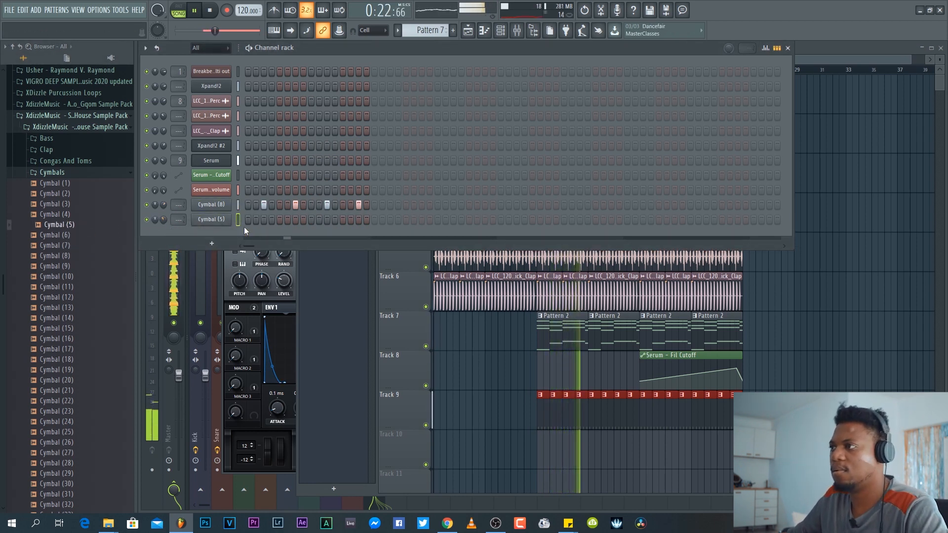
click(295, 219)
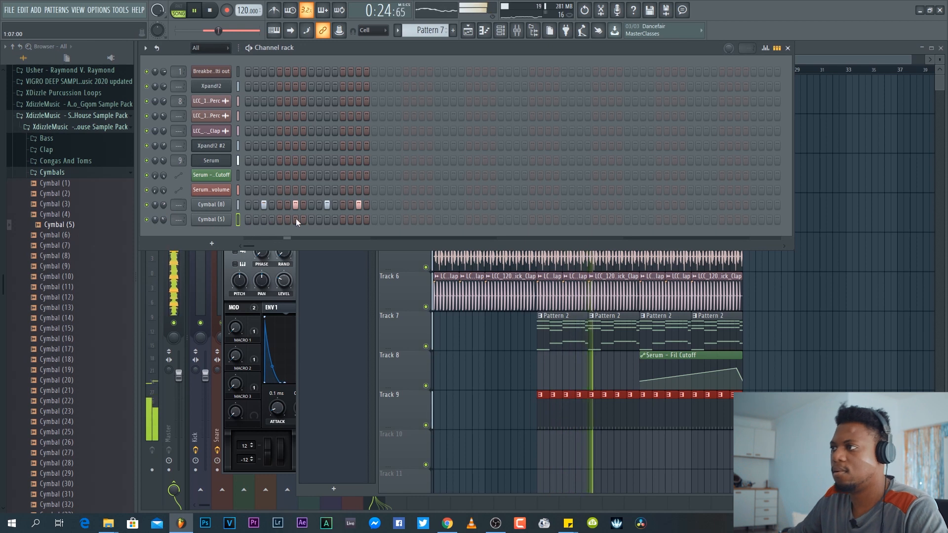
click(358, 220)
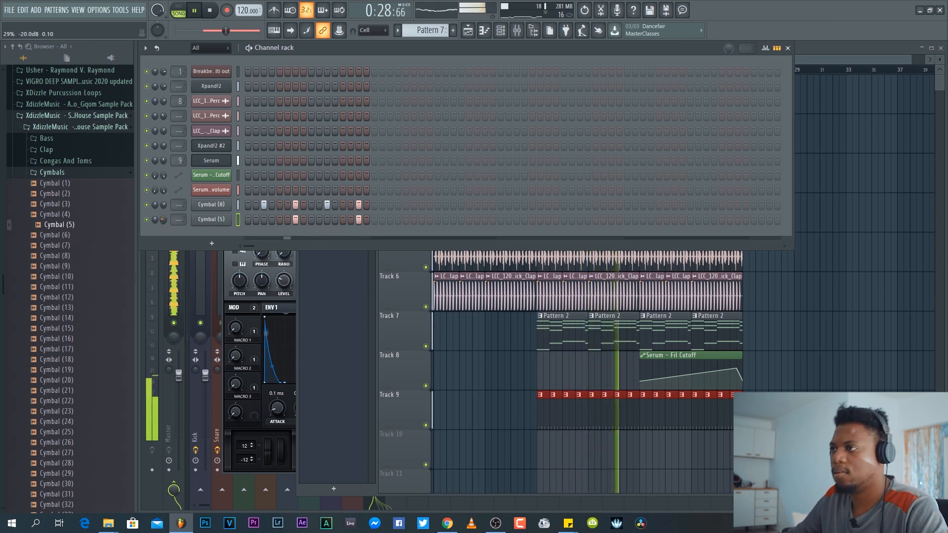
- Add the Shaker (8) sample from the House sample pack's Shakers folder as a new channel
click(68, 177)
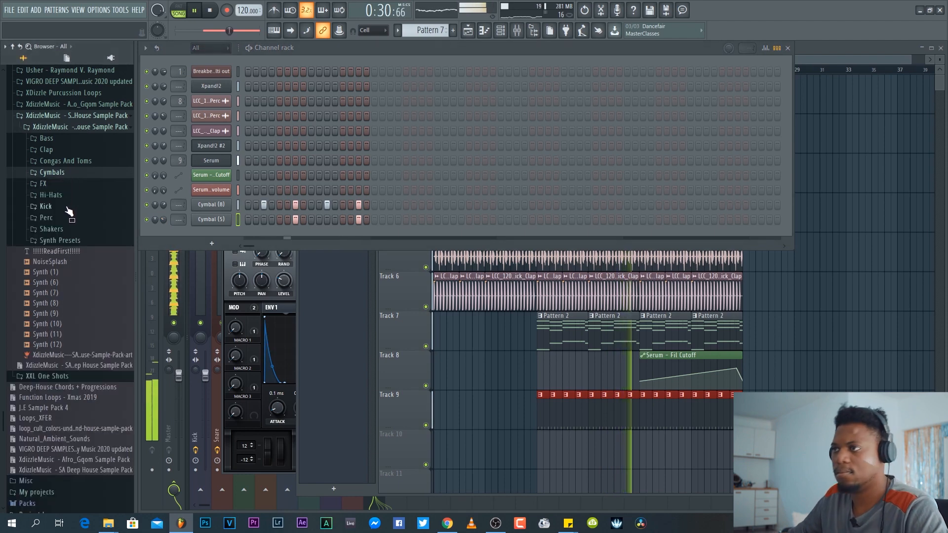
click(71, 231)
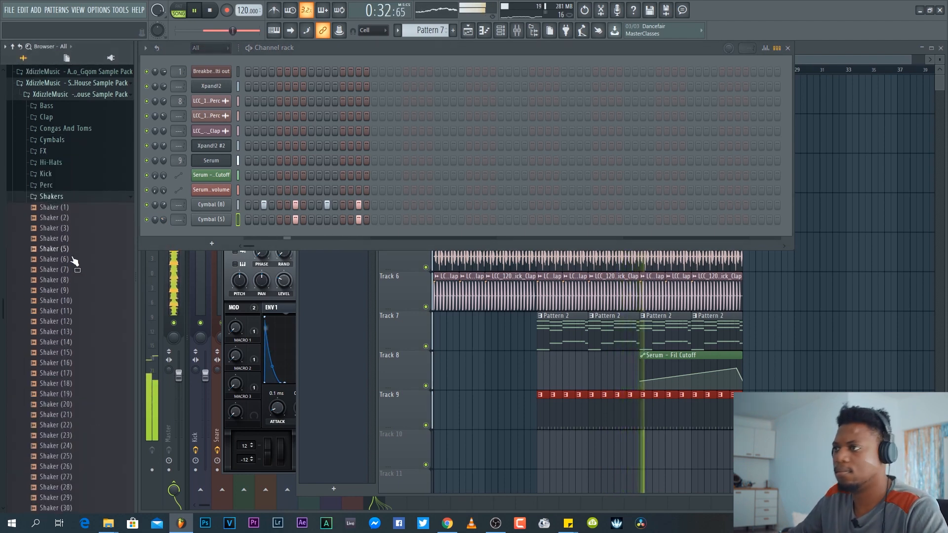
click(77, 279)
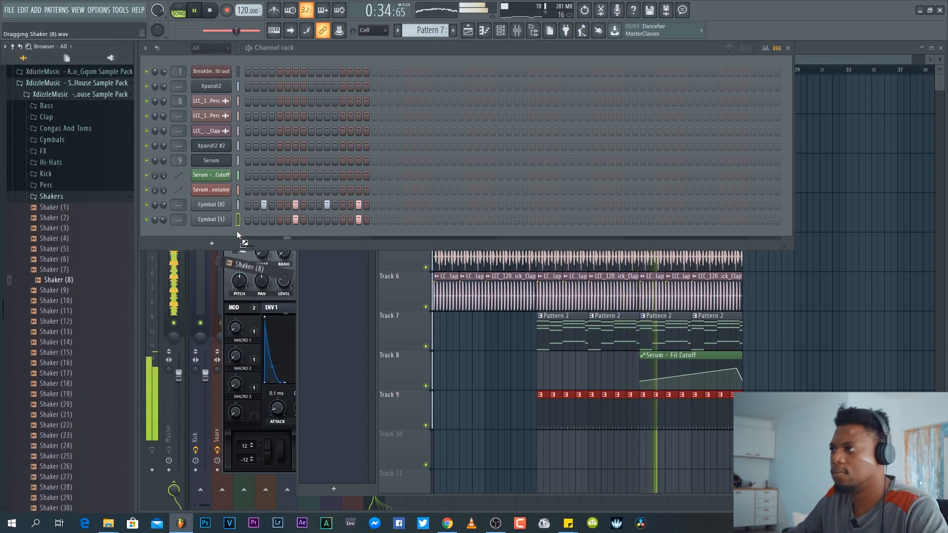
drag(237, 235, 234, 238)
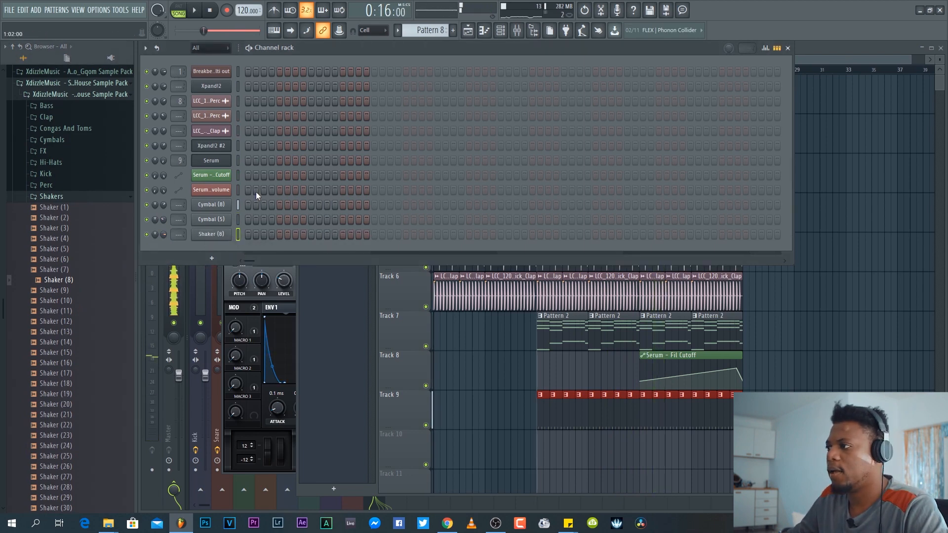
- Paint Pattern 8 clips from bar 9 to 25 on Track 10, fill all 16 Shaker (8) steps and play the song
drag(547, 447, 724, 446)
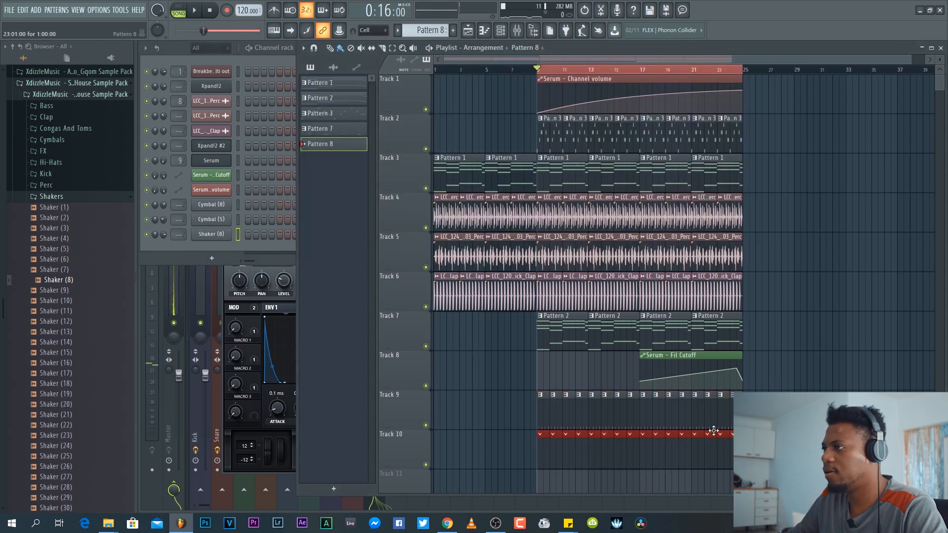
mouse_move(247, 234)
mouse_down()
mouse_move(425, 236)
mouse_move(370, 234)
mouse_up()
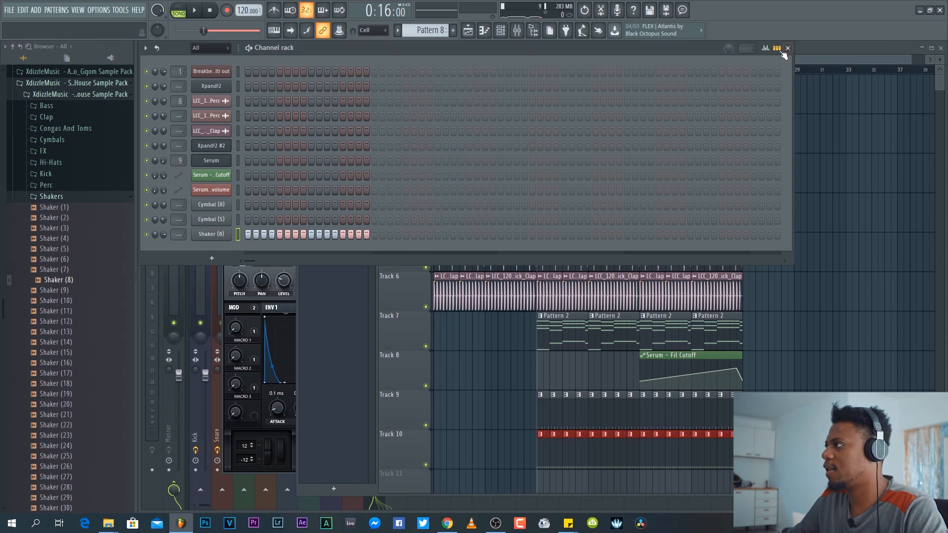
click(800, 60)
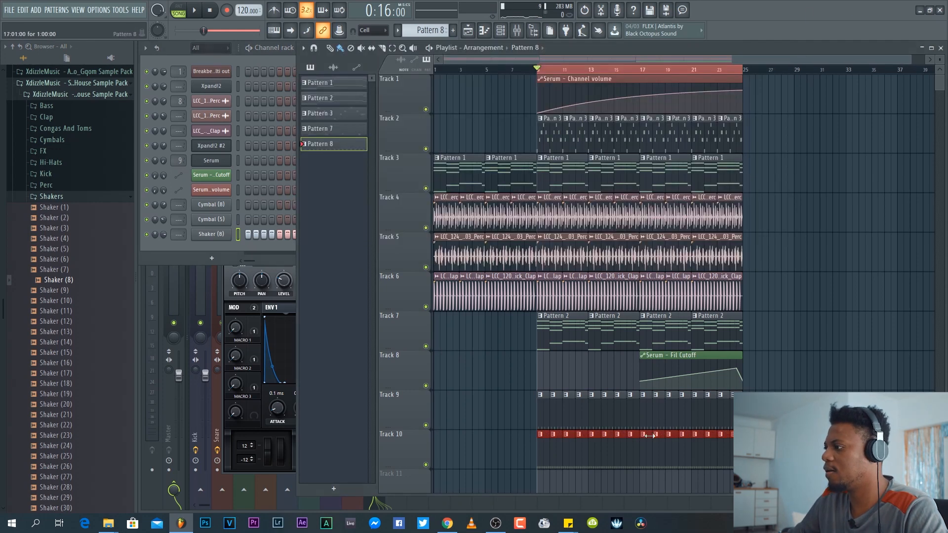
key(space)
- Adjust the Shaker (8) channel to about 46% volume, about 46% silence trimming and 30% right panning
drag(164, 234, 164, 250)
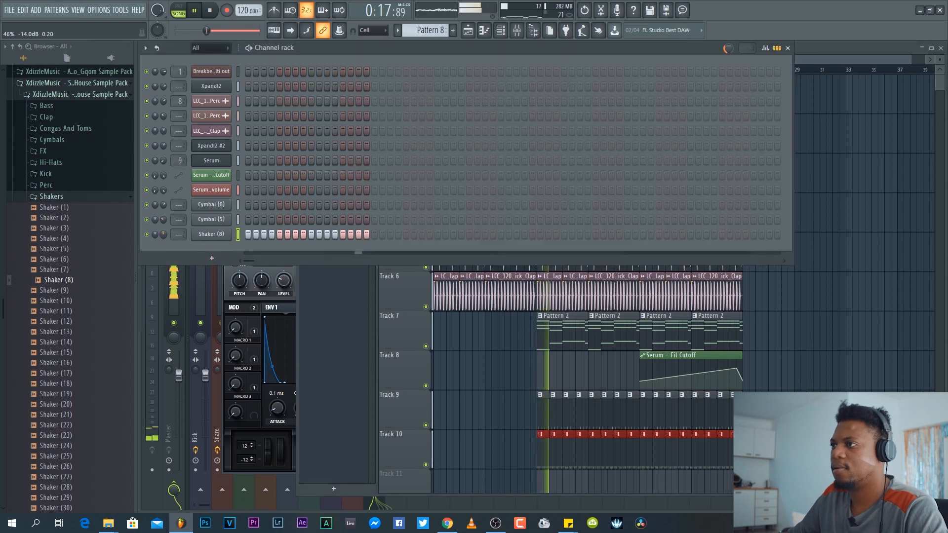
click(210, 235)
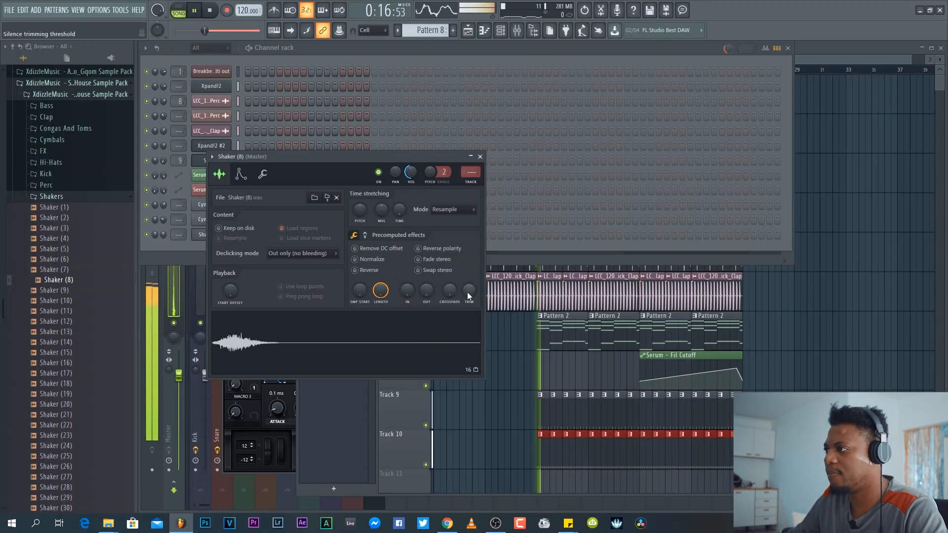
drag(653, 283, 652, 267)
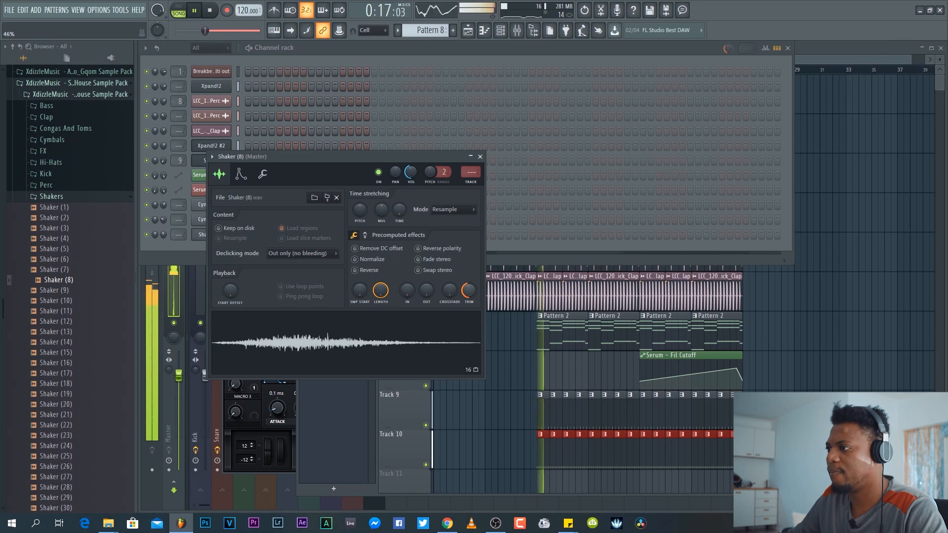
click(480, 157)
drag(163, 235, 163, 255)
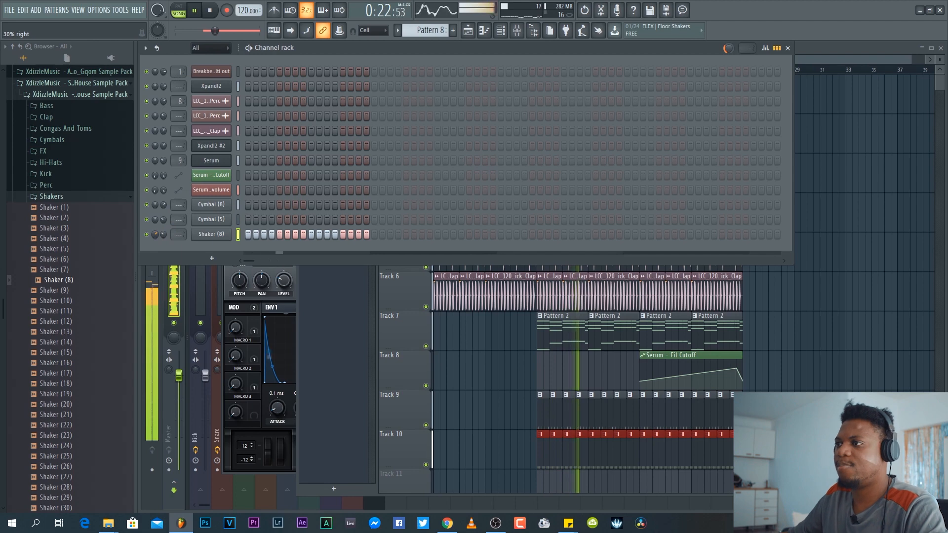
- Add a Nexus channel and place a D3 note at bar 1 and an A3 note at bar 2 in its Pattern 1 piano roll
click(63, 197)
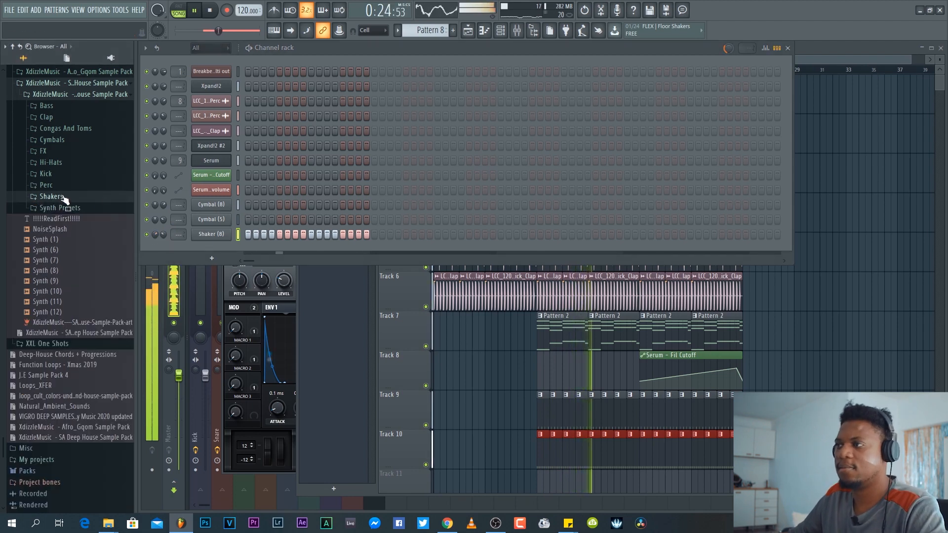
click(811, 54)
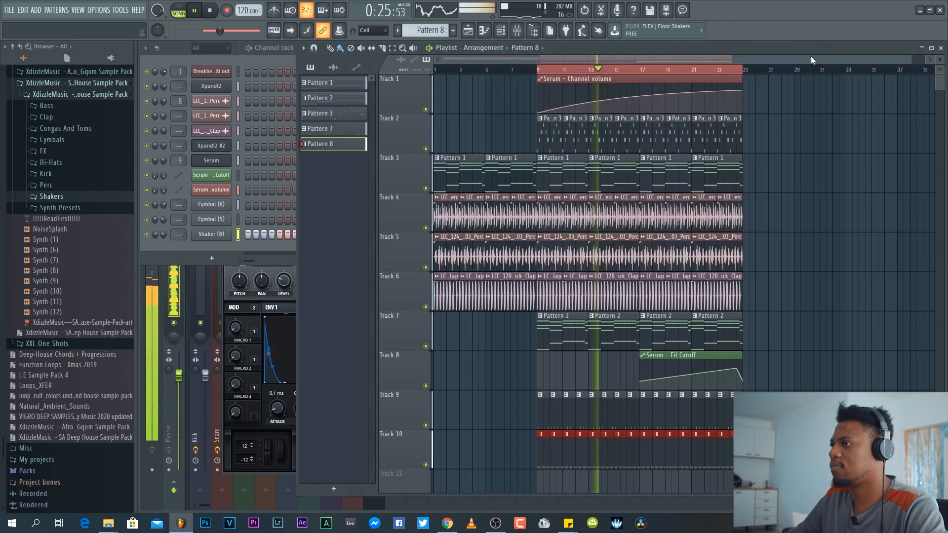
click(164, 236)
click(212, 258)
click(392, 42)
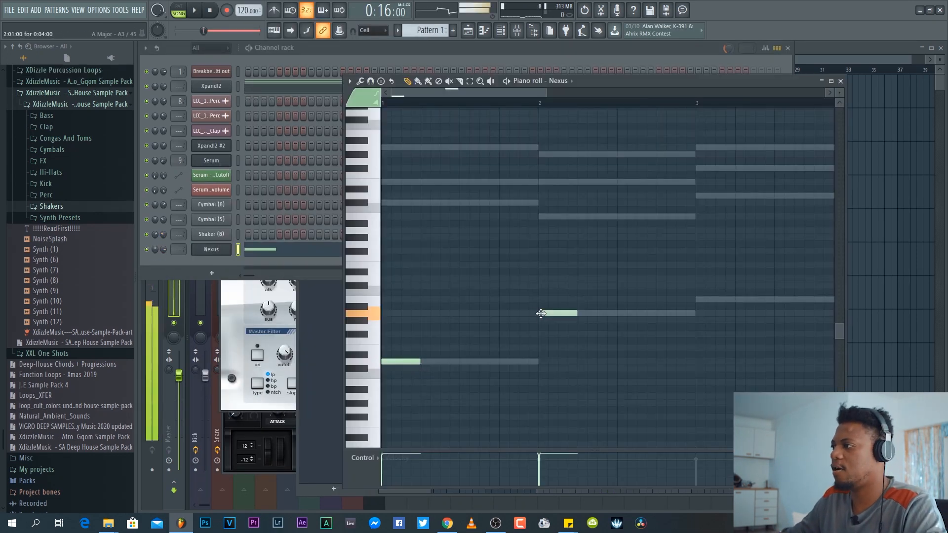
- Add short B3 notes at the starts of bars 3 and 4 for Nexus during playback and lower the channel's volume
key(space)
scroll(492, 199, down, 2)
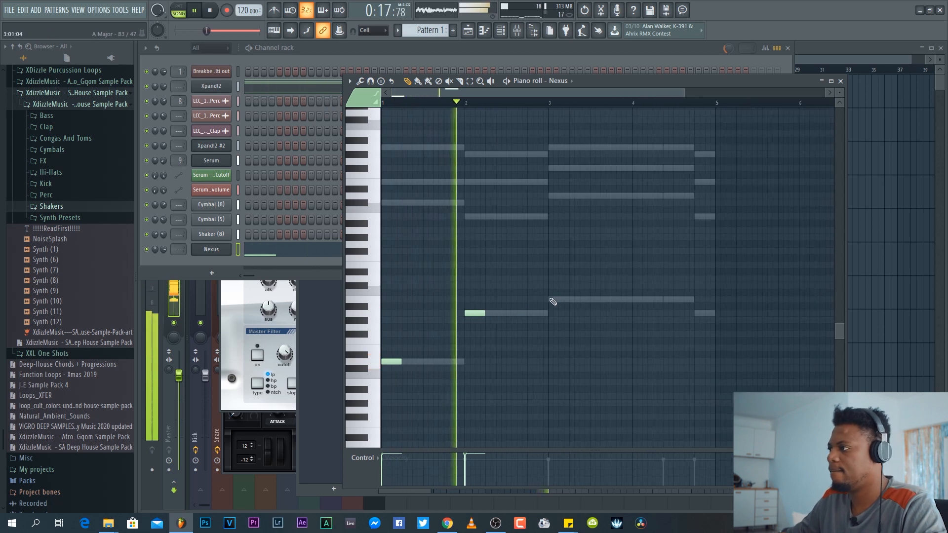
click(552, 300)
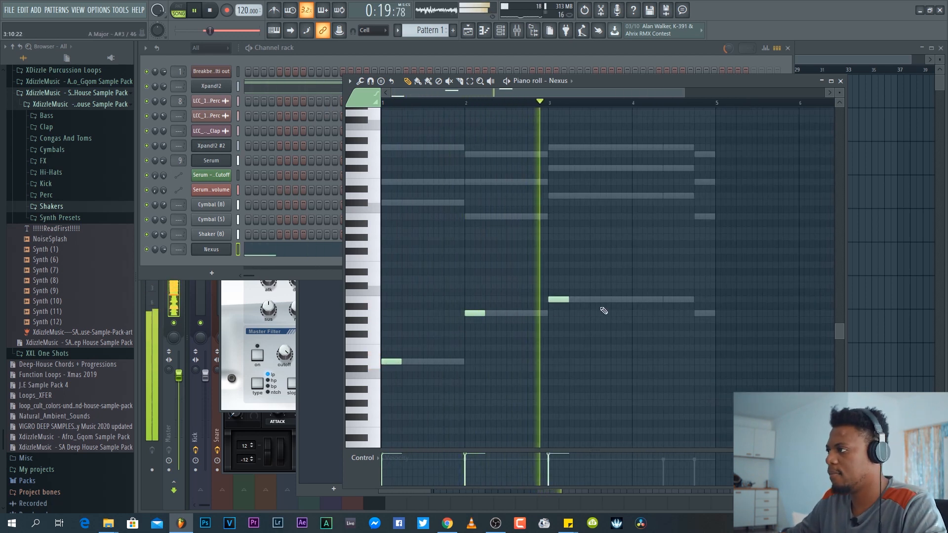
click(637, 300)
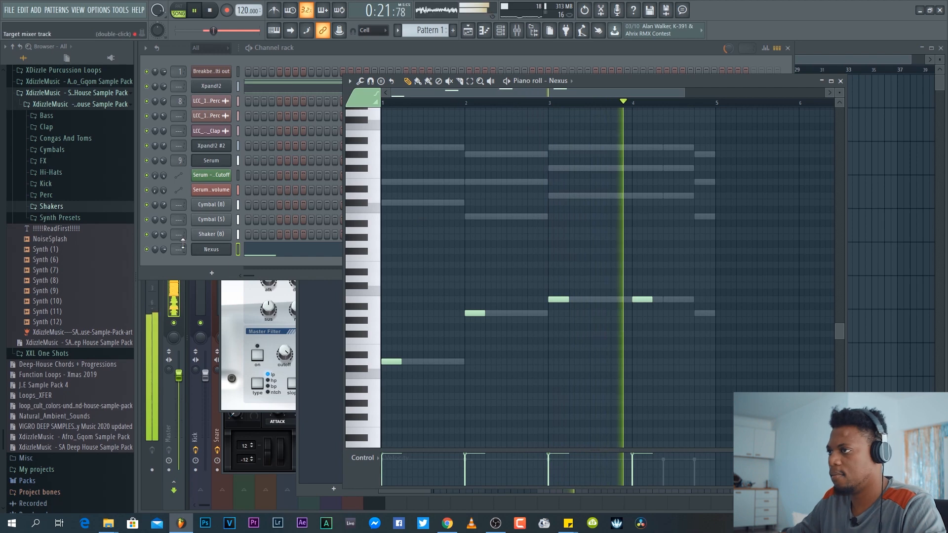
drag(164, 249, 164, 264)
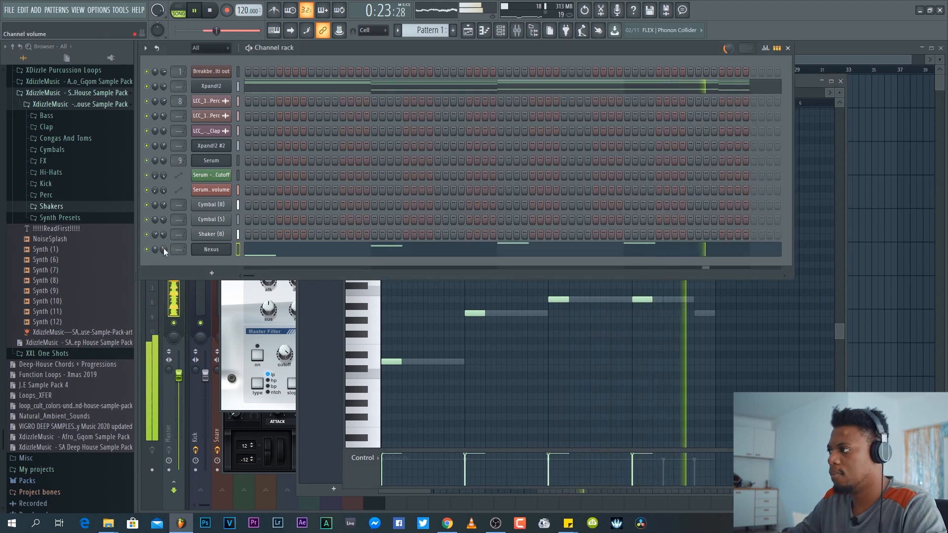
- Add a higher Nexus note on the last chord of bar 4 and a D3 note near the end of bar 1
right_click(643, 334)
click(699, 216)
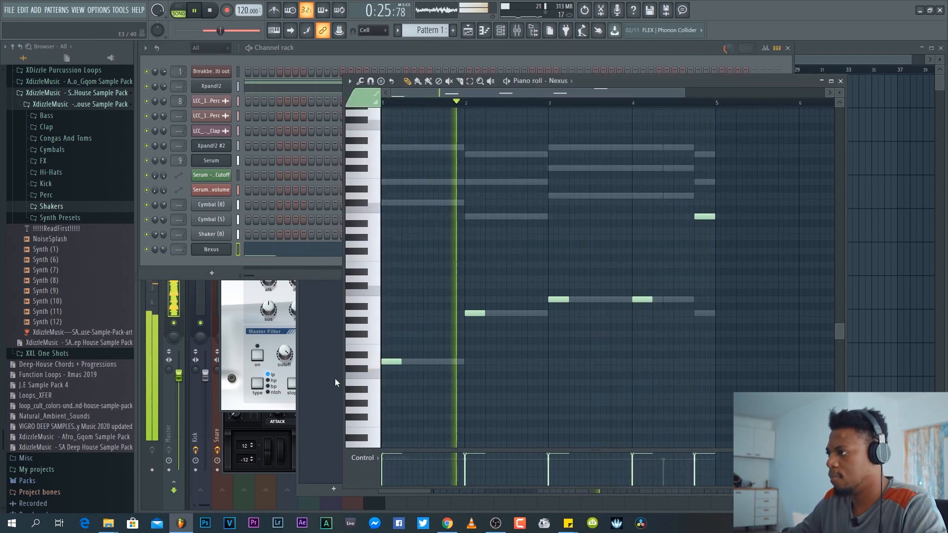
click(464, 362)
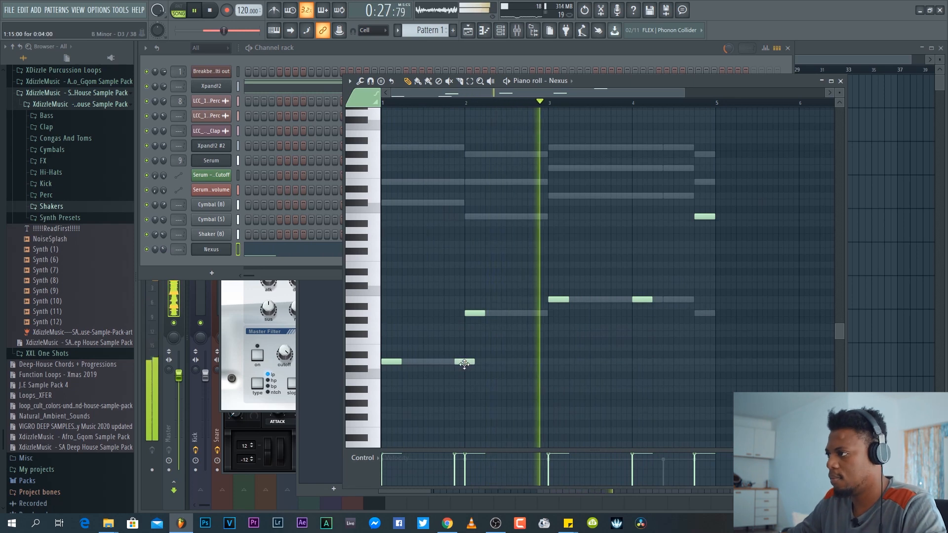
- Shorten the Nexus D3 note near the end of bar 1 so that it ends at bar 2
drag(472, 363, 464, 363)
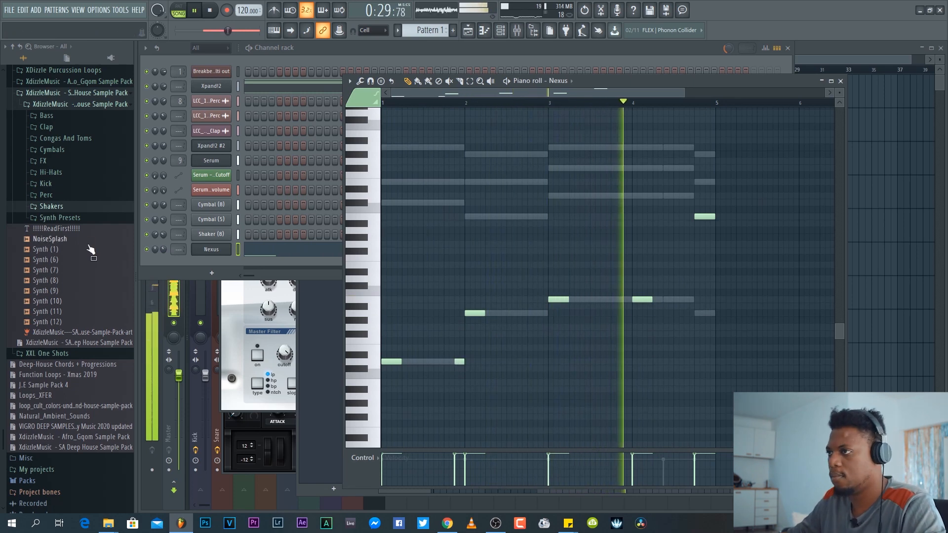
click(164, 249)
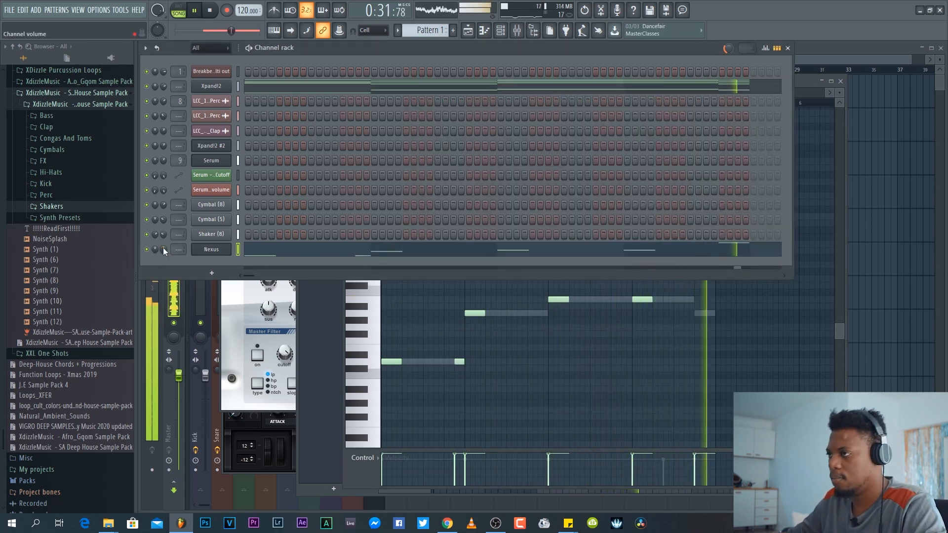
- Lower the last Nexus note of bar 4 to C#4 and add a short A3 note at the end of bar 2
right_click(651, 341)
drag(738, 233, 698, 214)
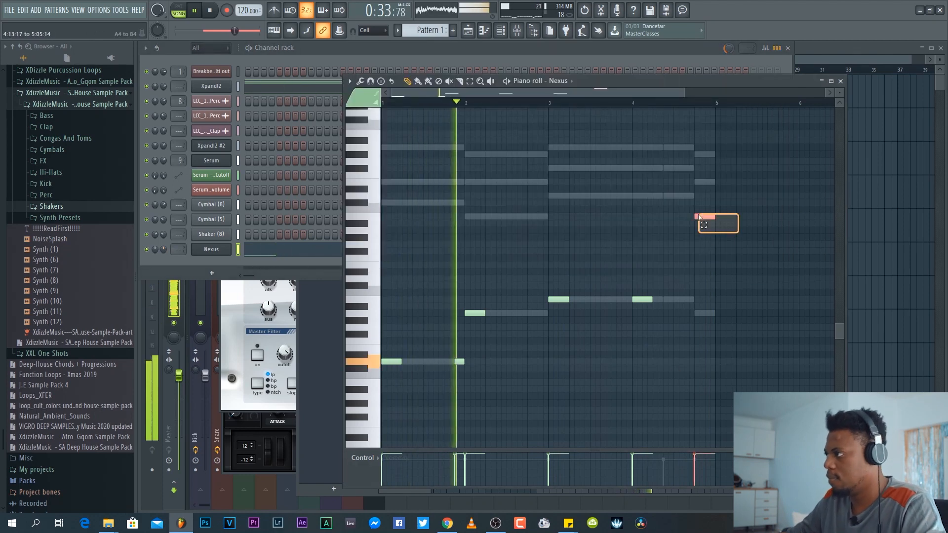
key(ctrl+Down)
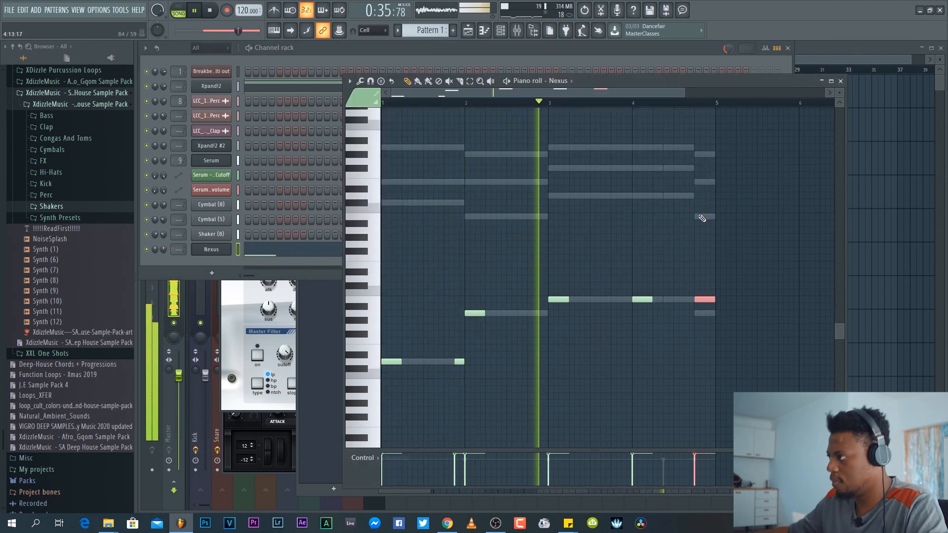
mouse_move(704, 297)
mouse_down()
mouse_move(704, 265)
mouse_move(709, 300)
mouse_move(705, 281)
mouse_up()
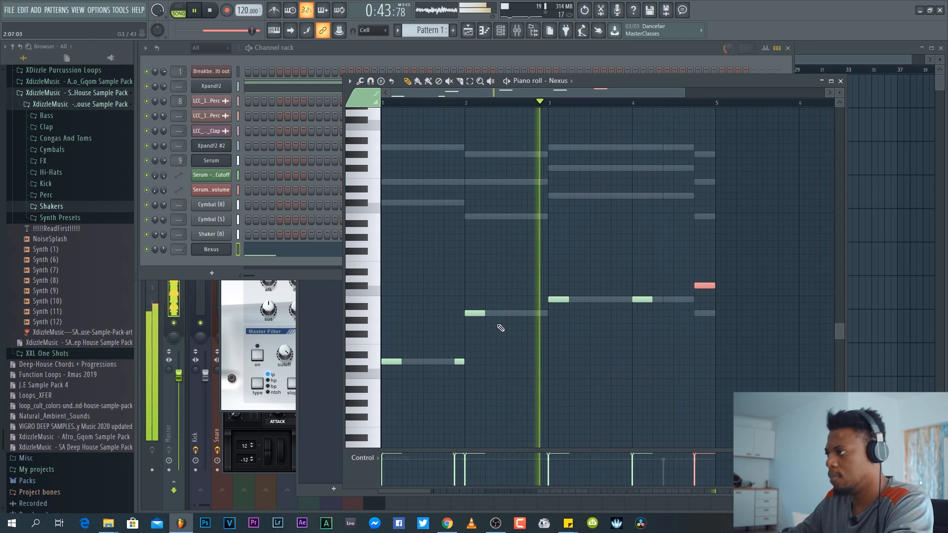
click(541, 313)
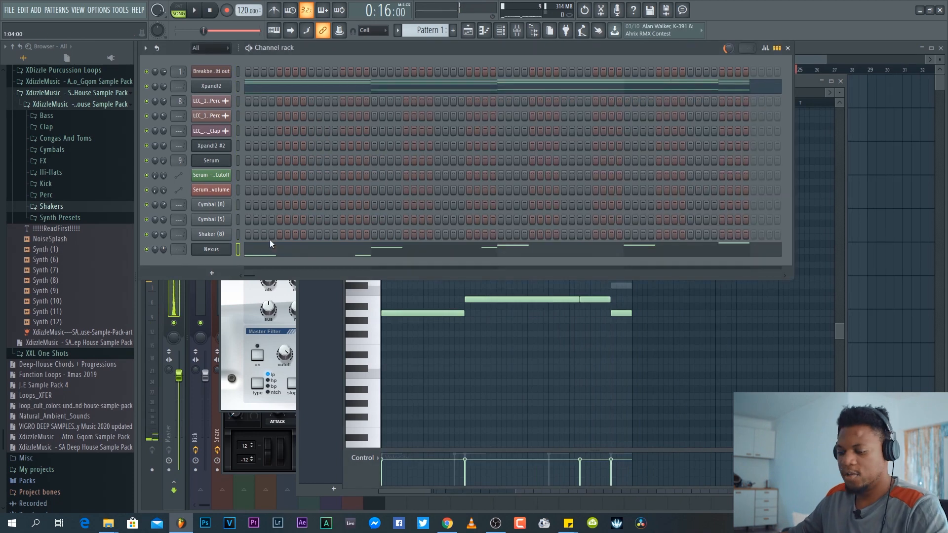
- Paste the Nexus notes into Pattern 4 on the Nexus channel
key(KP_Add)
key(KP_Add)
key(KP_Add)
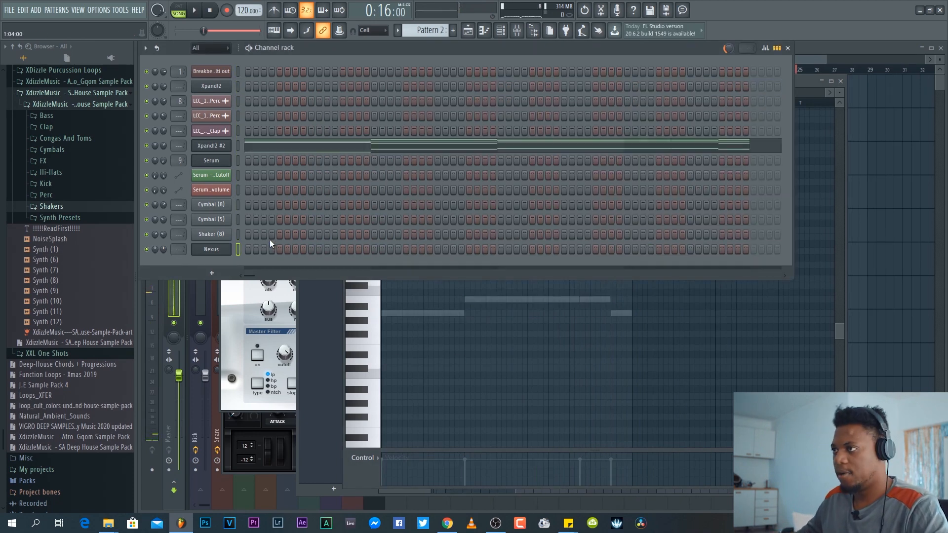
key(ctrl+v)
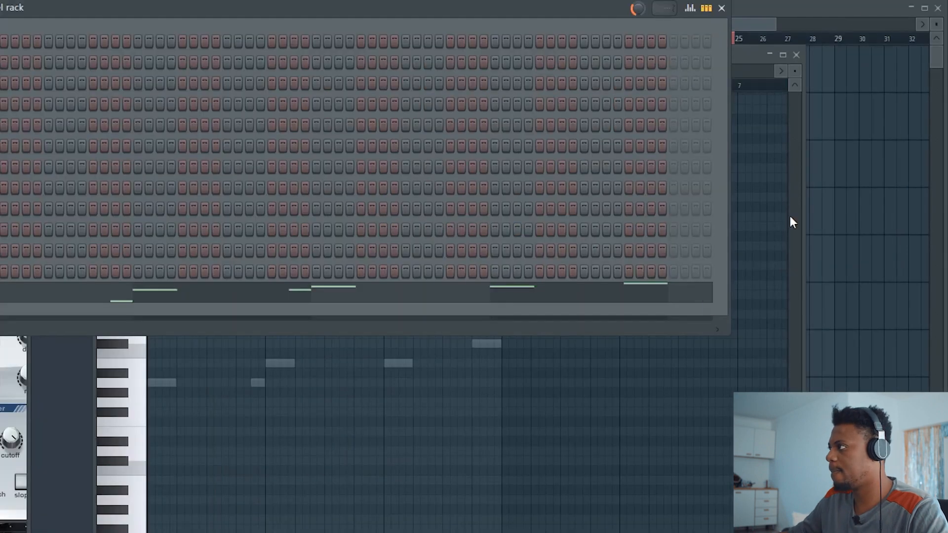
- Place Pattern 4 clips on Track 11 of the playlist across bars 9 to 24 and play the section
click(859, 48)
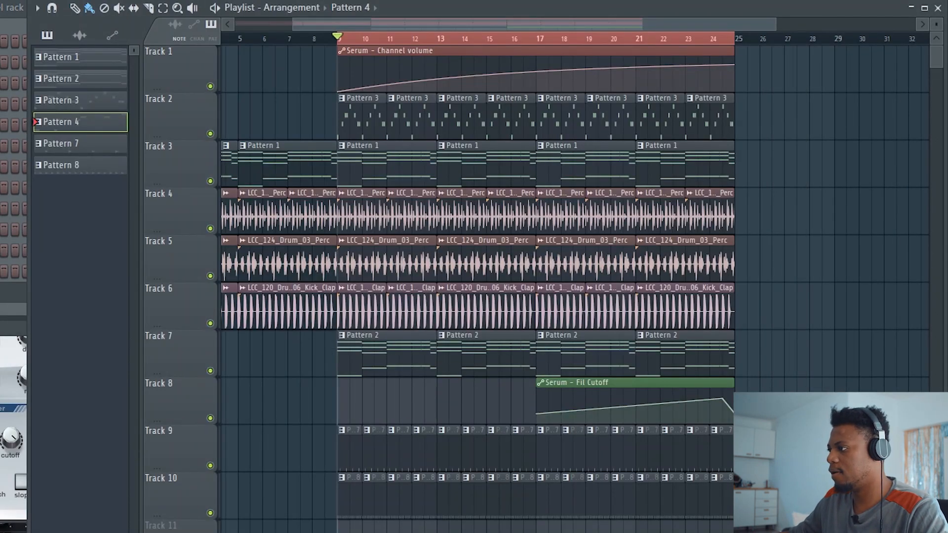
drag(346, 530, 666, 530)
key(space)
scroll(385, 42, down, 2)
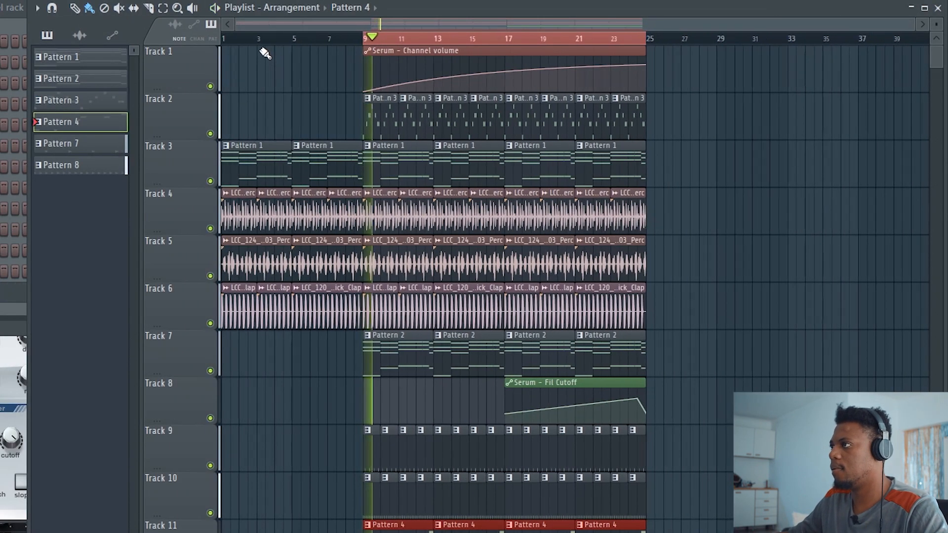
- Clear the playlist time selection over bars 9 to 24 and restart playback from bar 1
click(265, 54)
key(space)
key(space)
right_click(283, 63)
key(space)
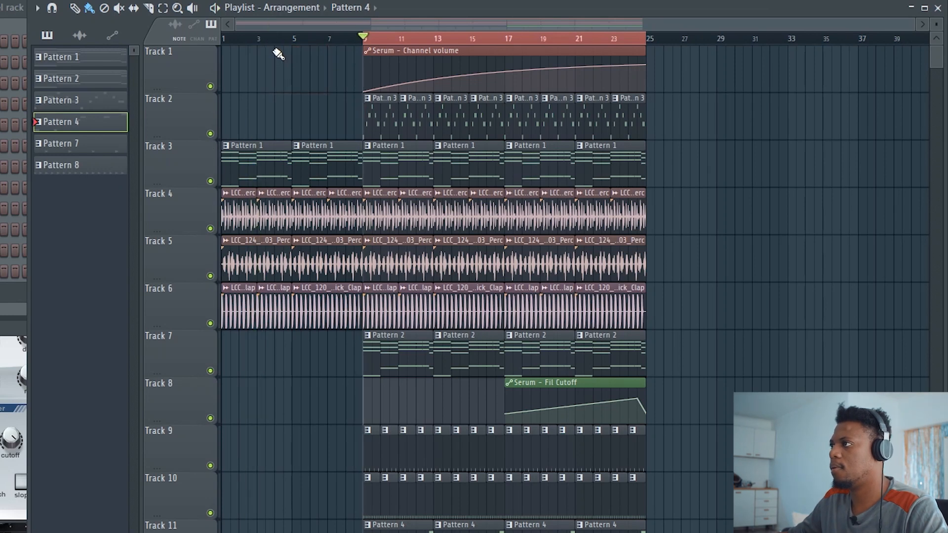
key(space)
key(space)
click(227, 40)
click(229, 41)
key(space)
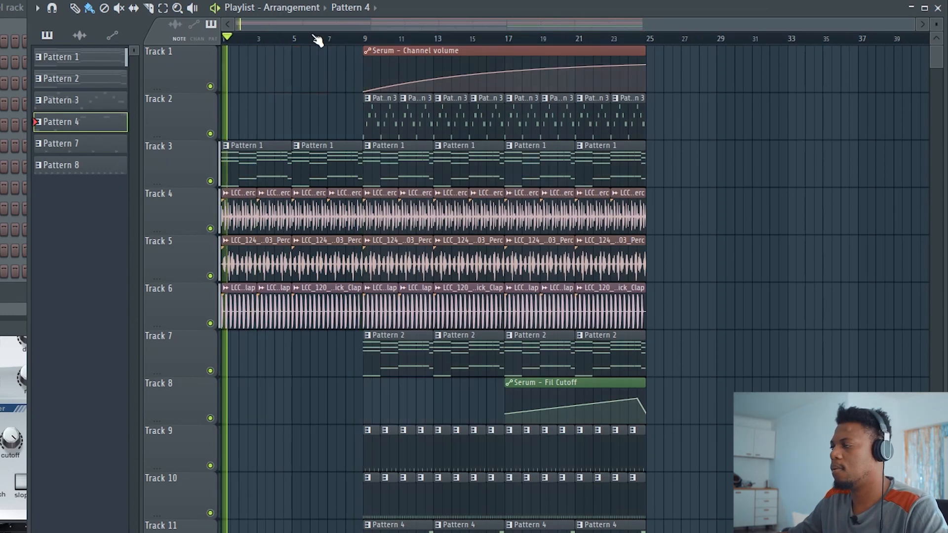
click(14, 25)
click(766, 21)
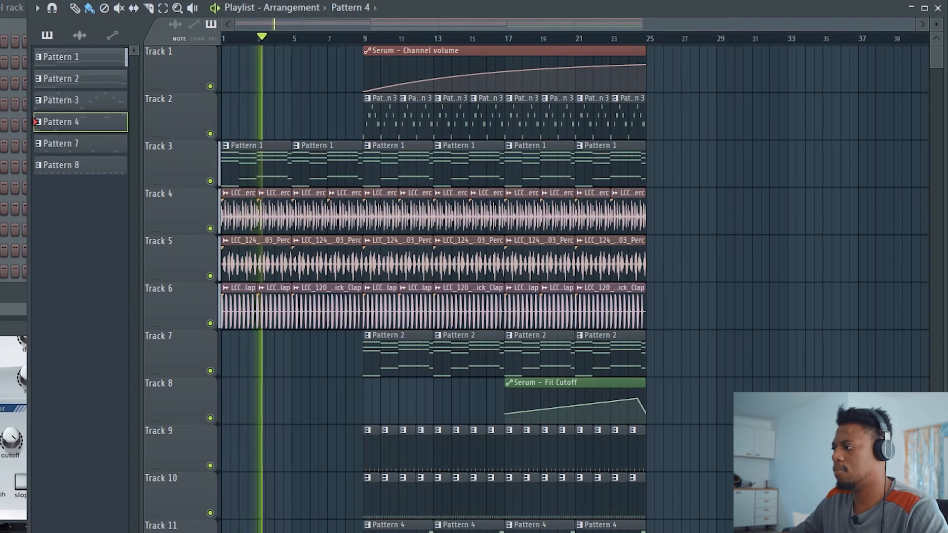
- Move the Pattern 4 clips on Track 11 to bars 25 to 40 and repeat Pattern 2 over those bars on Track 7
drag(700, 527, 671, 527)
scroll(587, 38, down, 2)
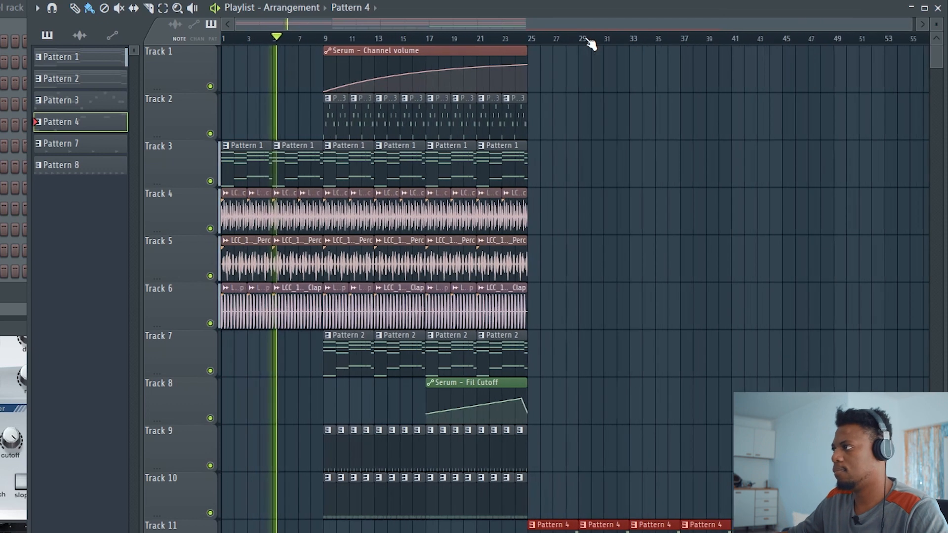
click(461, 350)
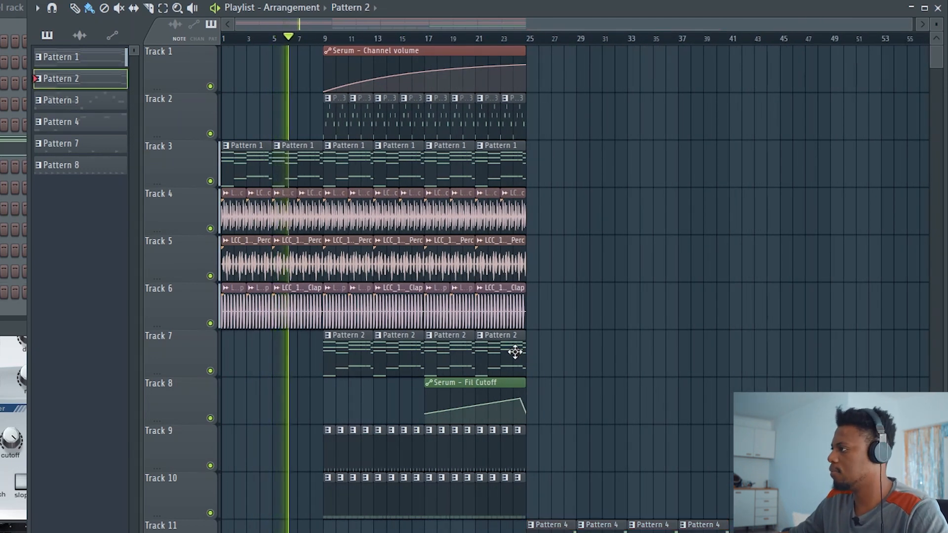
drag(533, 352, 709, 349)
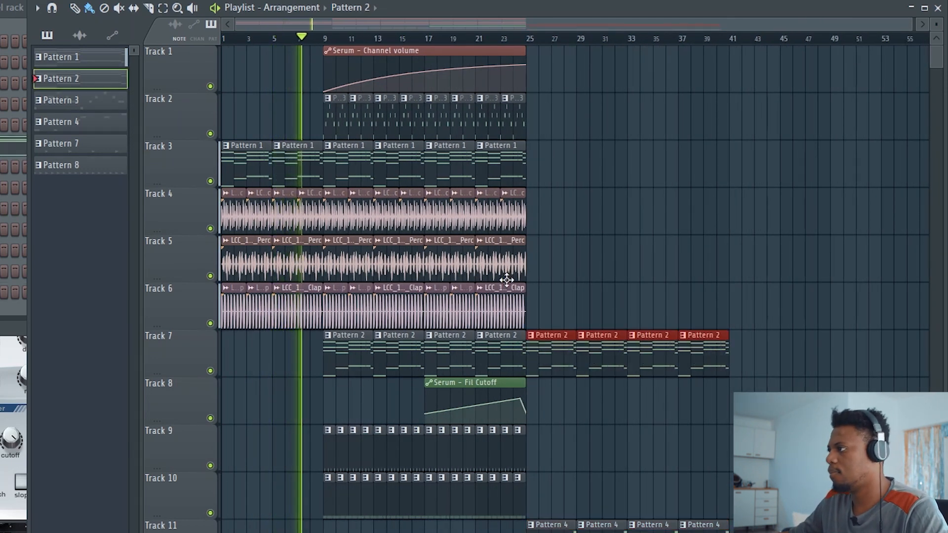
- Extend the drum loops on Tracks 4 to 6 and Patterns 3 and 1 on Tracks 2 and 3 through bar 40
drag(543, 326, 543, 214)
drag(656, 212, 643, 212)
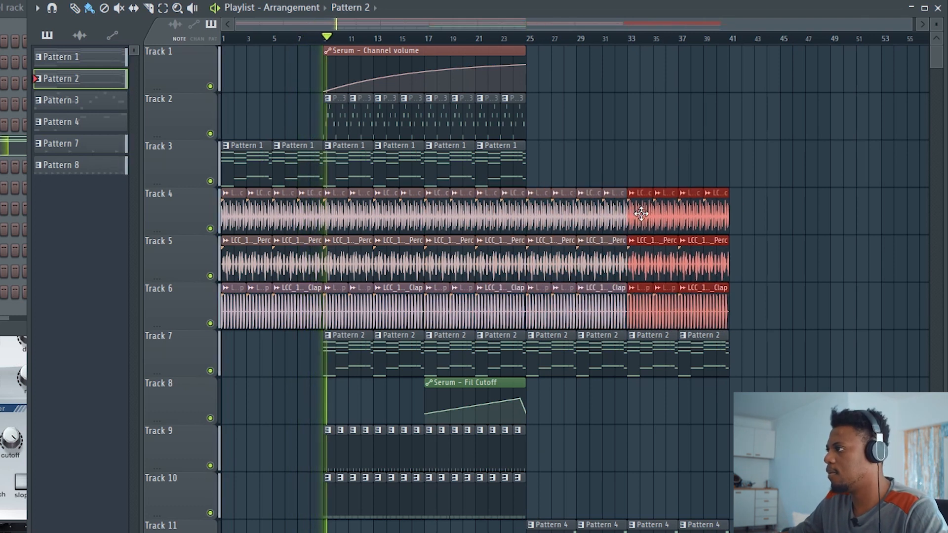
drag(554, 183, 614, 146)
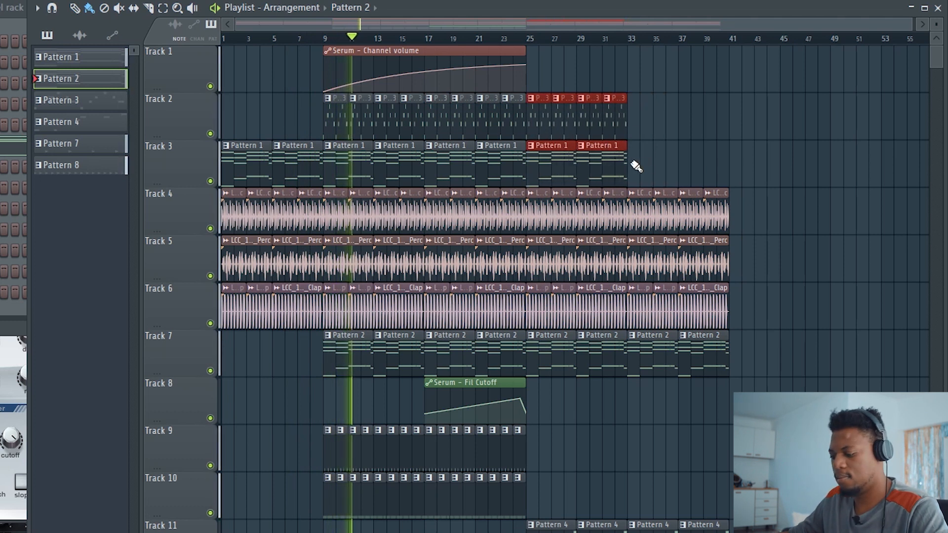
key(ctrl+b)
click(811, 97)
right_click(811, 97)
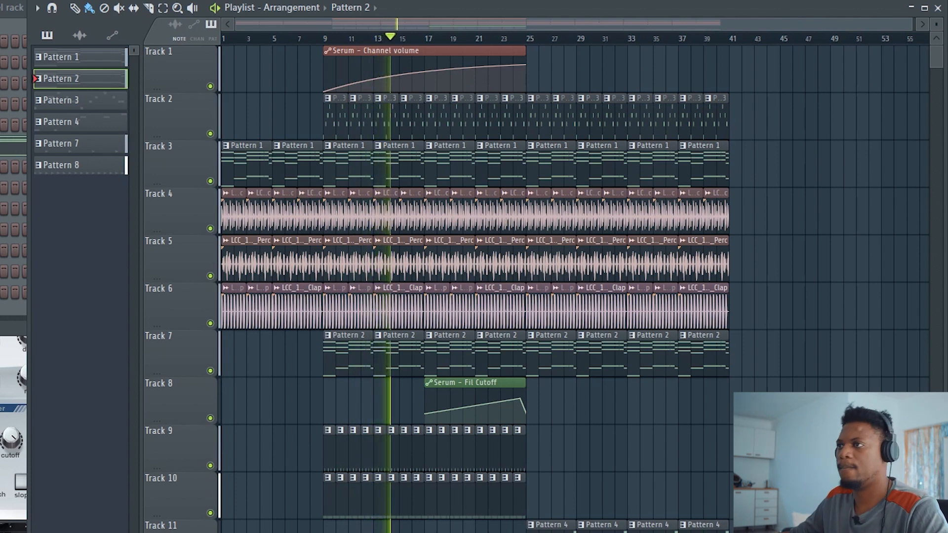
- Place the Cymbal (4) sample at bar 17 on Track 12 and look at its channel settings
drag(0, 444, 435, 508)
scroll(474, 488, down, 2)
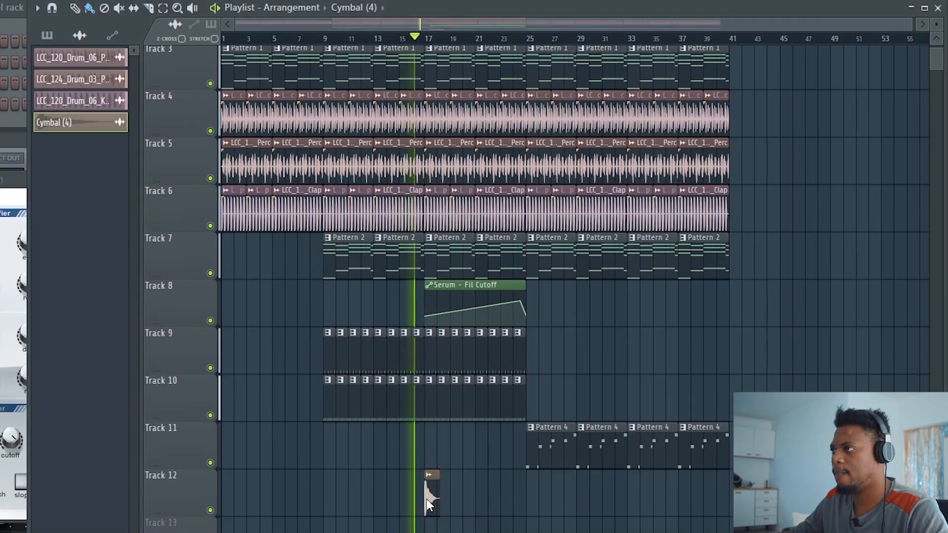
double_click(430, 496)
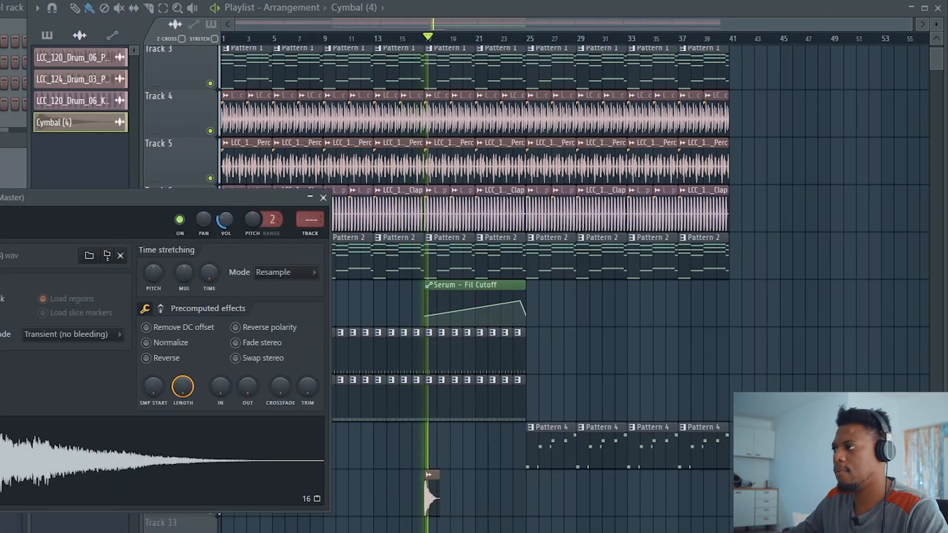
click(323, 198)
scroll(866, 116, up, 2)
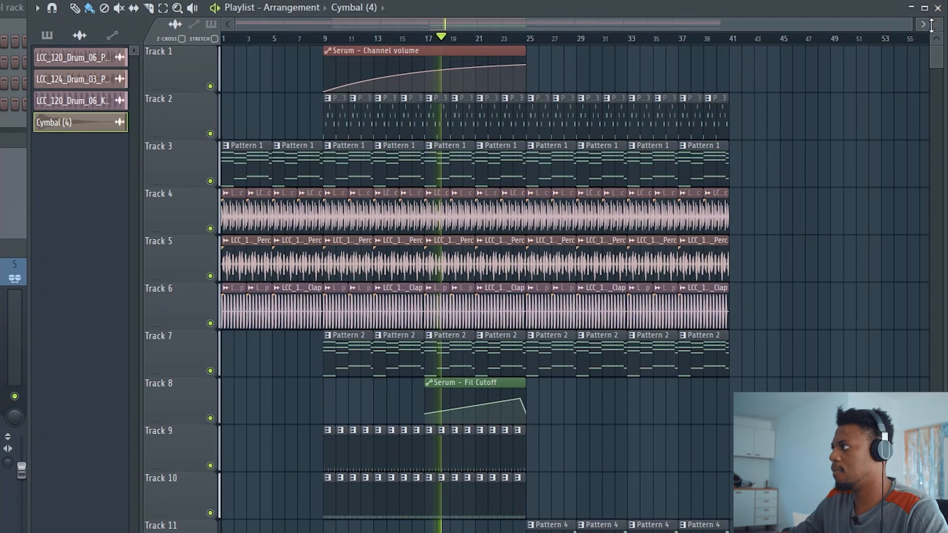
- Delete the four Pattern 2 clips on Track 7 from bar 25 to bar 40
scroll(786, 246, down, 2)
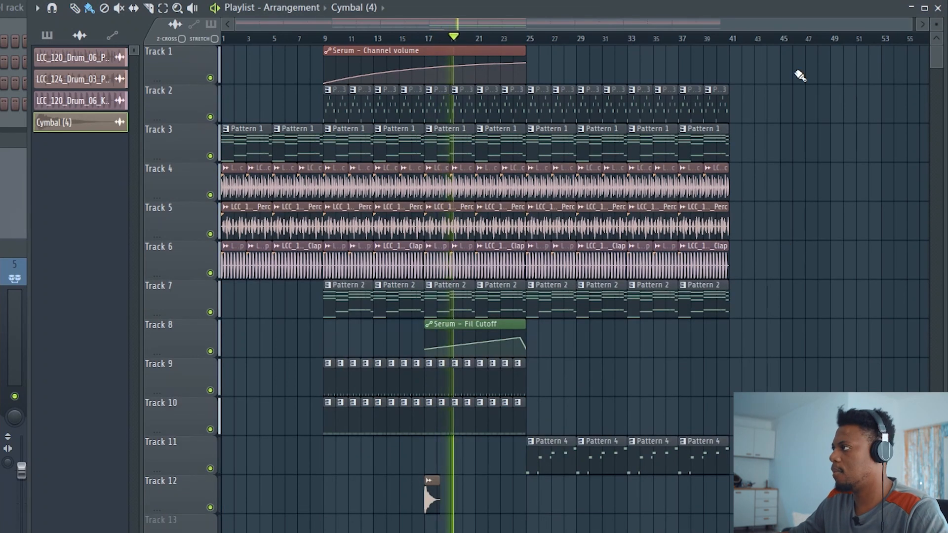
scroll(710, 39, down, 1)
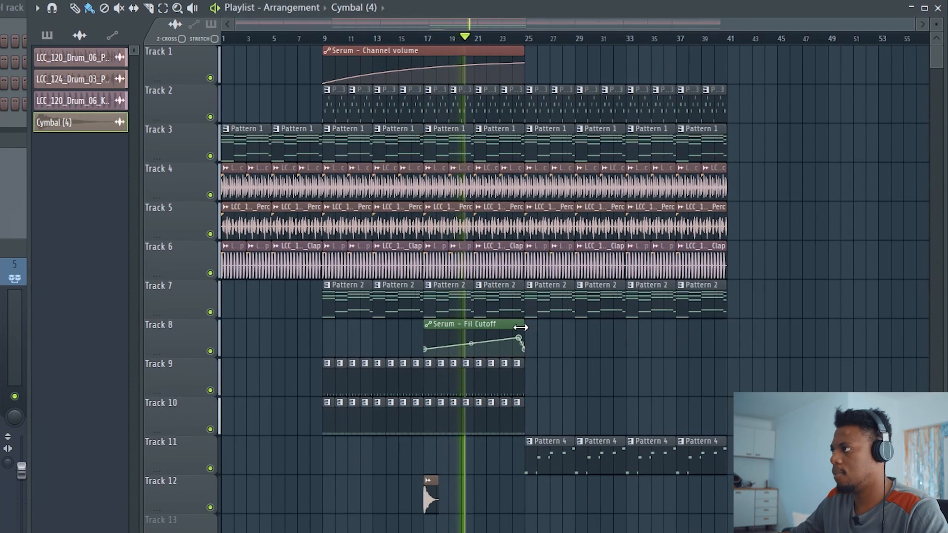
right_click(568, 311)
right_click(600, 312)
right_click(646, 314)
right_click(701, 311)
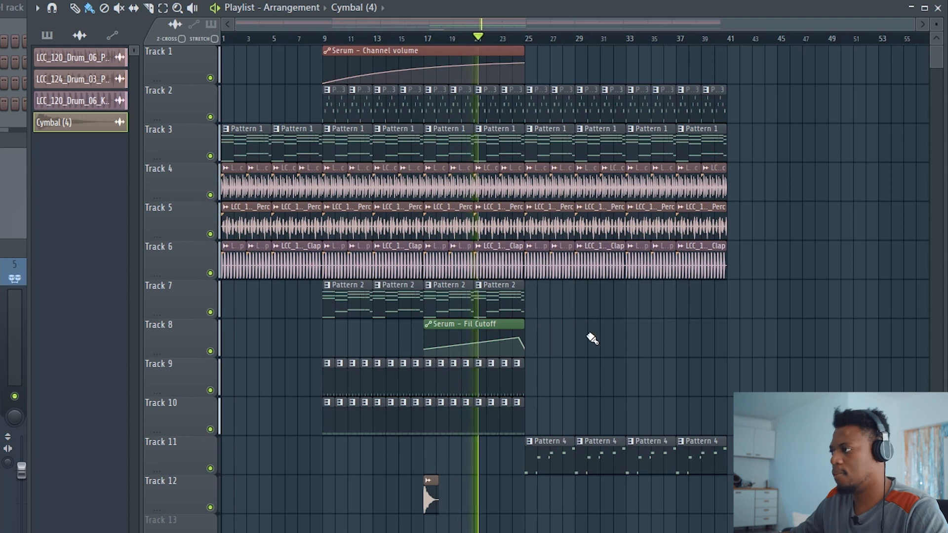
- Repeat the Pattern 7 clips on Track 9 across bars 25 to 40 and place another Cymbal (4) at bar 25 on Track 12
click(518, 389)
drag(518, 390, 719, 387)
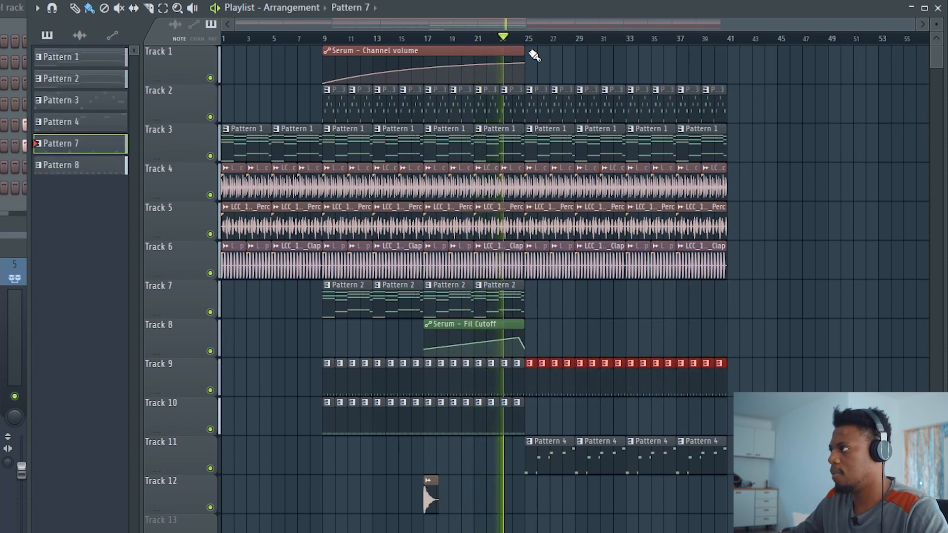
scroll(529, 30, up, 4)
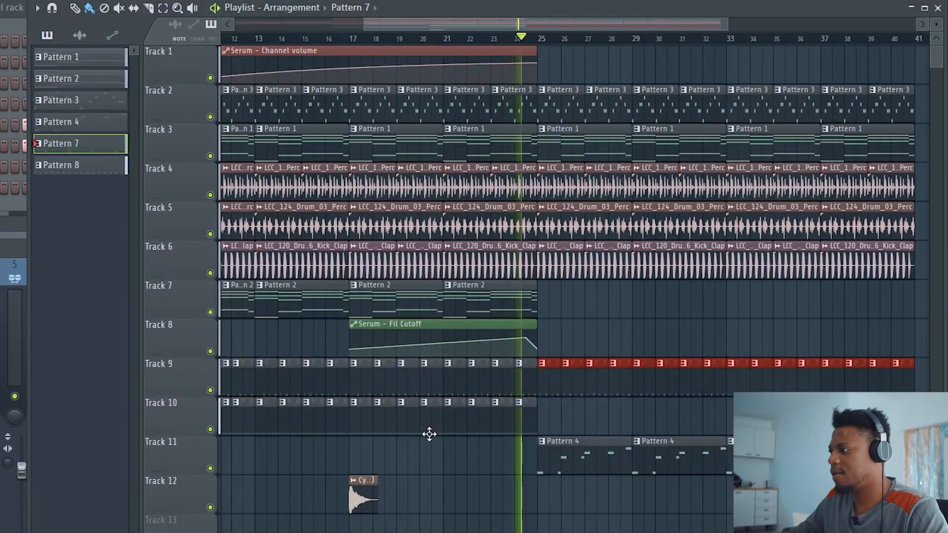
click(356, 499)
click(543, 495)
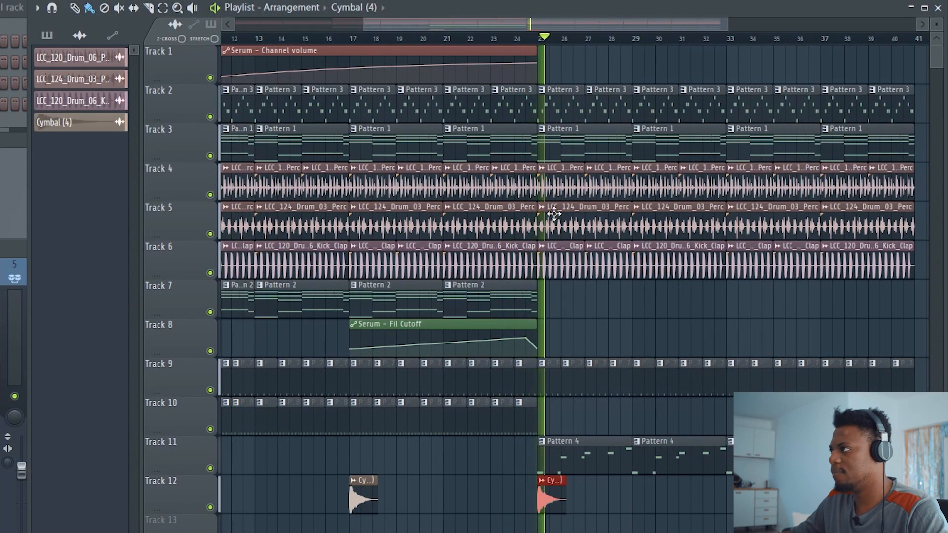
- Place a second Serum - Fil Cutoff automation clip on Track 8 across bars 33 to 40
scroll(568, 43, down, 4)
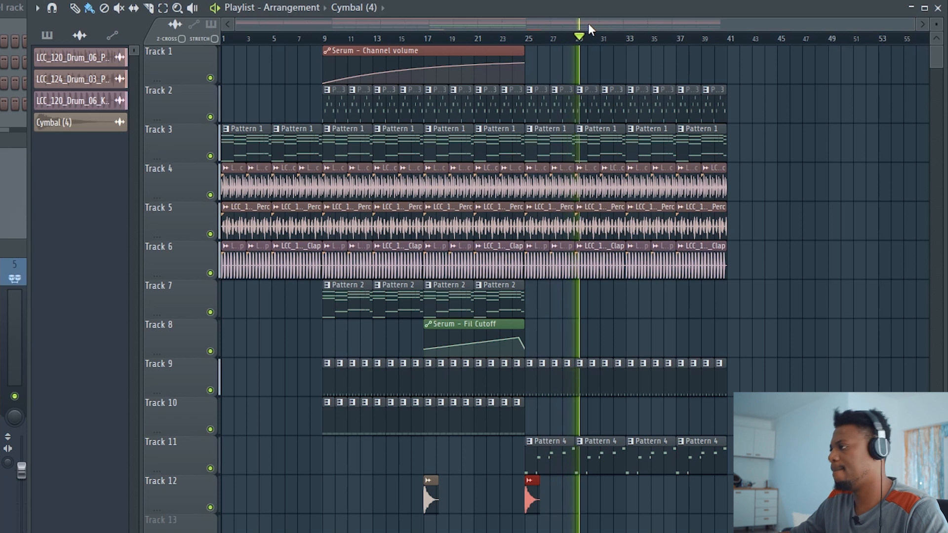
click(474, 325)
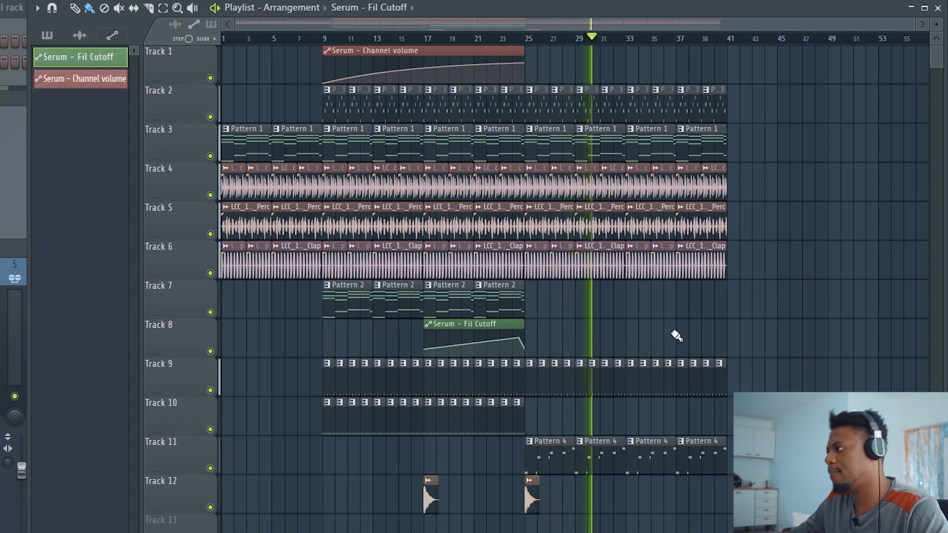
mouse_move(672, 332)
mouse_down()
mouse_move(703, 333)
mouse_move(676, 330)
mouse_up()
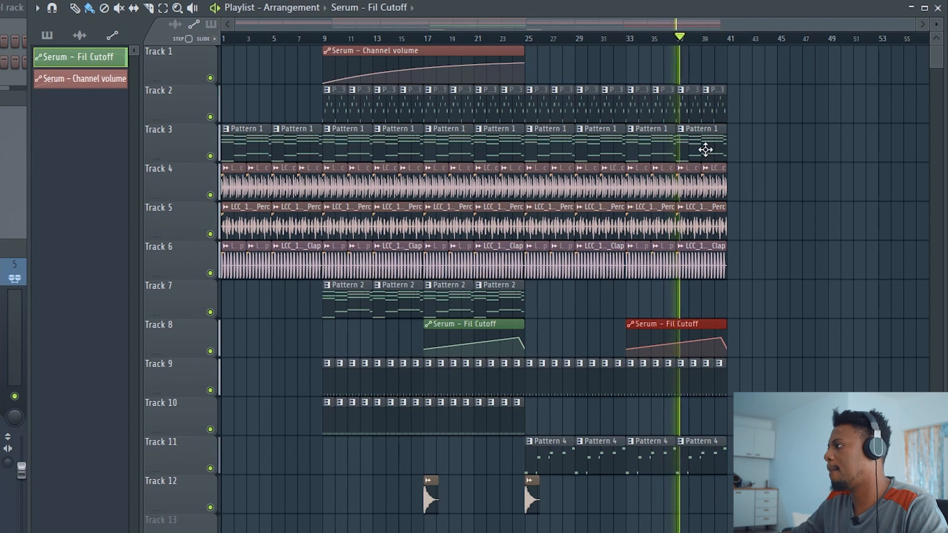
- Trim the last Kick_Clap clip on Track 6 by one bar so it ends at bar 40, and stop playback
scroll(725, 38, up, 5)
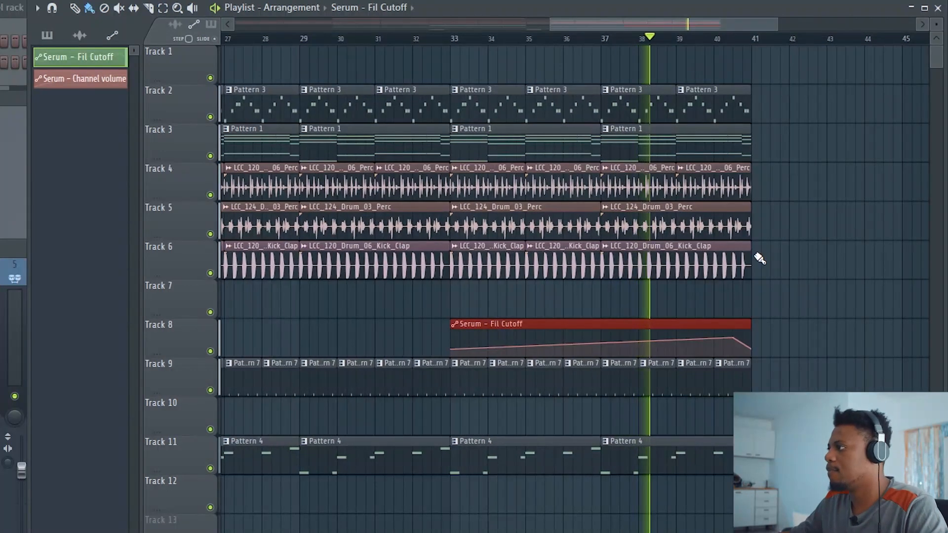
drag(751, 266, 713, 266)
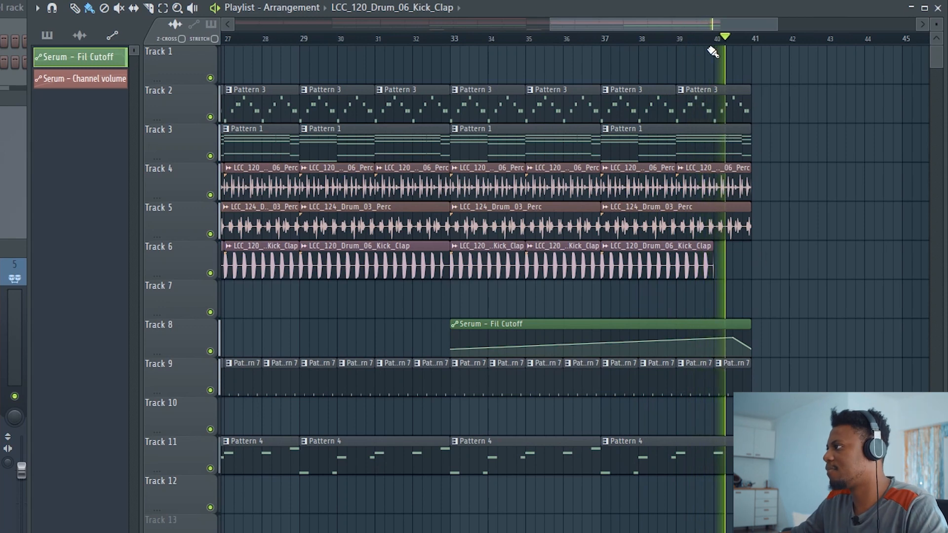
scroll(716, 38, down, 5)
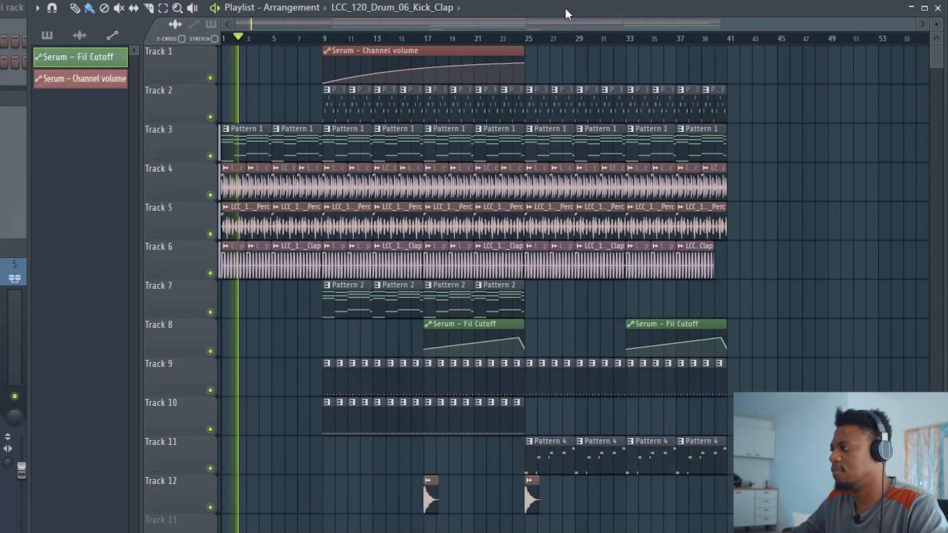
key(space)
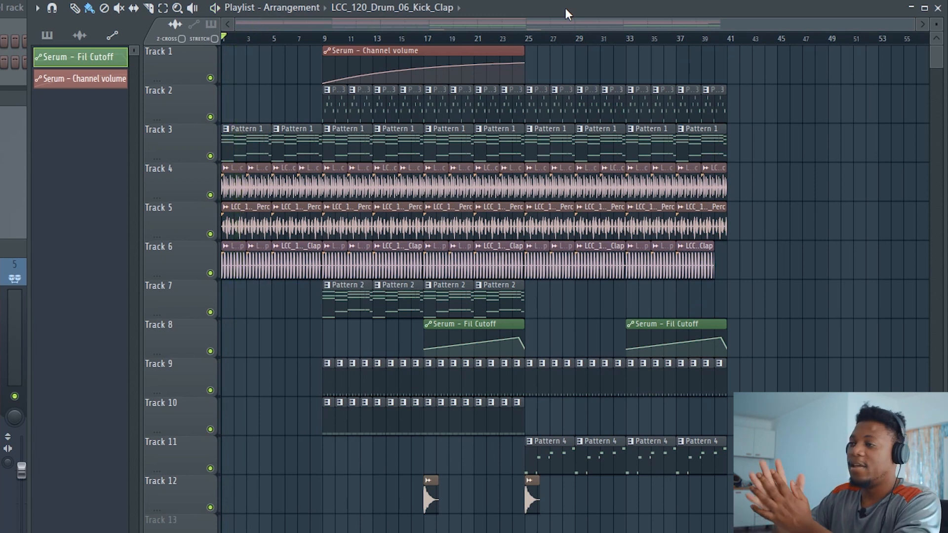